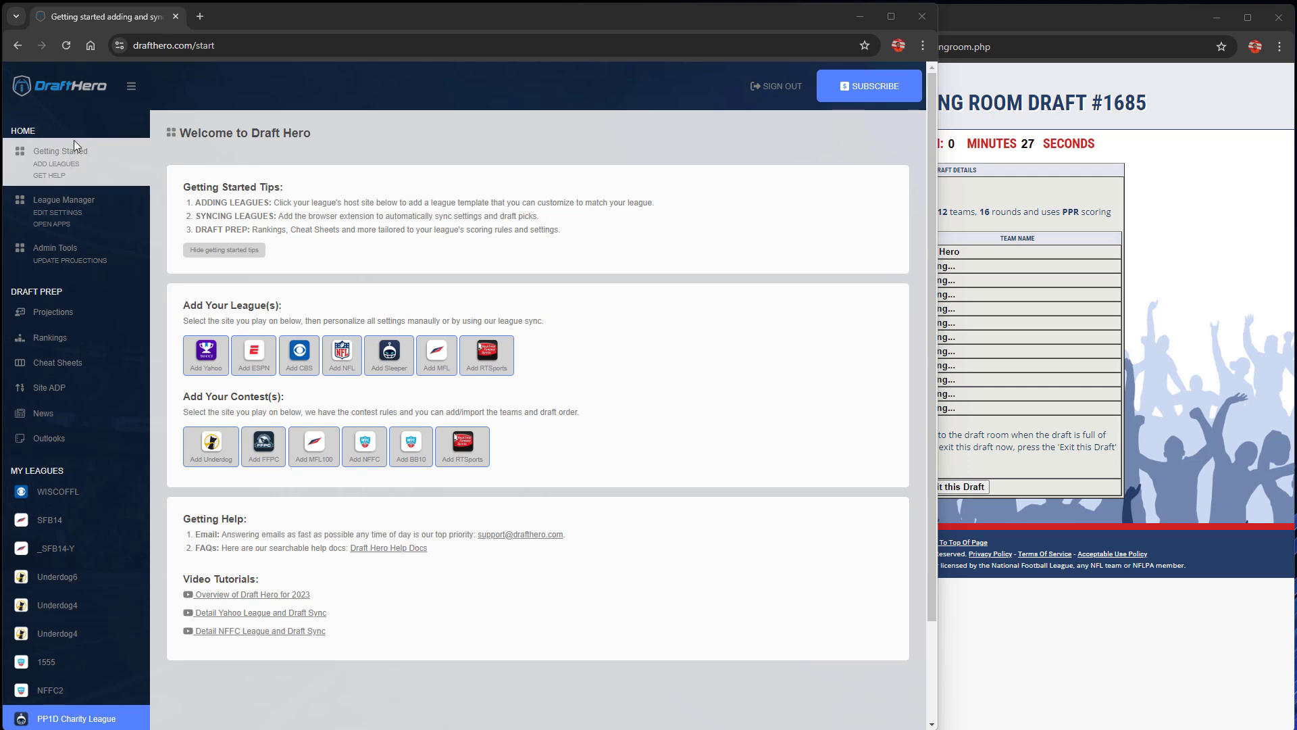
From Getting Started, bring up the Add Browser Extension dialog for Live Sync.
{"action": "left_click", "coordinate": [46, 154]}
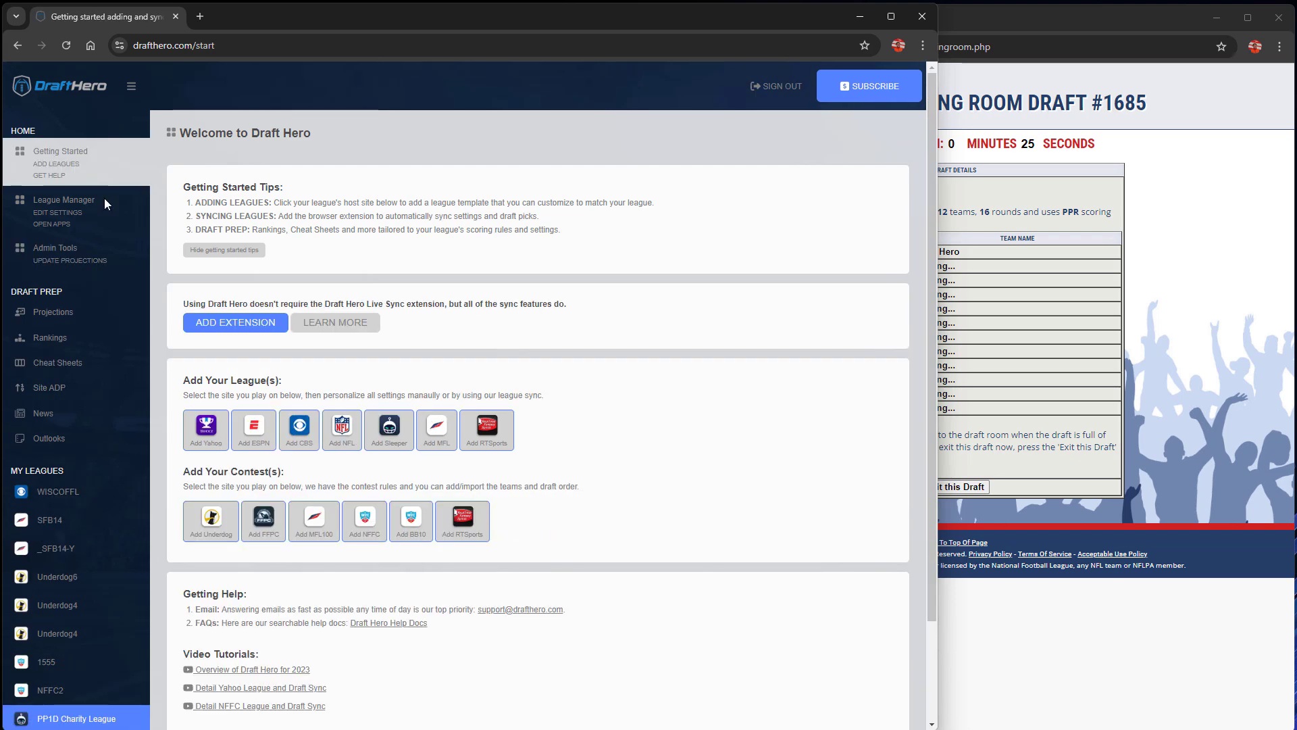
{"action": "left_click", "coordinate": [266, 330]}
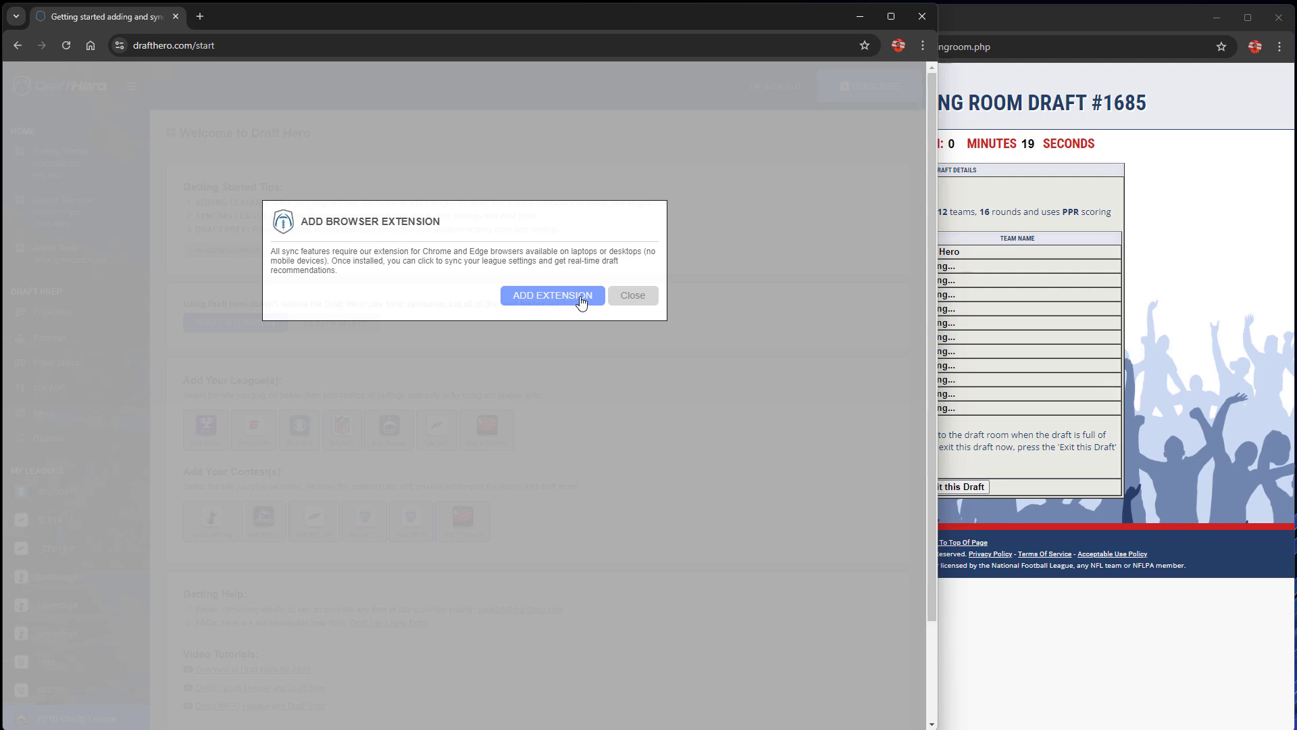
Install the Draft Hero Live Sync for Fantasy Football extension from the Chrome Web Store.
{"action": "left_click", "coordinate": [552, 295]}
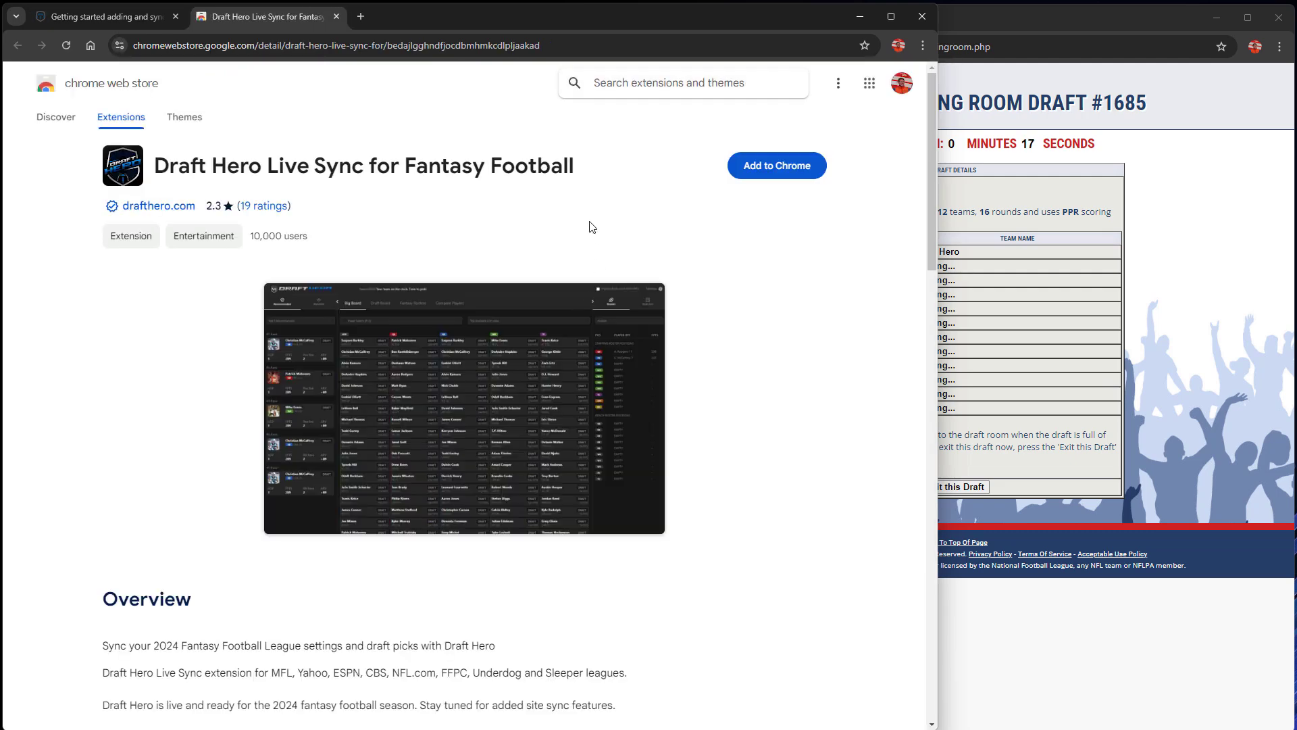
{"action": "left_click", "coordinate": [803, 172]}
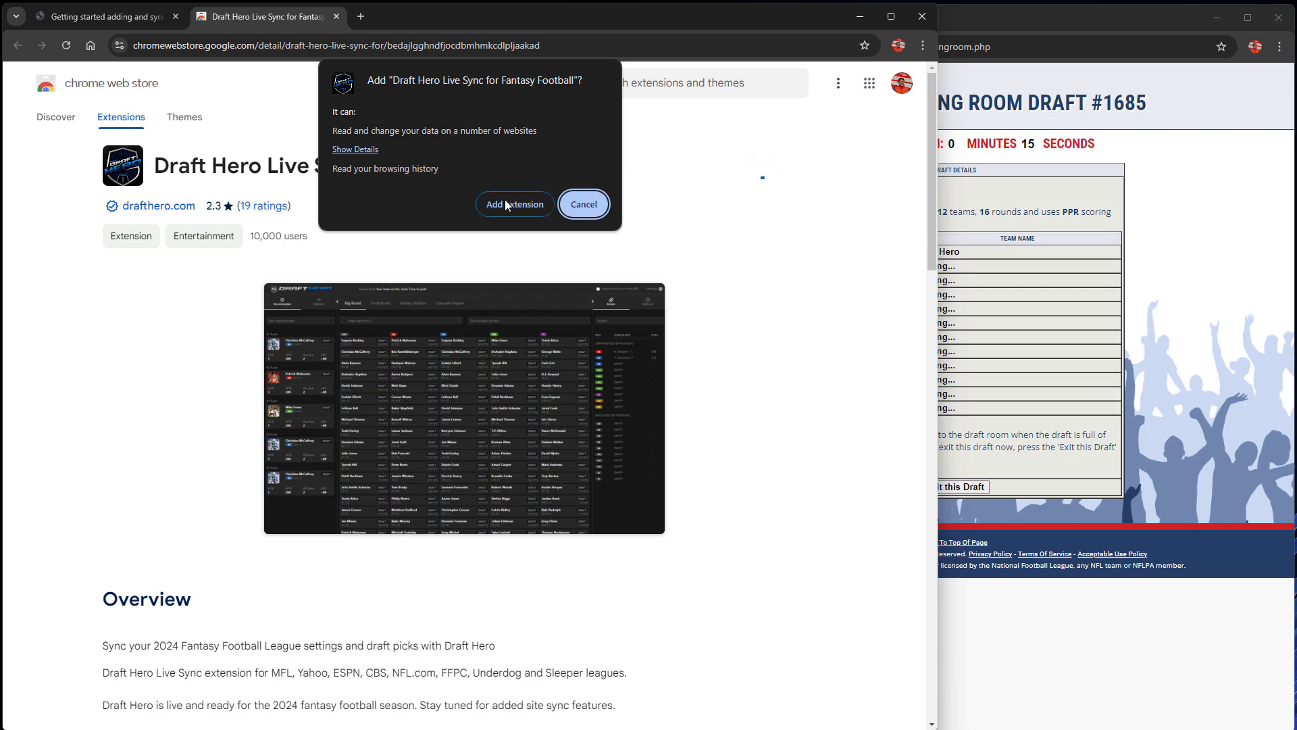
{"action": "left_click", "coordinate": [510, 201]}
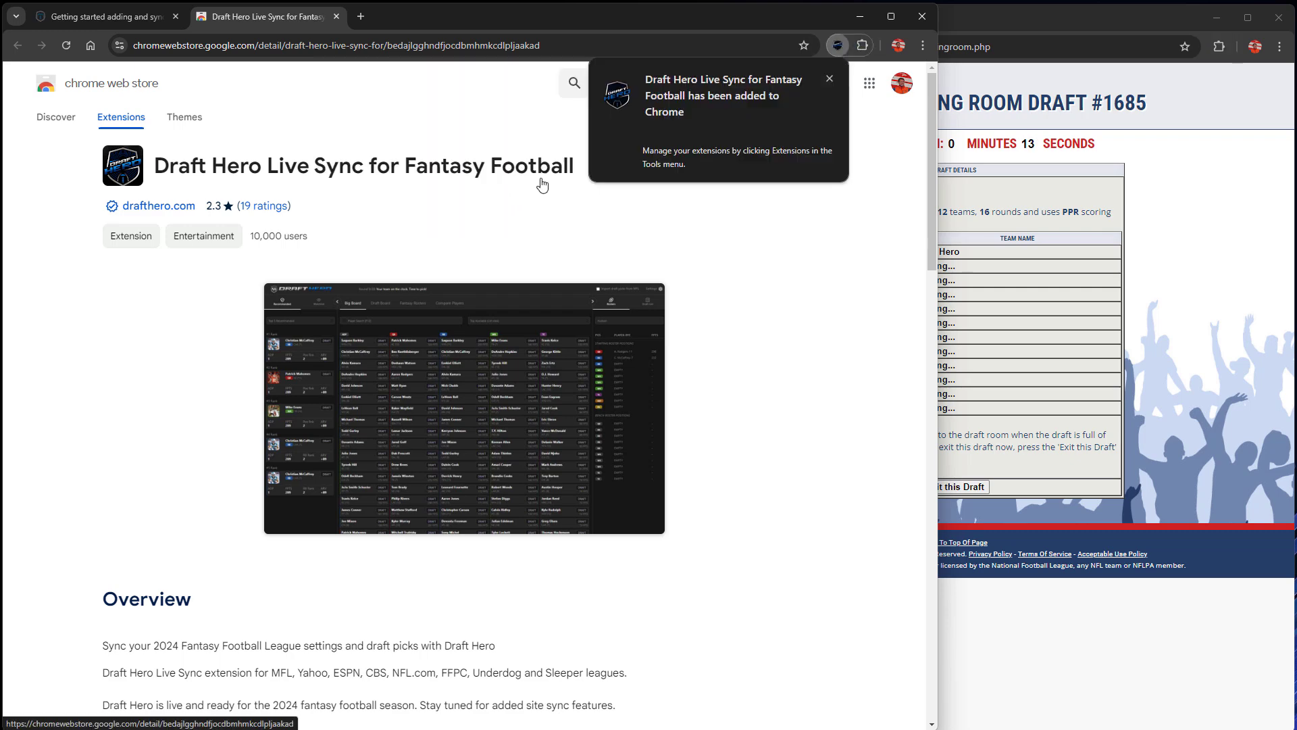
{"action": "left_click", "coordinate": [829, 79]}
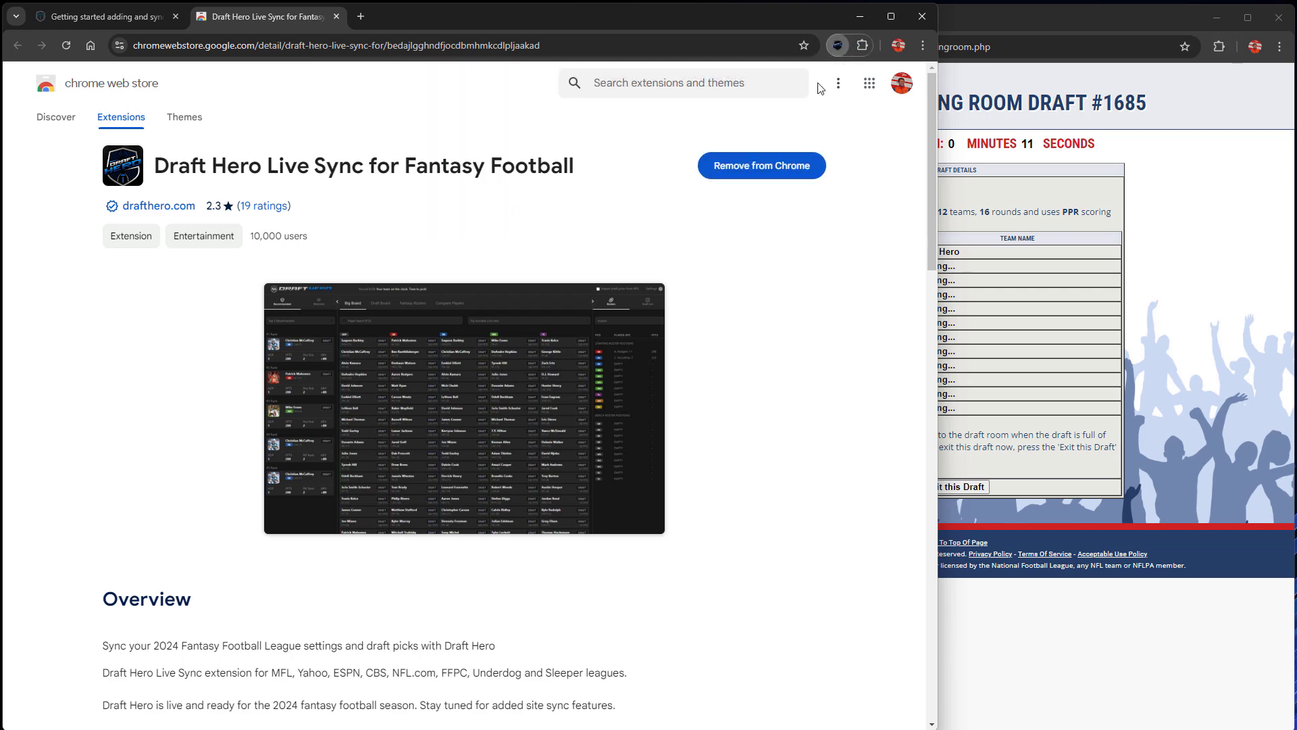
Close the store tab, reload Draft Hero, and begin adding an MFL league.
{"action": "left_click", "coordinate": [337, 16]}
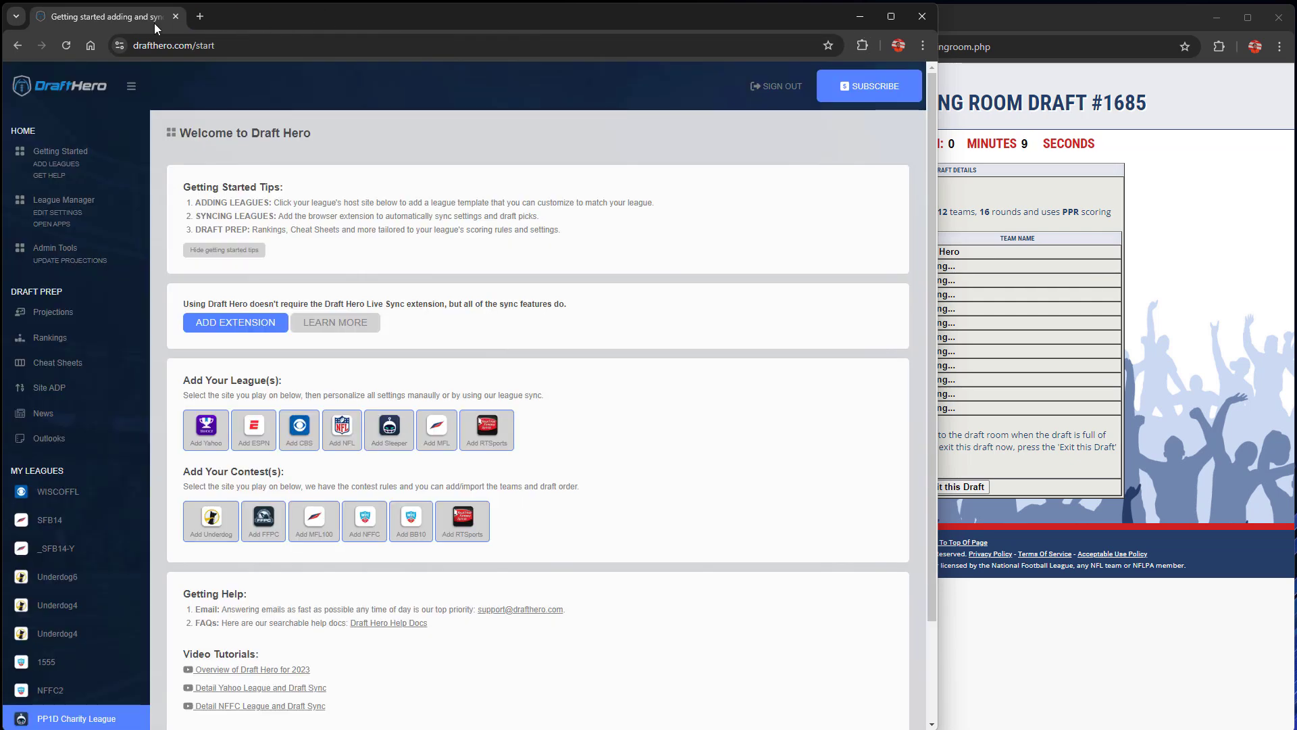
{"action": "left_click", "coordinate": [66, 45]}
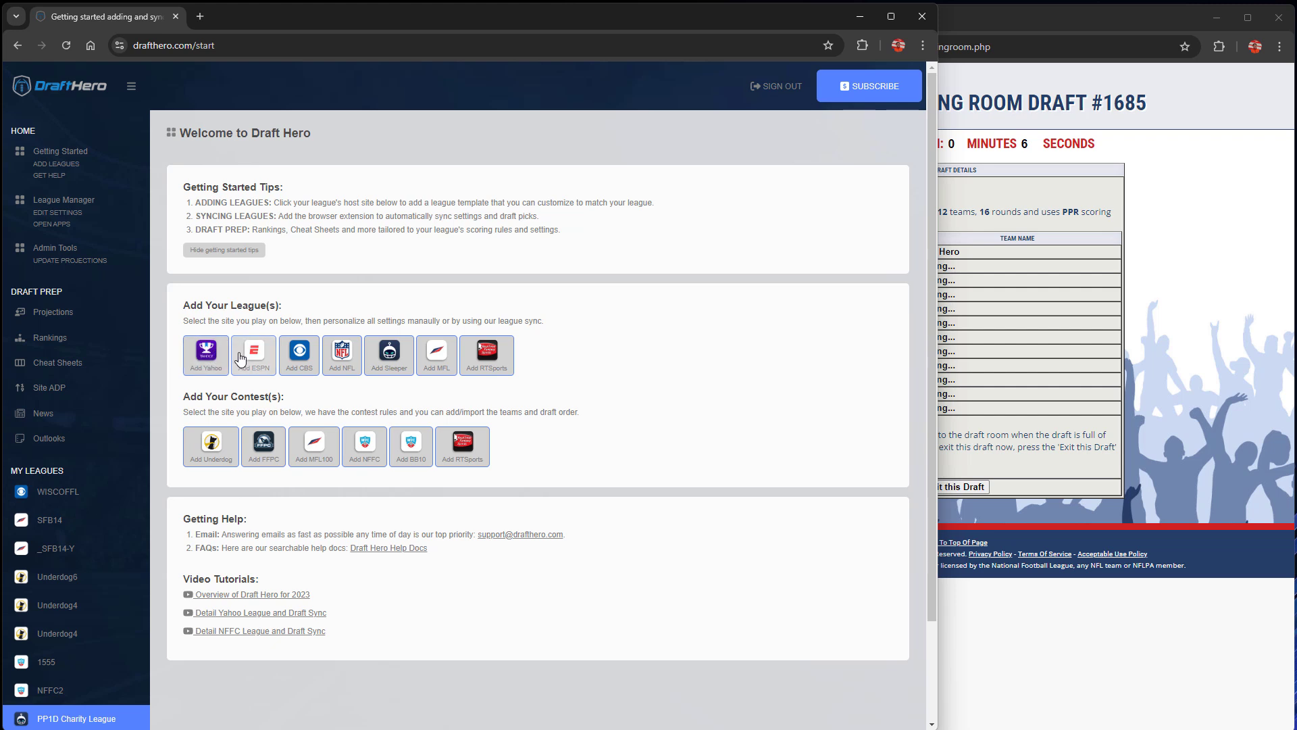
{"action": "left_click", "coordinate": [438, 361]}
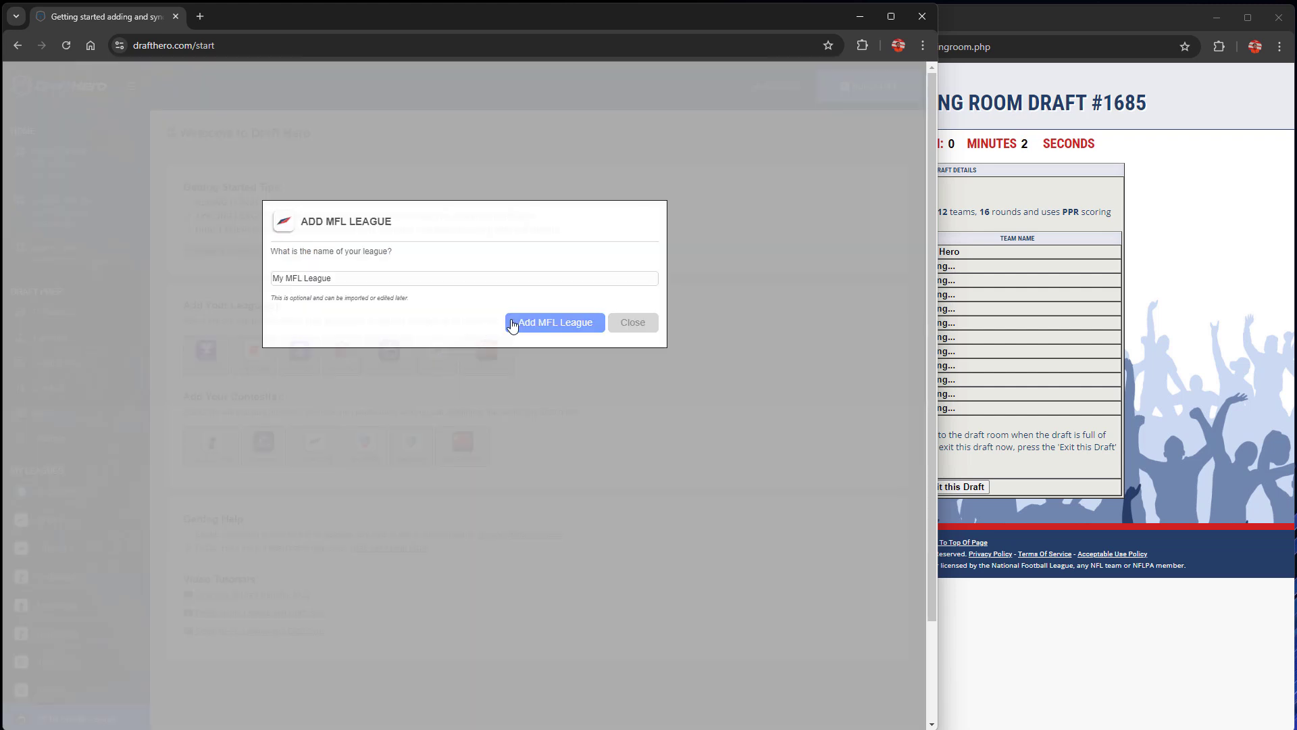
Copy the MFL mock draft room address and submit it as the new MFL league.
{"action": "left_click", "coordinate": [1075, 138]}
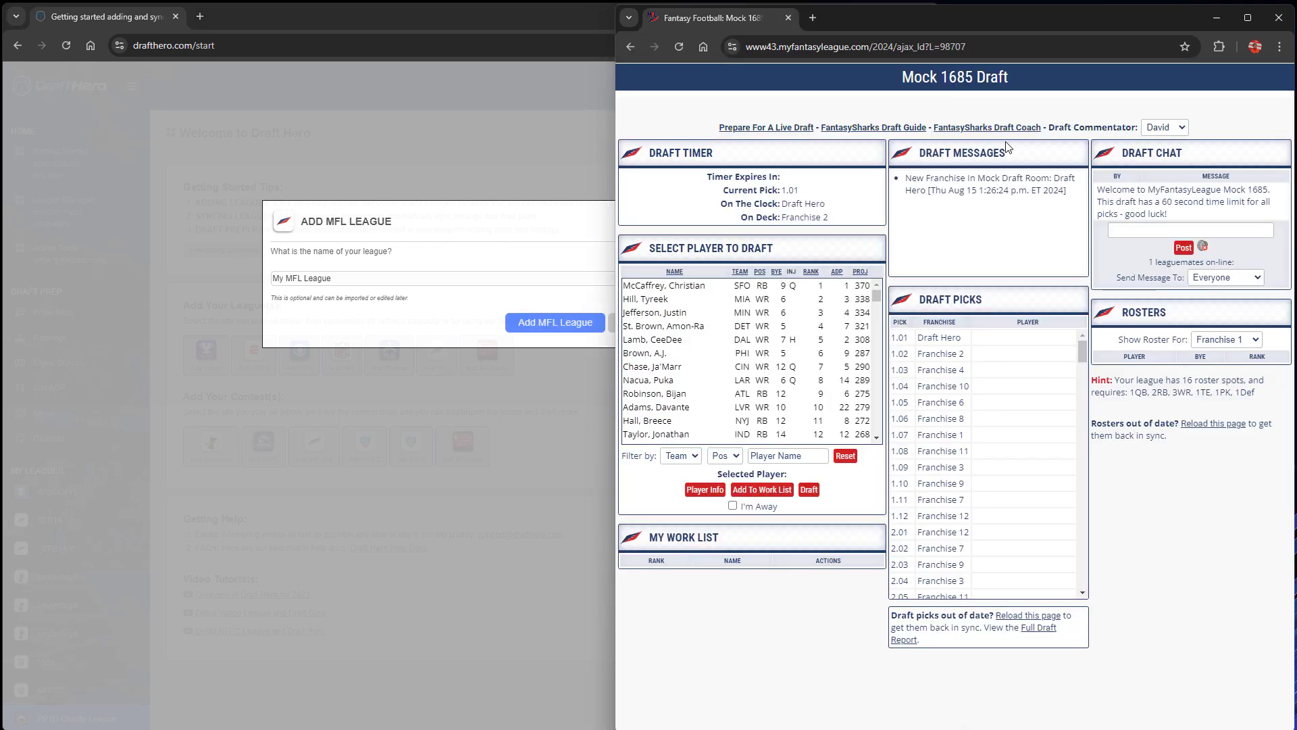
{"action": "left_click", "coordinate": [1011, 40]}
{"action": "left_click", "coordinate": [1011, 40]}
{"action": "left_click", "coordinate": [592, 225]}
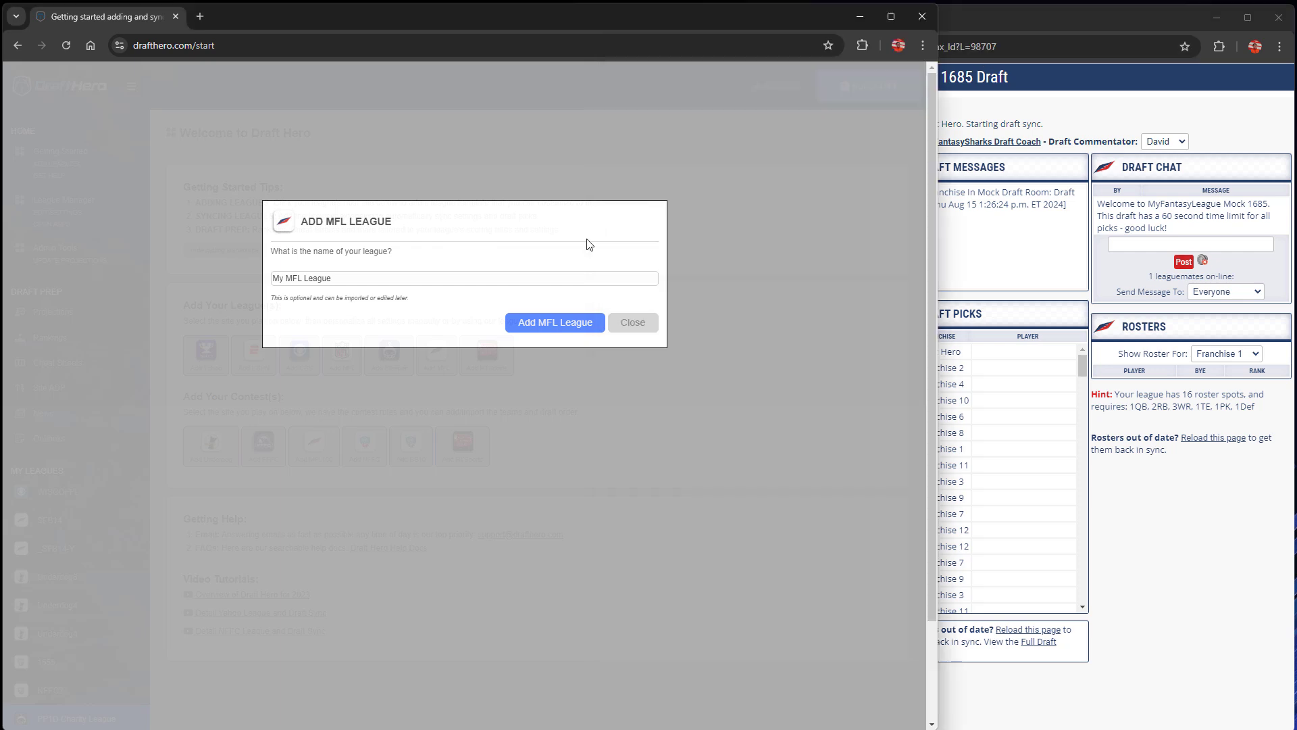
{"action": "left_click", "coordinate": [555, 324]}
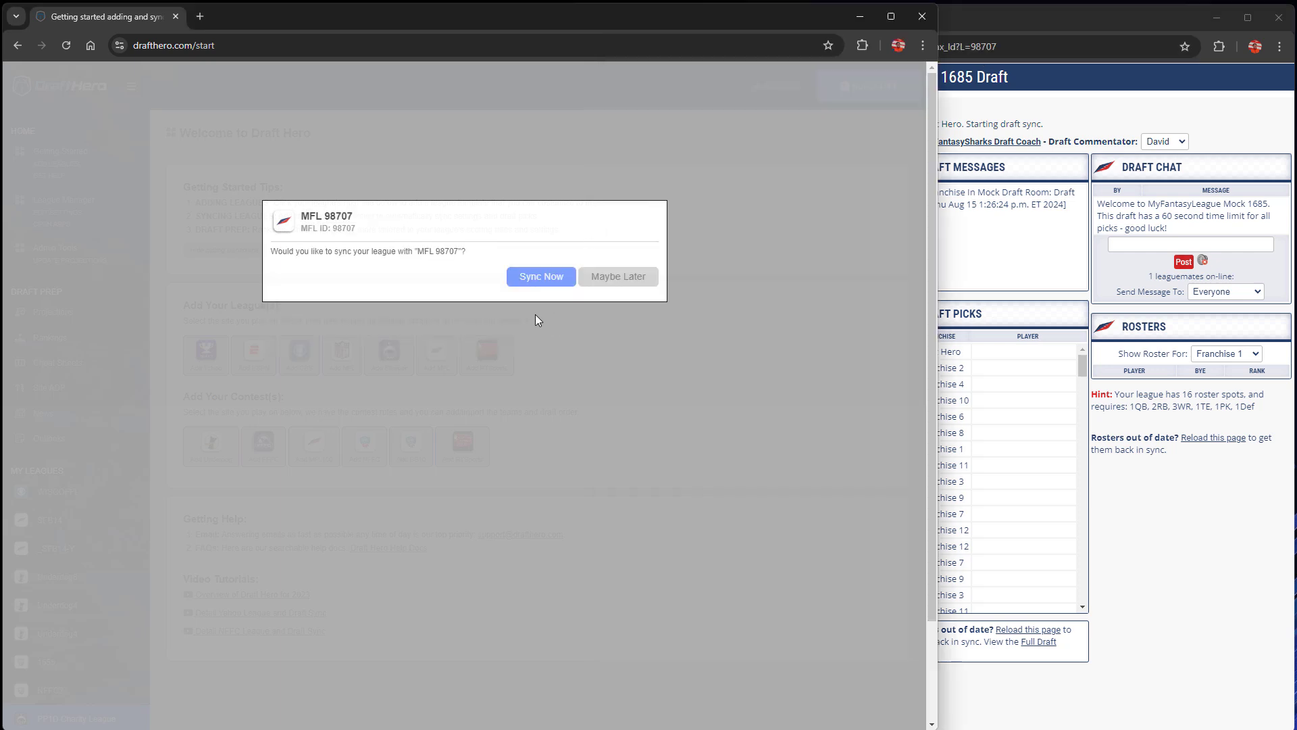
{"action": "double_click", "coordinate": [449, 251]}
{"action": "left_click", "coordinate": [463, 274]}
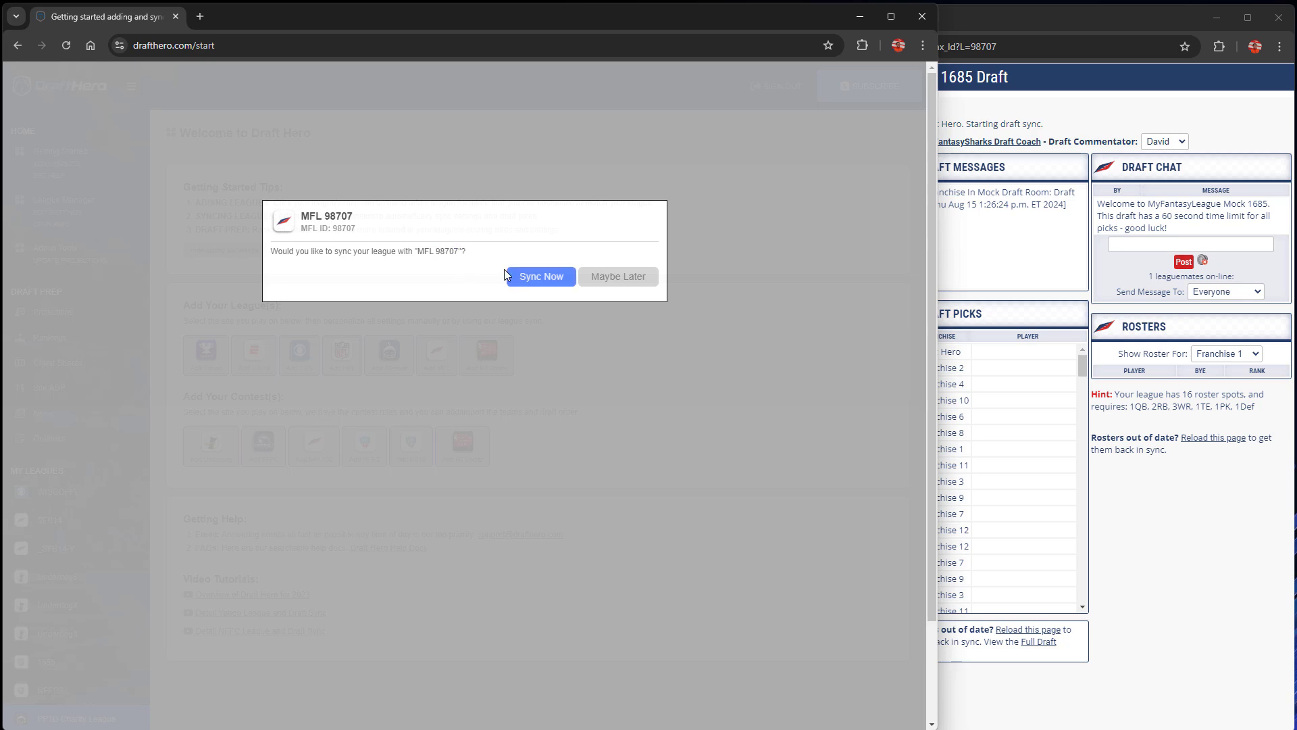
Sync MFL league 98707 and review its scoring rules, league settings, rosters and draft grid.
{"action": "left_click", "coordinate": [542, 277]}
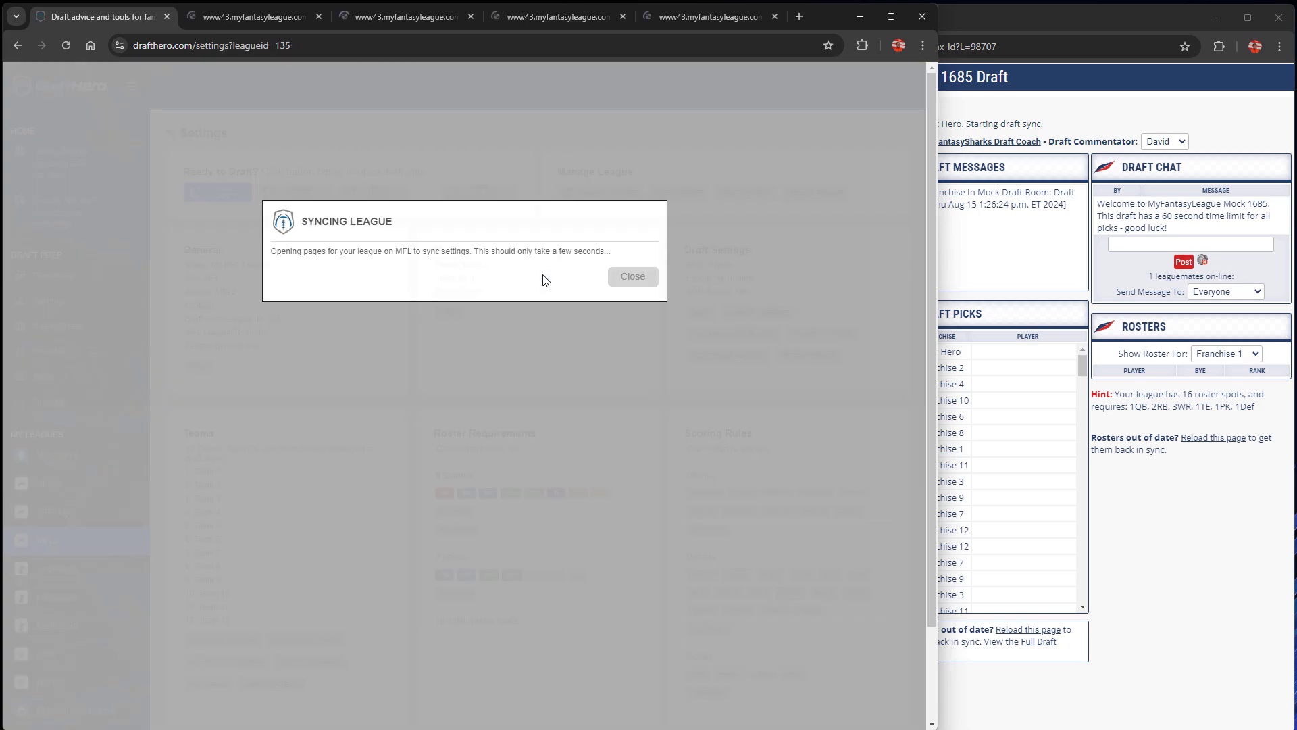
{"action": "left_click", "coordinate": [254, 20]}
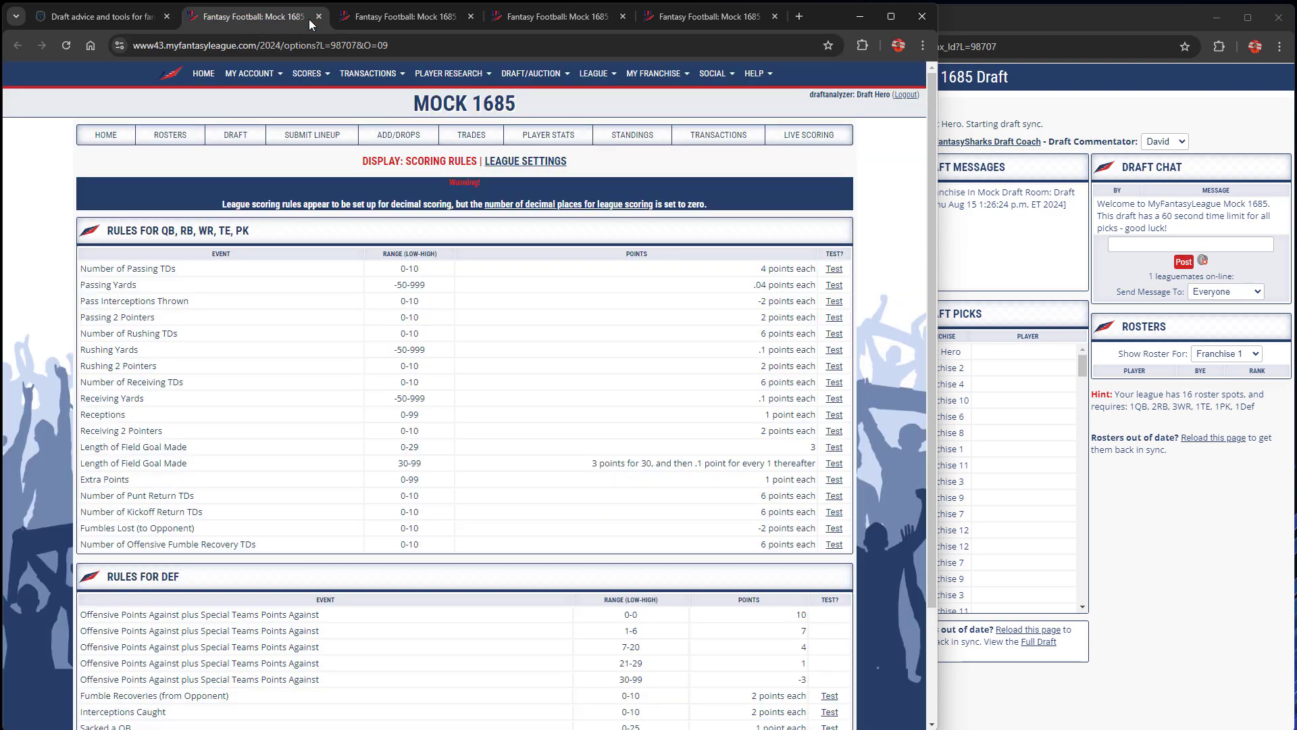
{"action": "left_click", "coordinate": [392, 19]}
{"action": "left_click", "coordinate": [538, 19]}
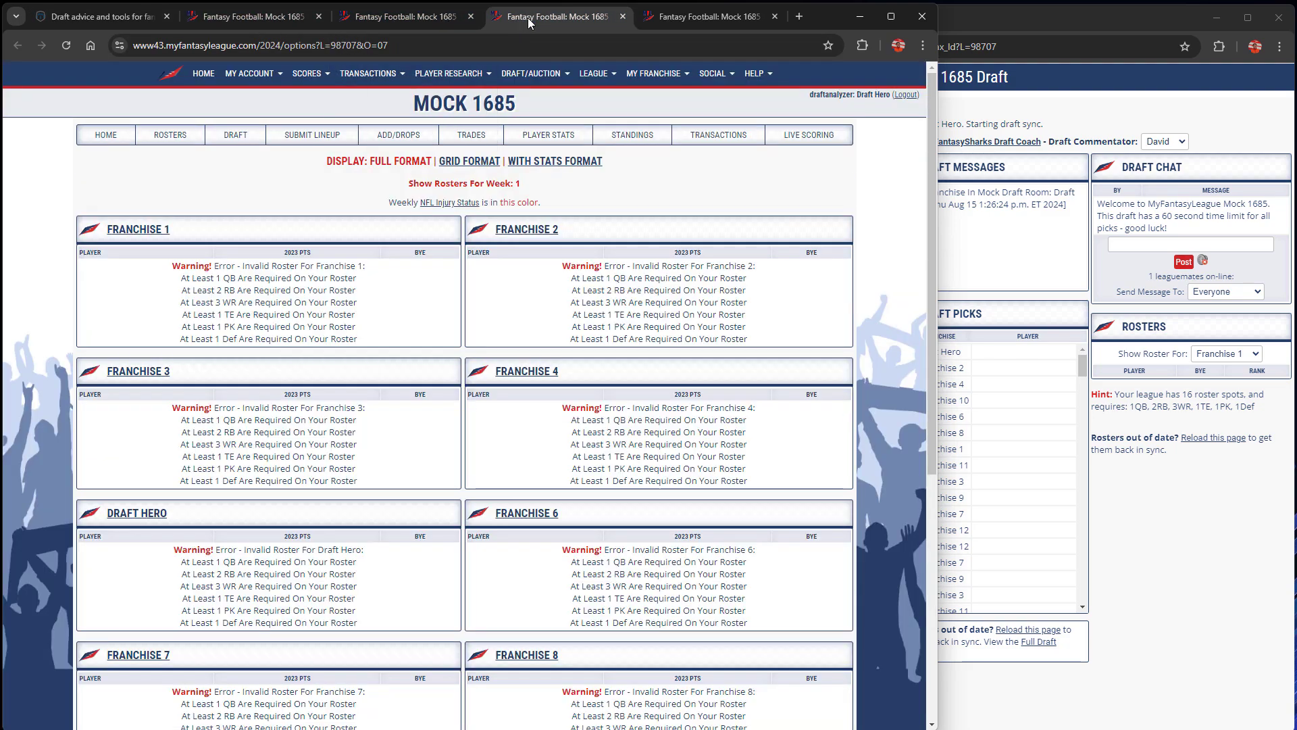
{"action": "left_click", "coordinate": [677, 22]}
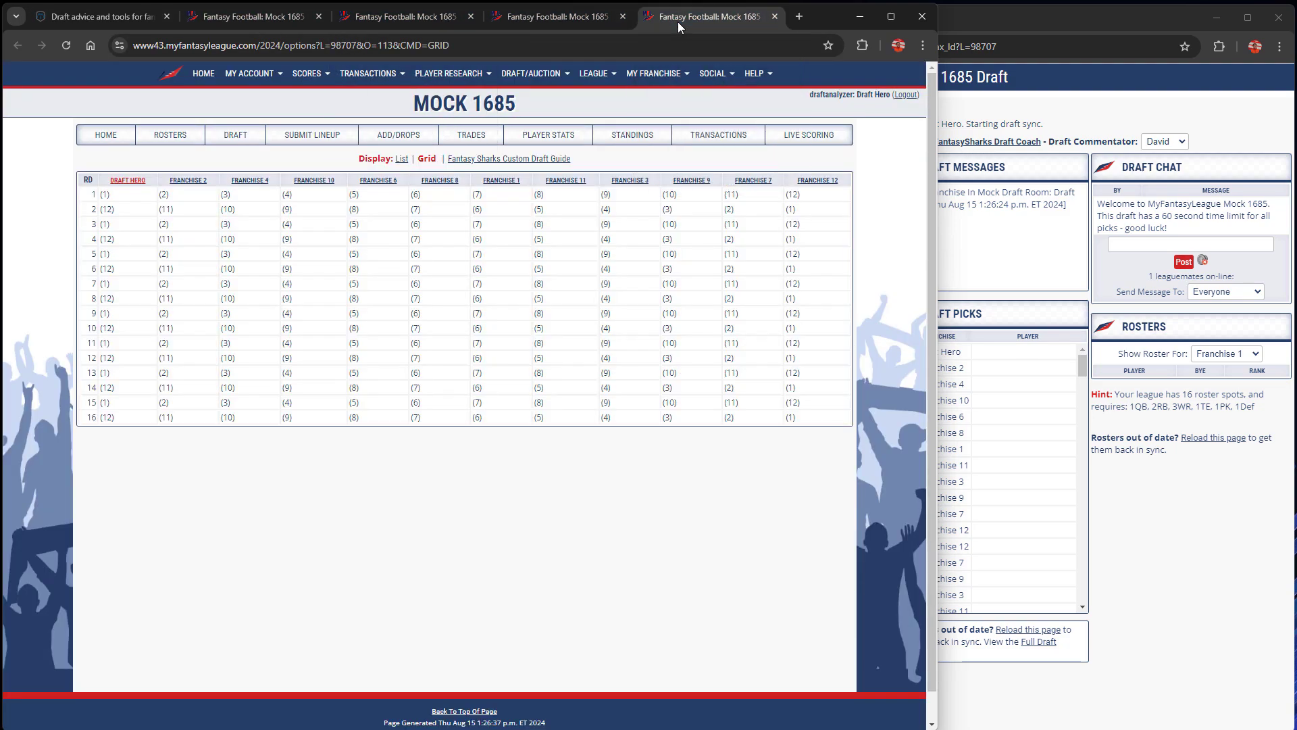
{"action": "left_click", "coordinate": [545, 14]}
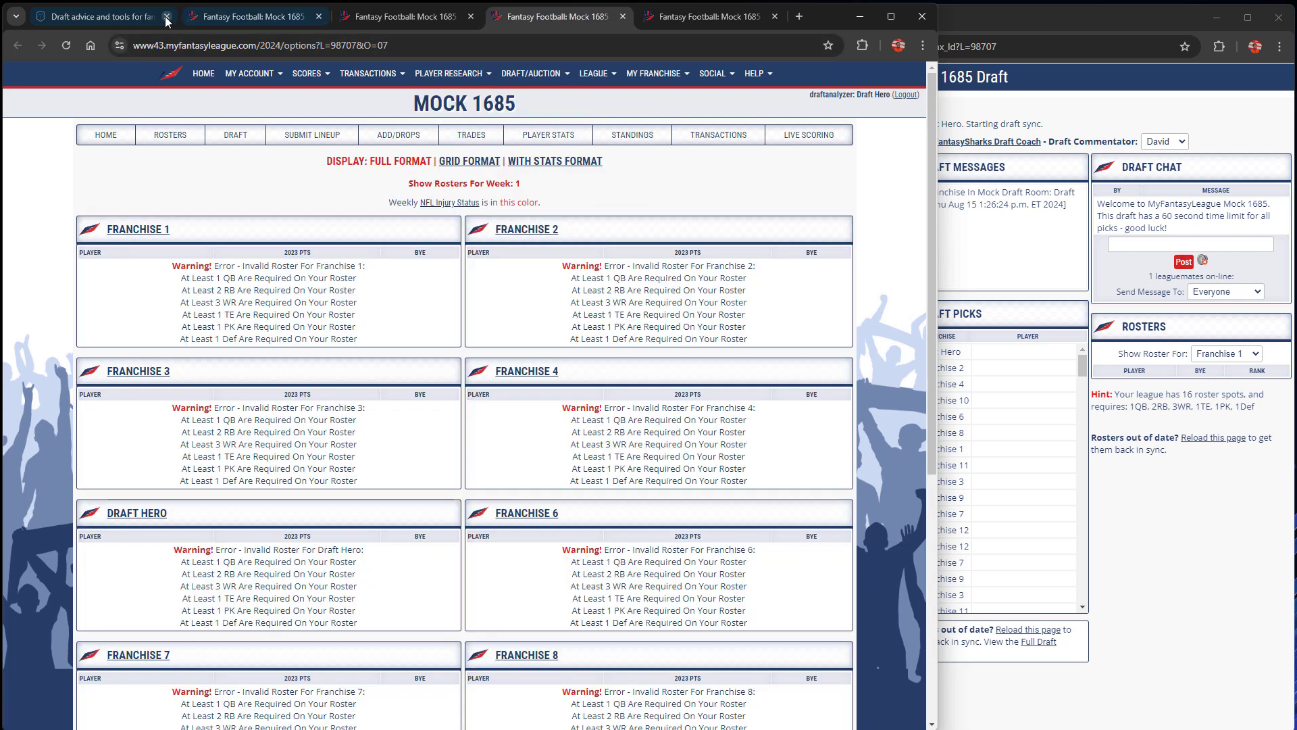
Pick DRAFT HERO as my team and finish the synced league setup.
{"action": "left_click", "coordinate": [128, 18]}
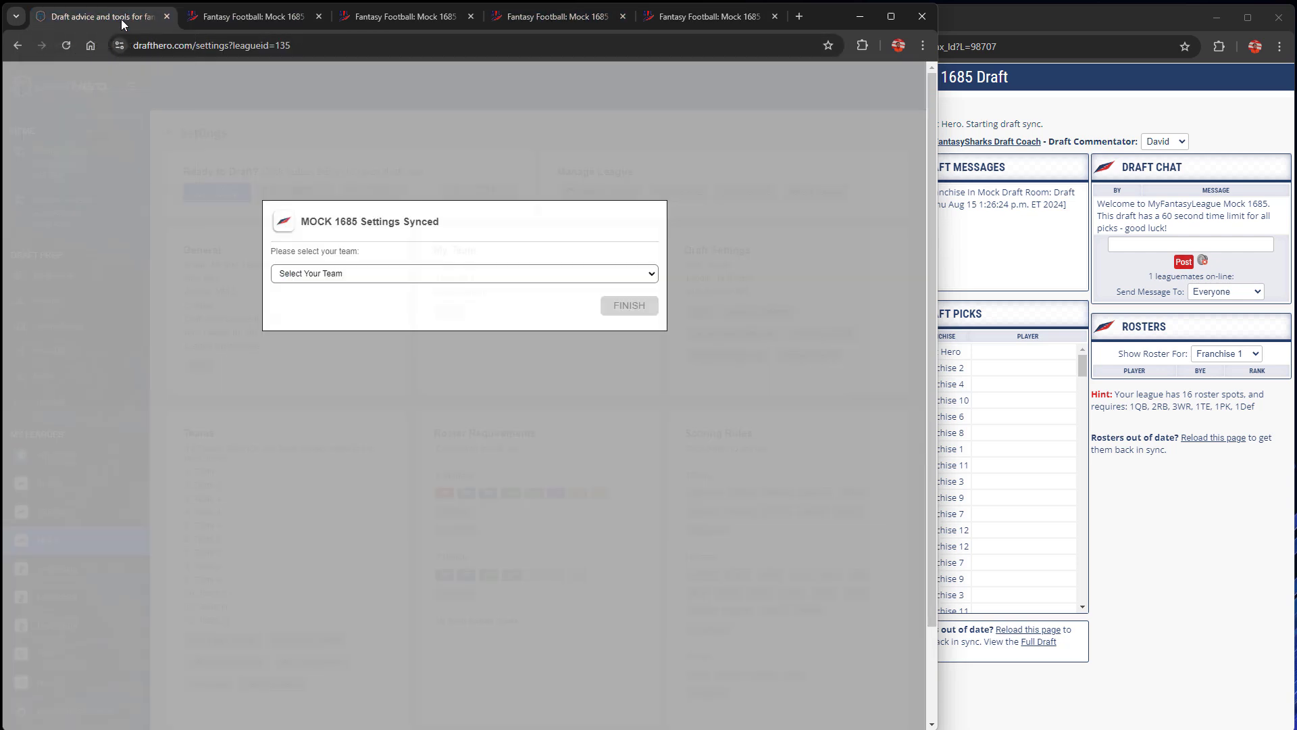
{"action": "left_click", "coordinate": [407, 274]}
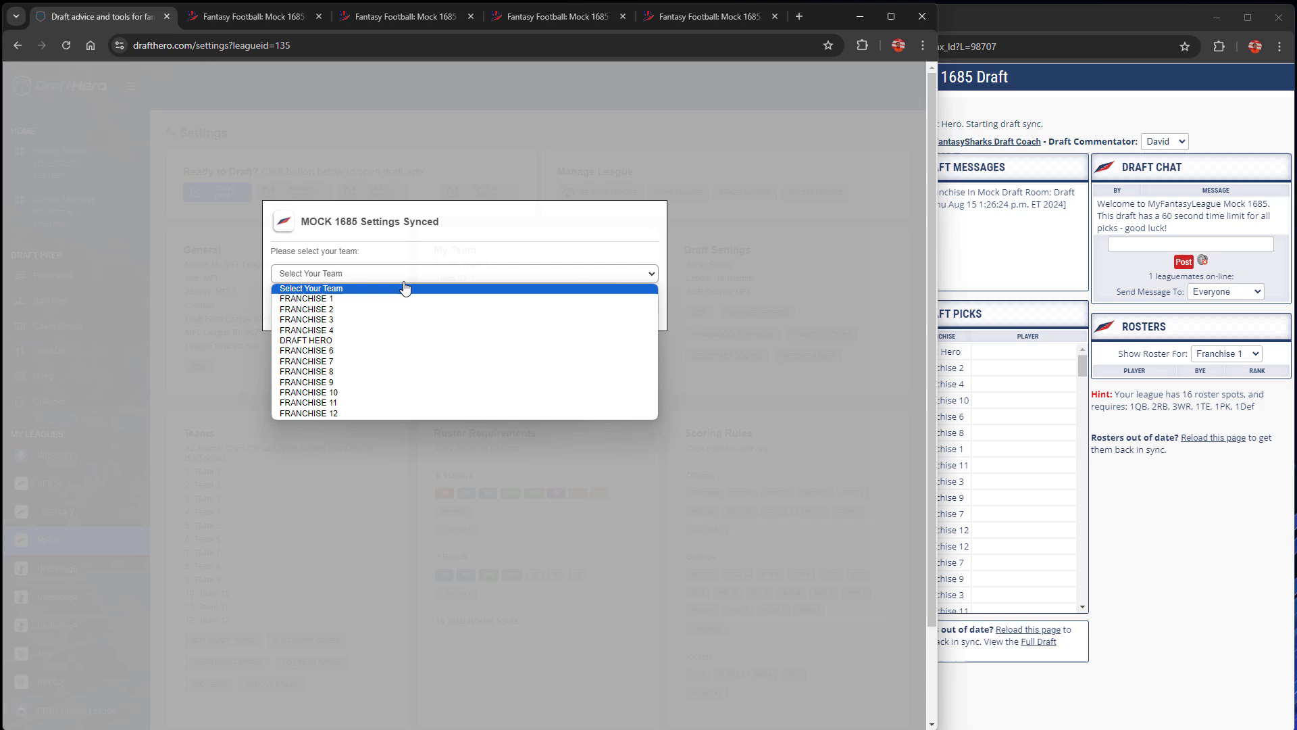
{"action": "left_click", "coordinate": [381, 341]}
{"action": "left_click", "coordinate": [630, 307]}
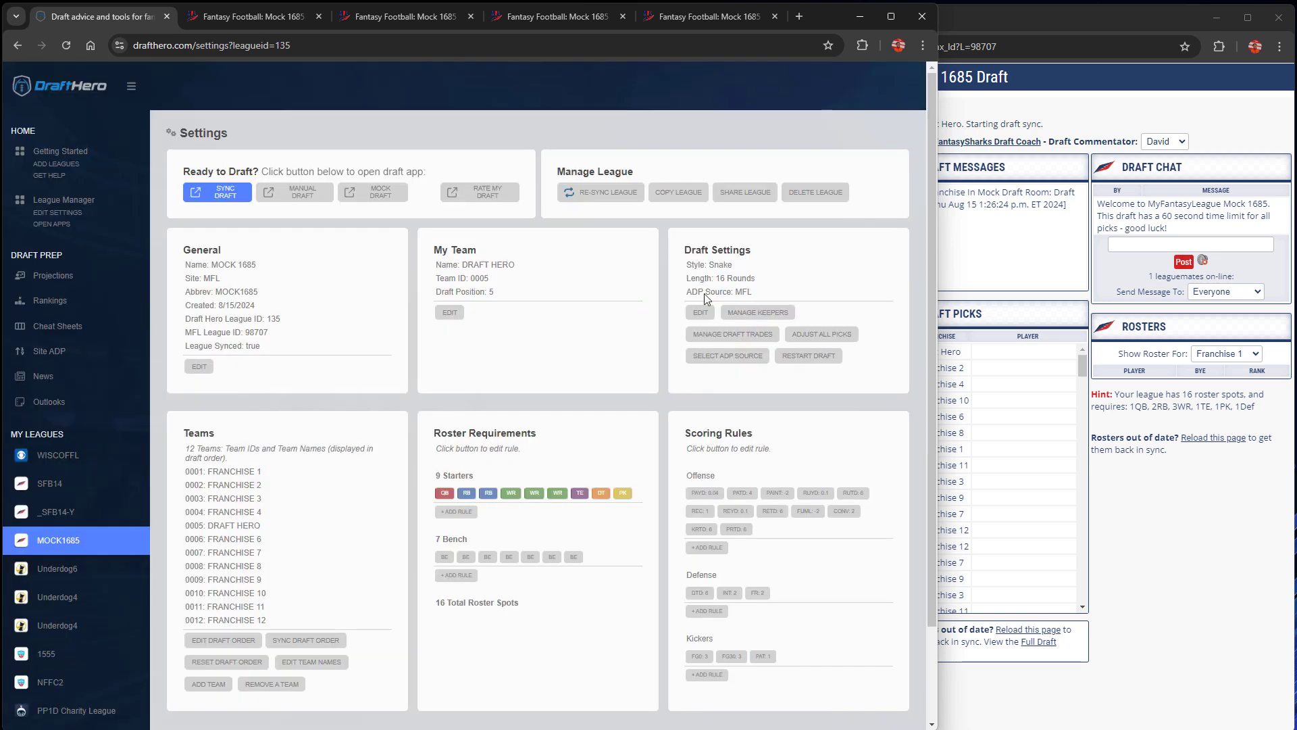
{"action": "left_click", "coordinate": [1078, 125]}
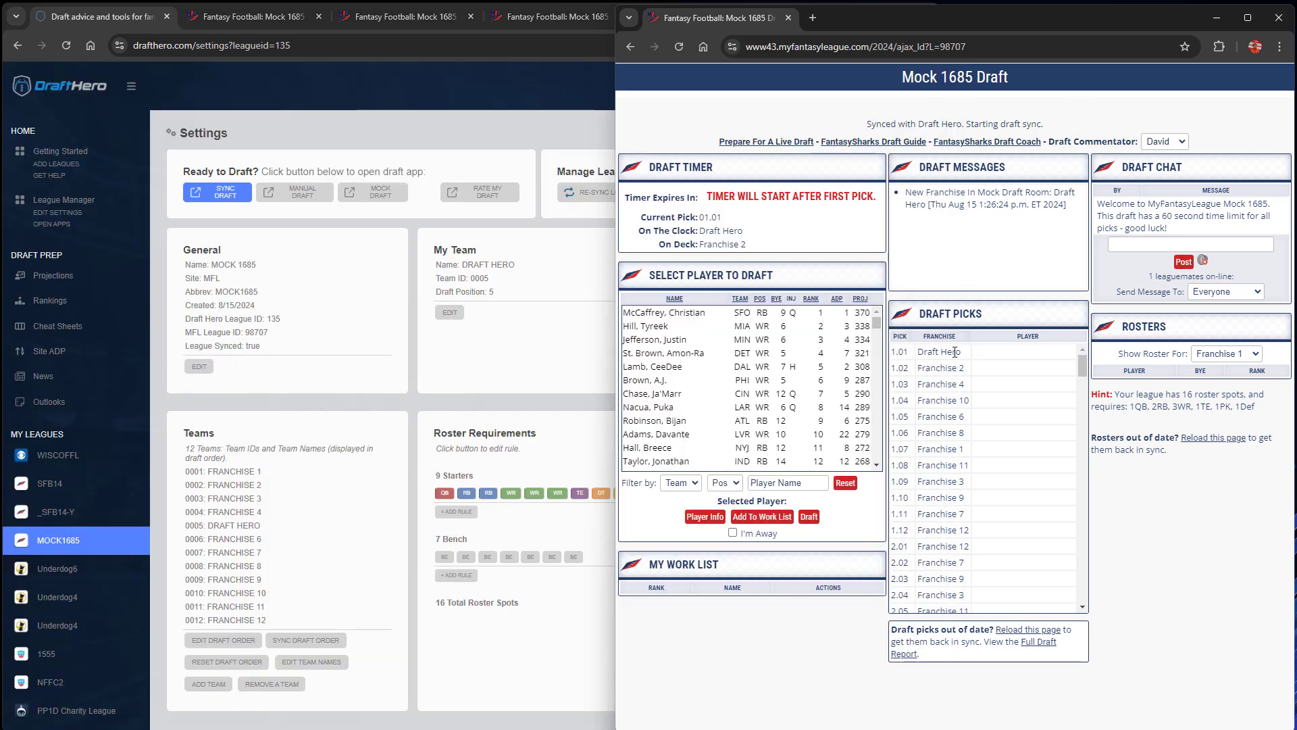
{"action": "left_click", "coordinate": [606, 339]}
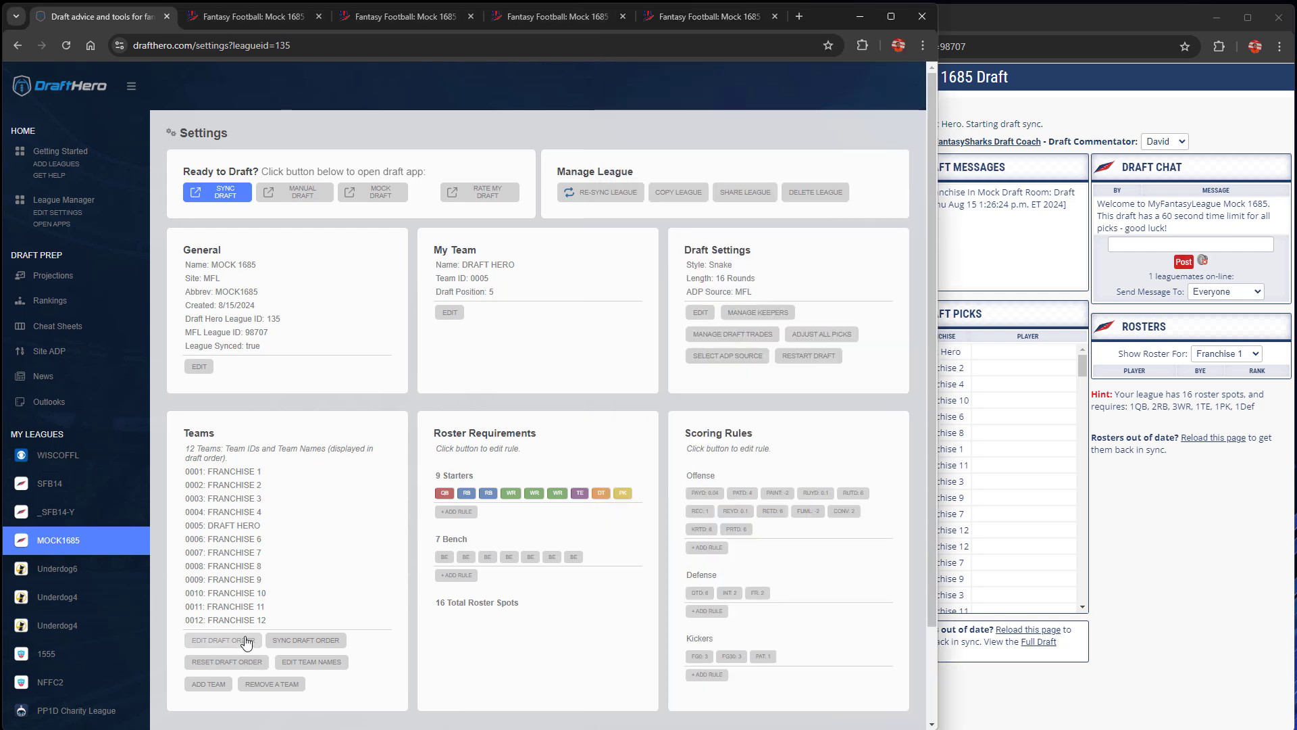
Import the draft order from MFL and save it.
{"action": "left_click", "coordinate": [297, 640]}
{"action": "left_click", "coordinate": [533, 283]}
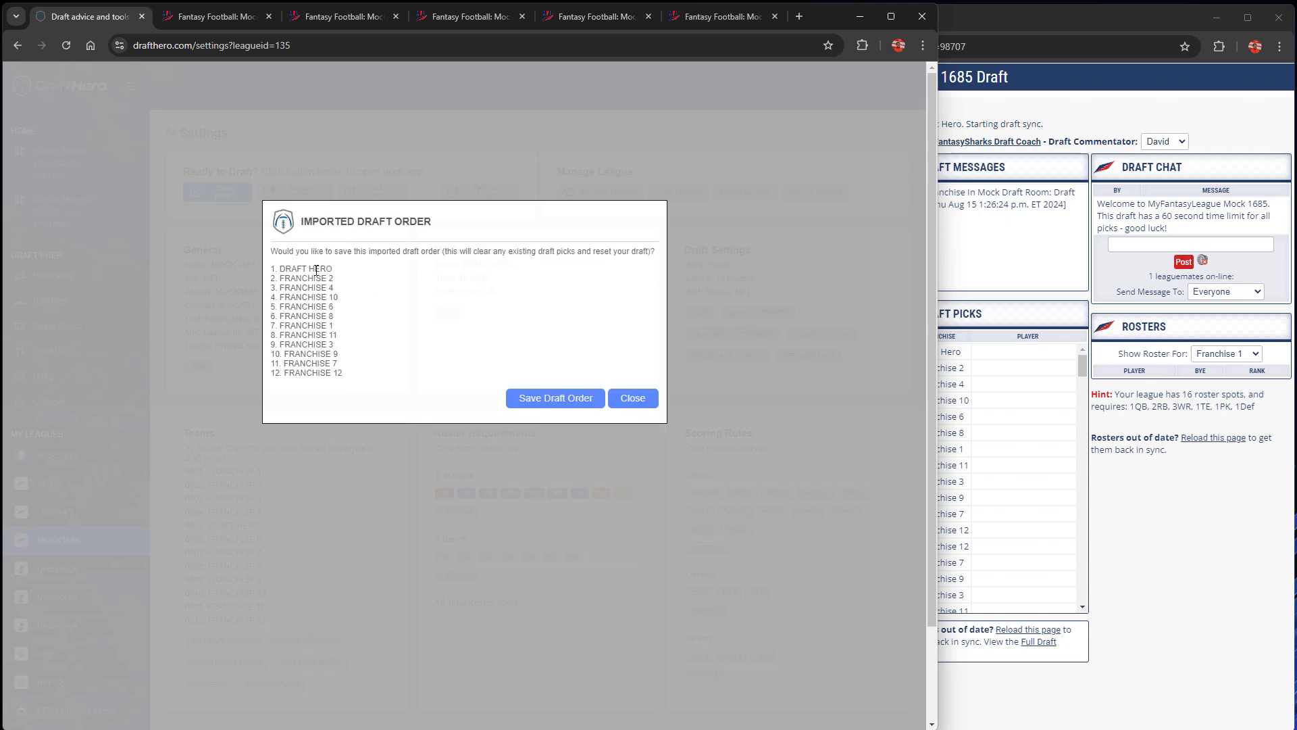
{"action": "double_click", "coordinate": [316, 269]}
{"action": "left_click", "coordinate": [534, 397]}
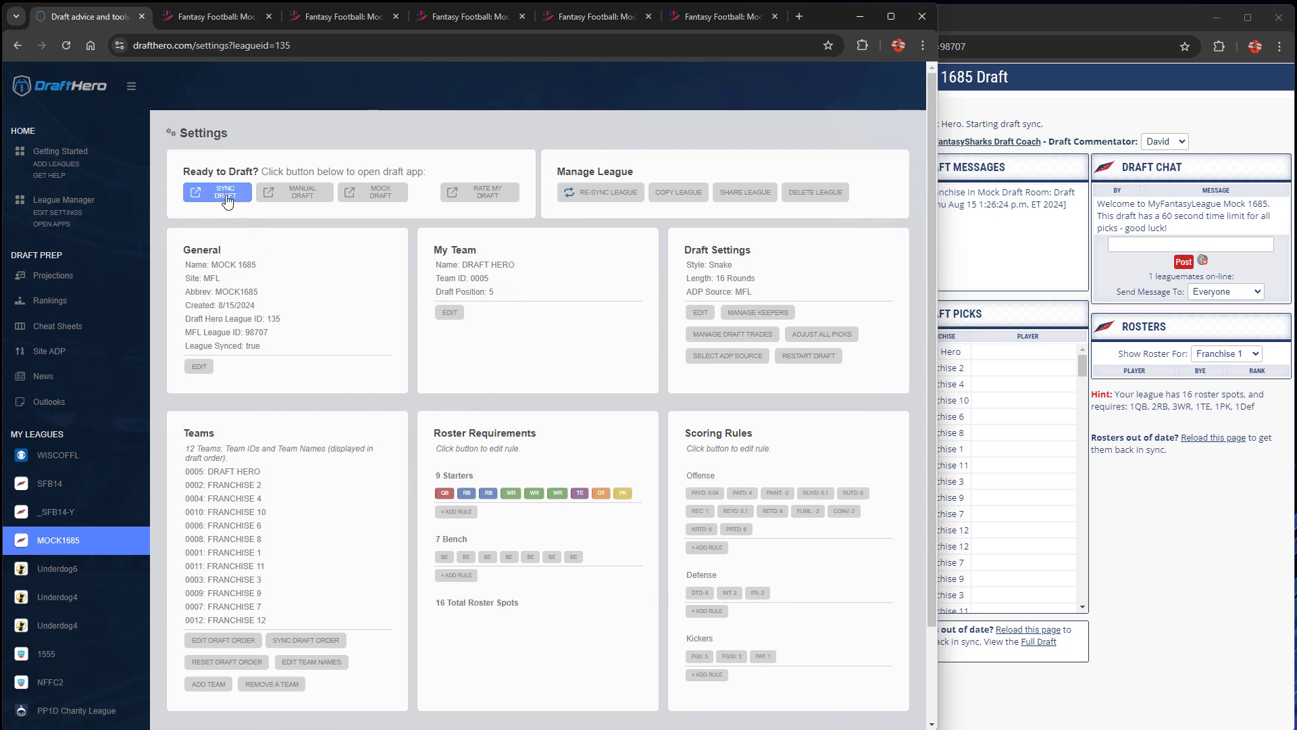
Open the draft board and start the live draft sync.
{"action": "left_click", "coordinate": [226, 196]}
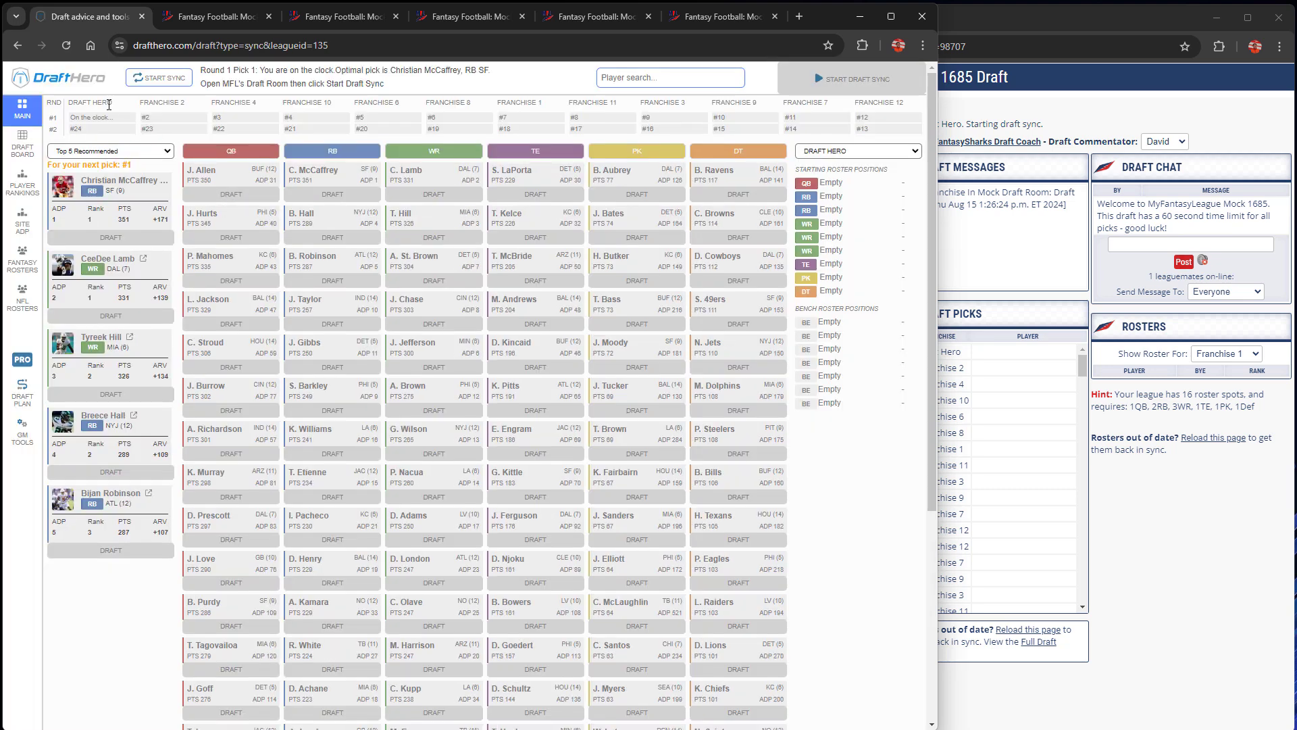
{"action": "double_click", "coordinate": [109, 105]}
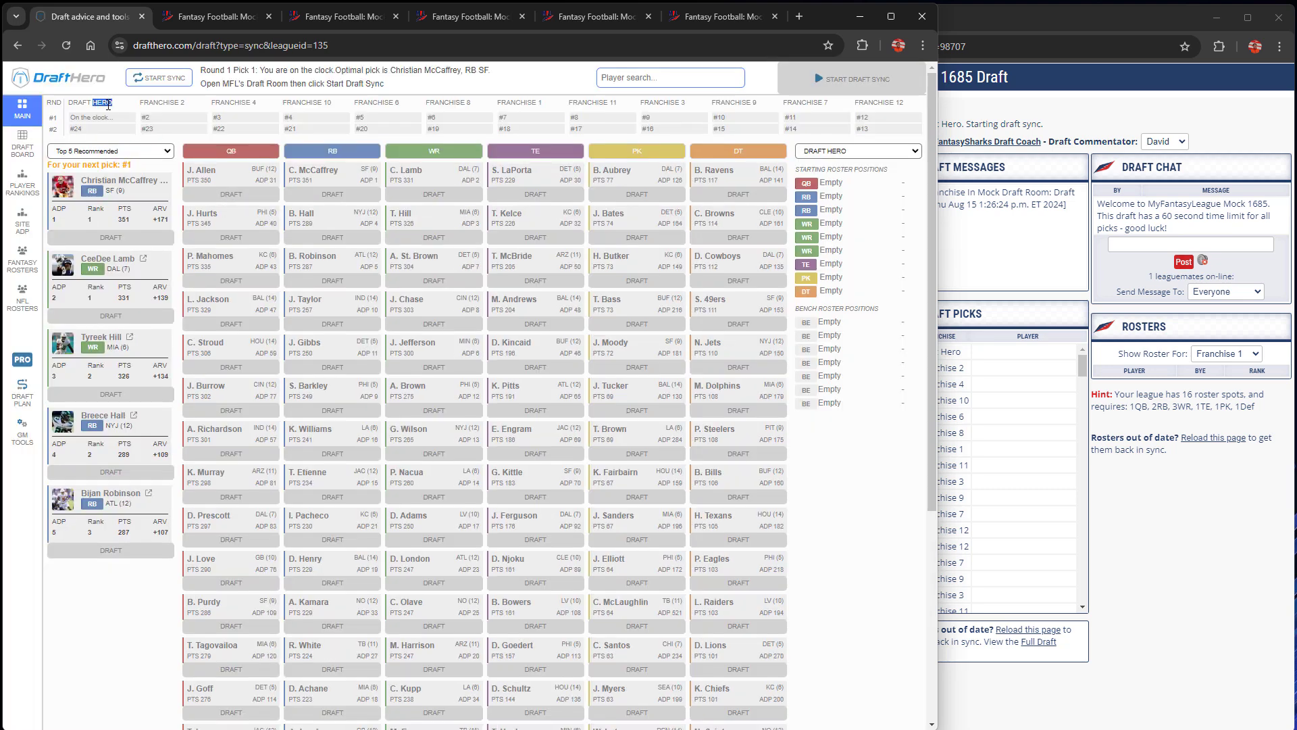
{"action": "left_click", "coordinate": [181, 82]}
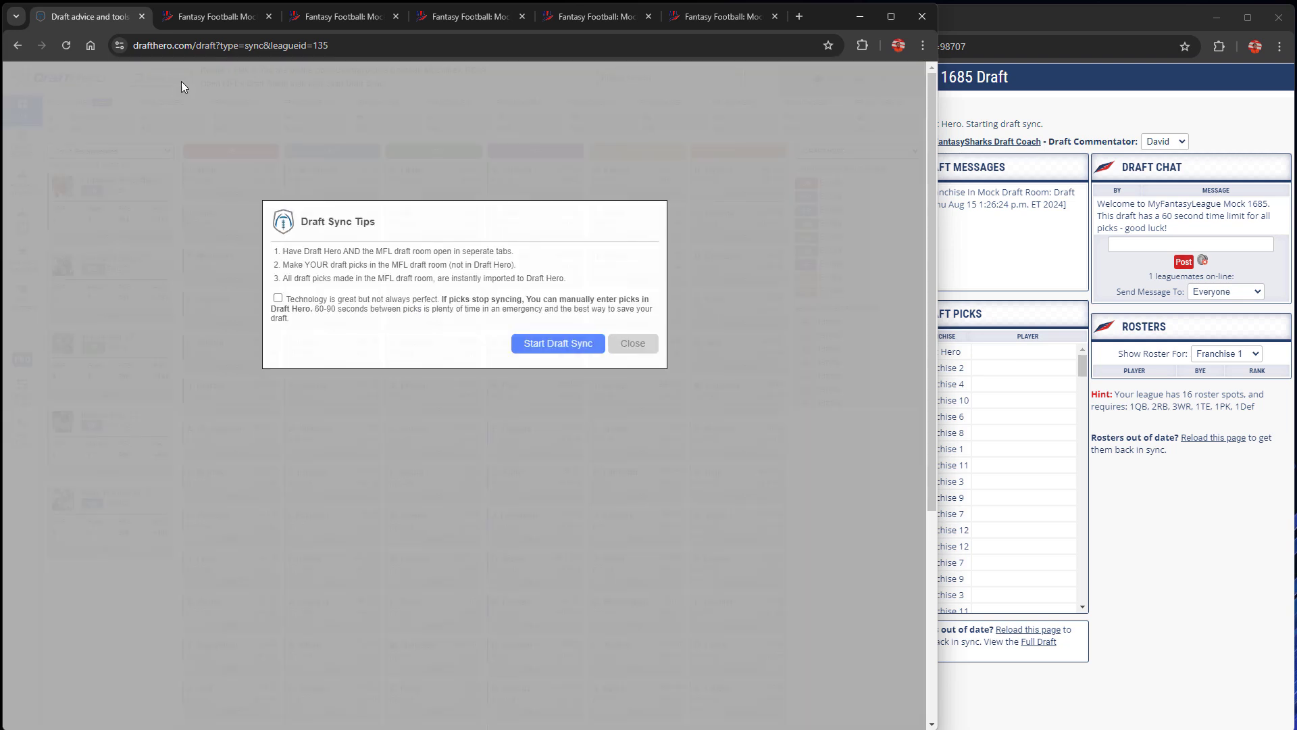
{"action": "left_click", "coordinate": [552, 344]}
In the MFL draft room, draft Christian McCaffrey with pick 1.01.
{"action": "left_click", "coordinate": [973, 356]}
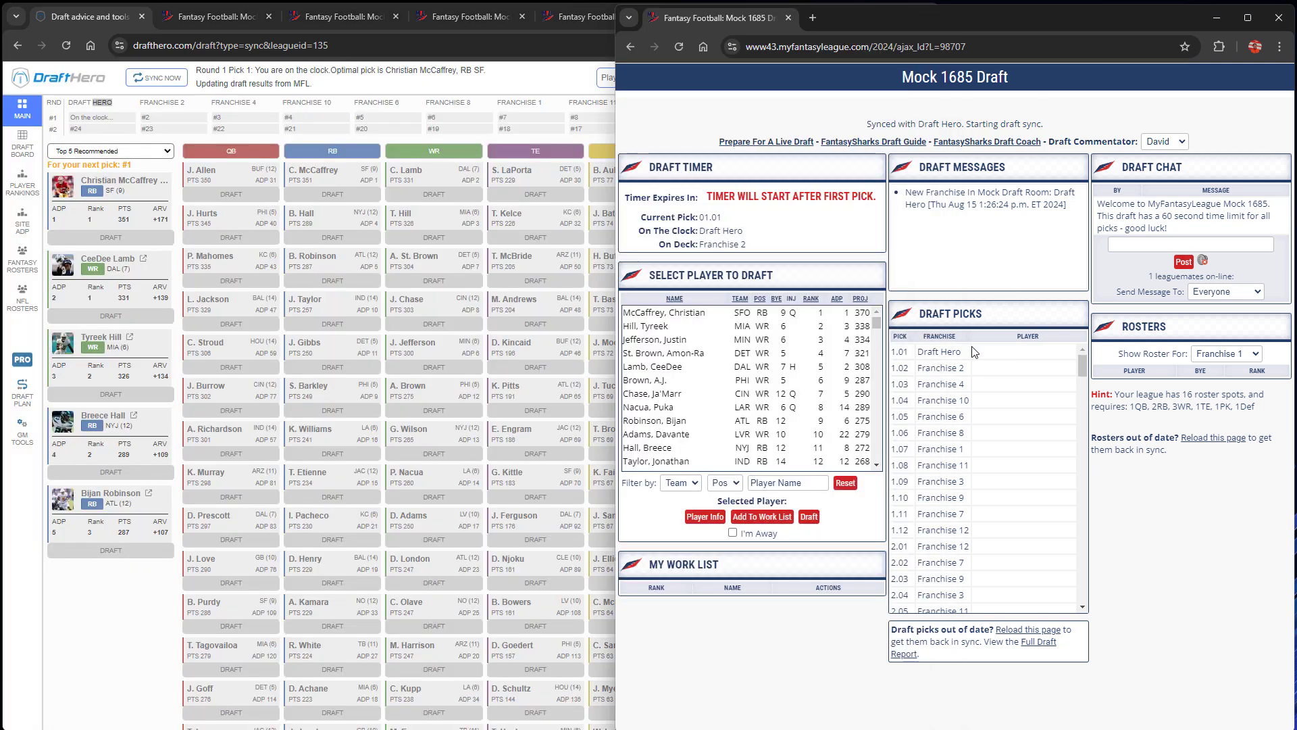
{"action": "left_click", "coordinate": [681, 313]}
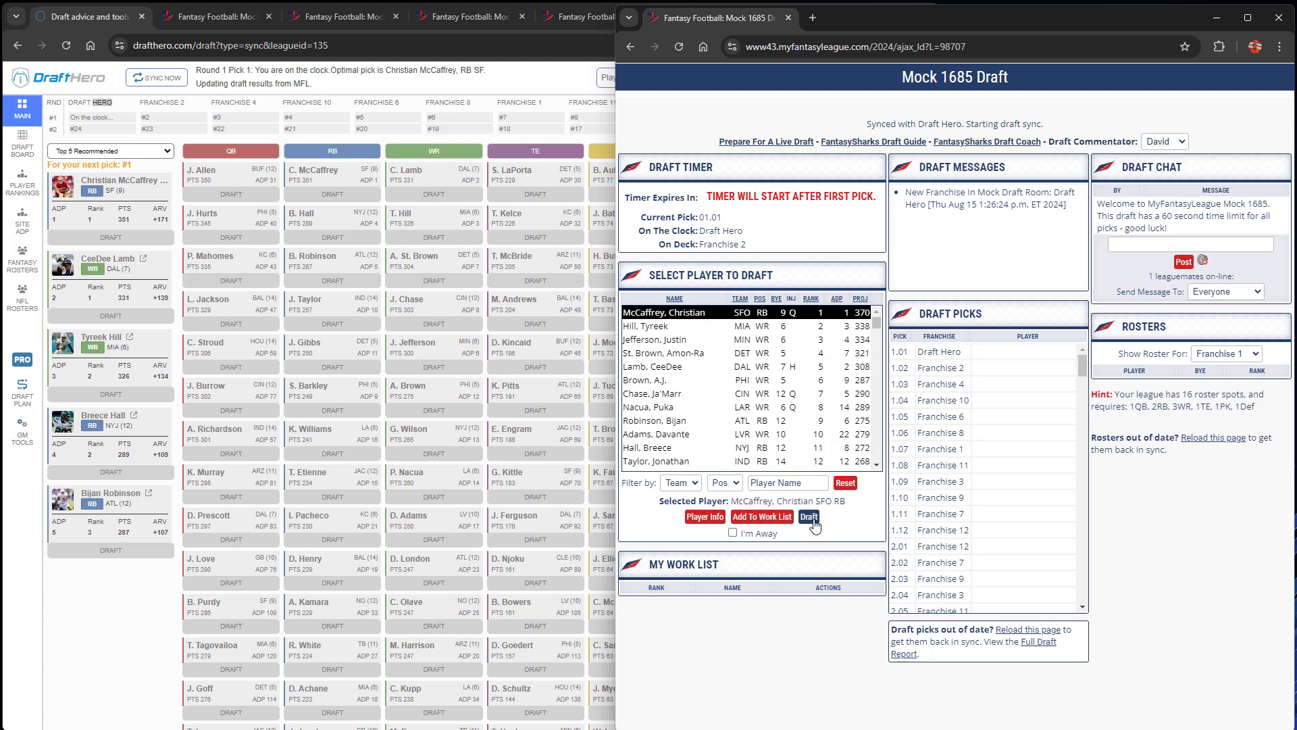
{"action": "left_click", "coordinate": [810, 518]}
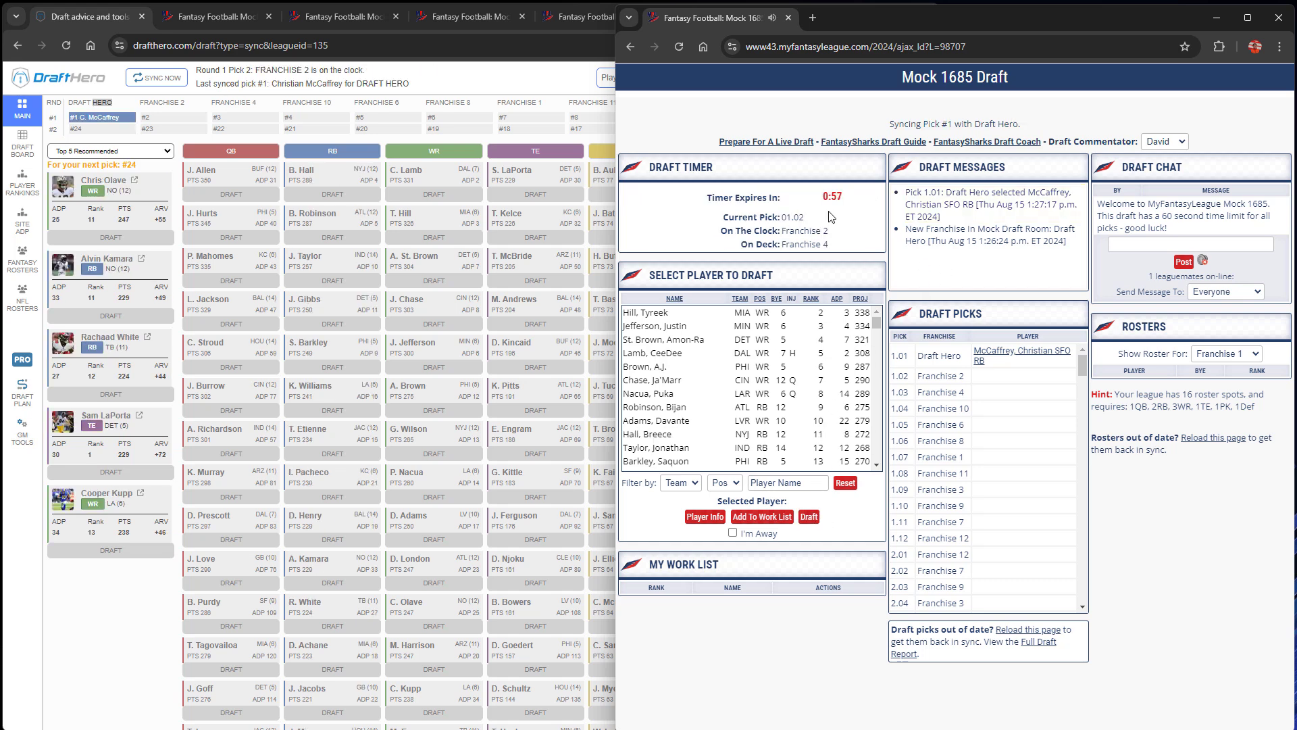
Narrow the mock draft window so it sits beside Draft Hero.
{"action": "left_click", "coordinate": [483, 83]}
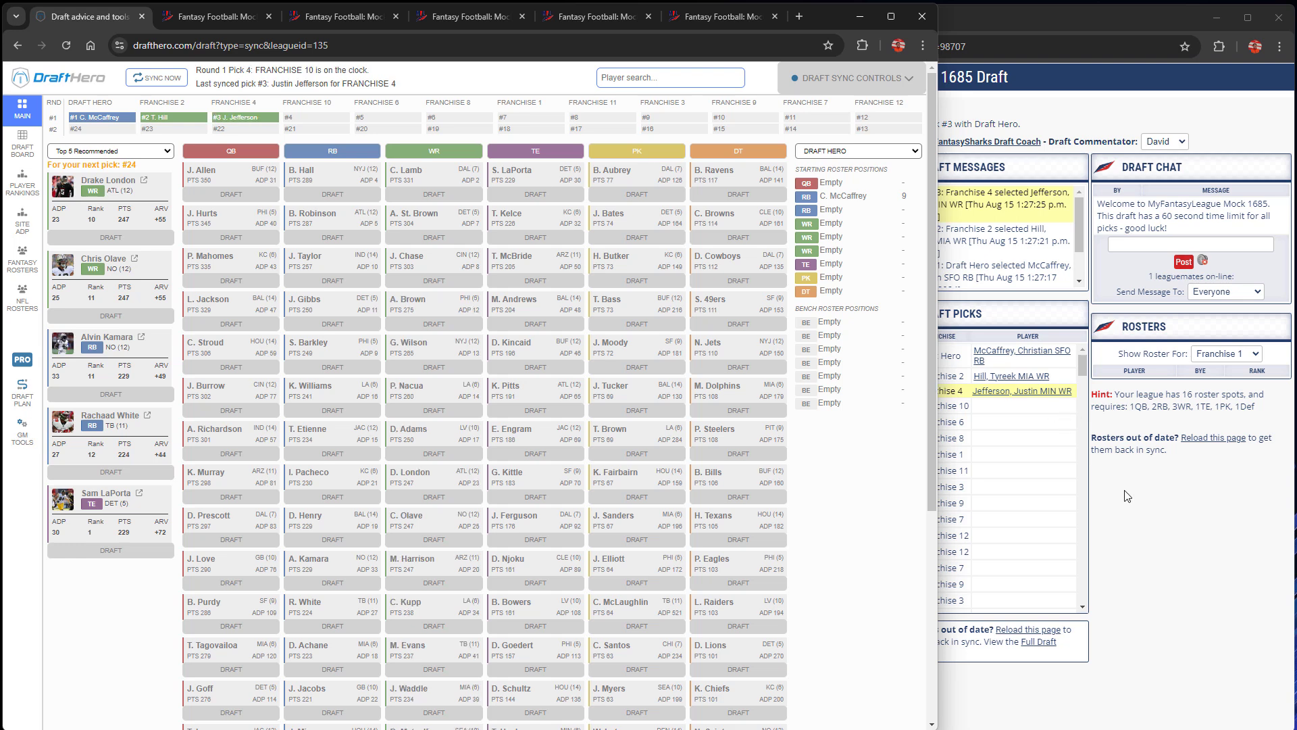
{"action": "left_click", "coordinate": [957, 475]}
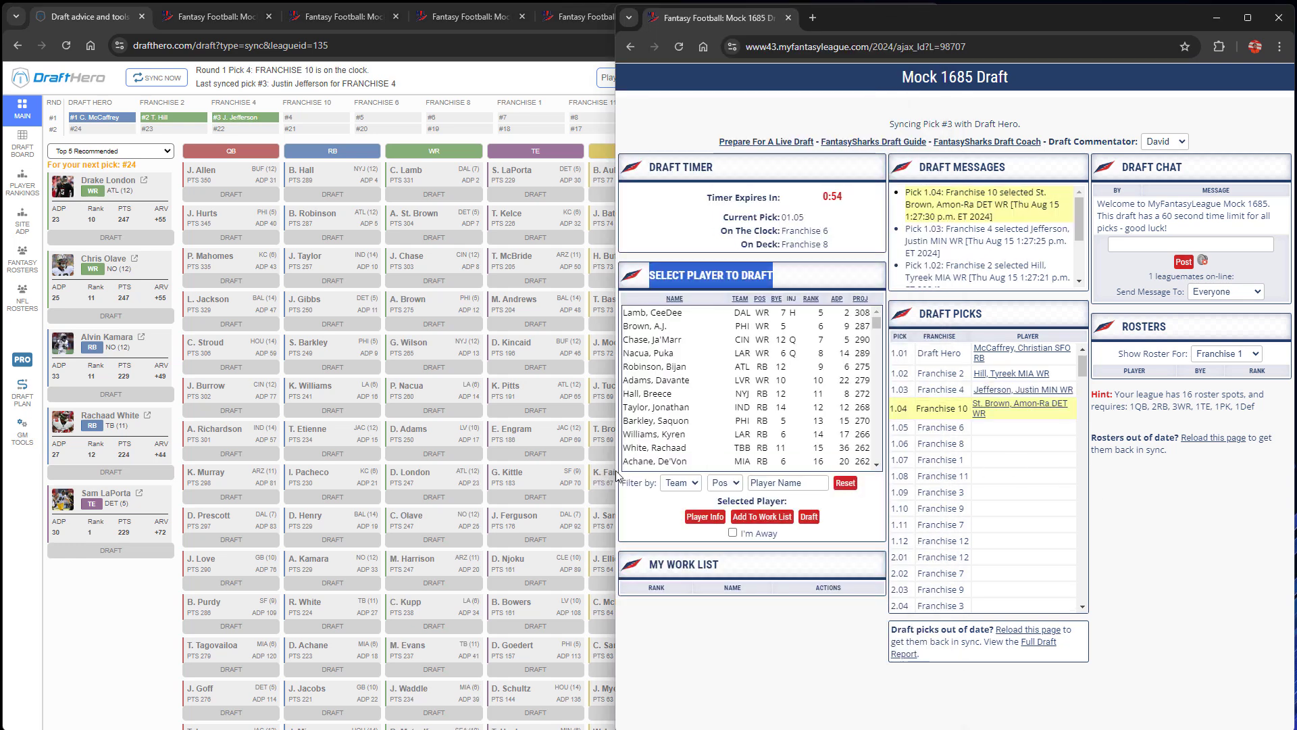
{"action": "mouse_move", "coordinate": [615, 473]}
{"action": "left_mouse_down"}
{"action": "mouse_move", "coordinate": [697, 468]}
{"action": "mouse_move", "coordinate": [632, 466]}
{"action": "left_mouse_up"}
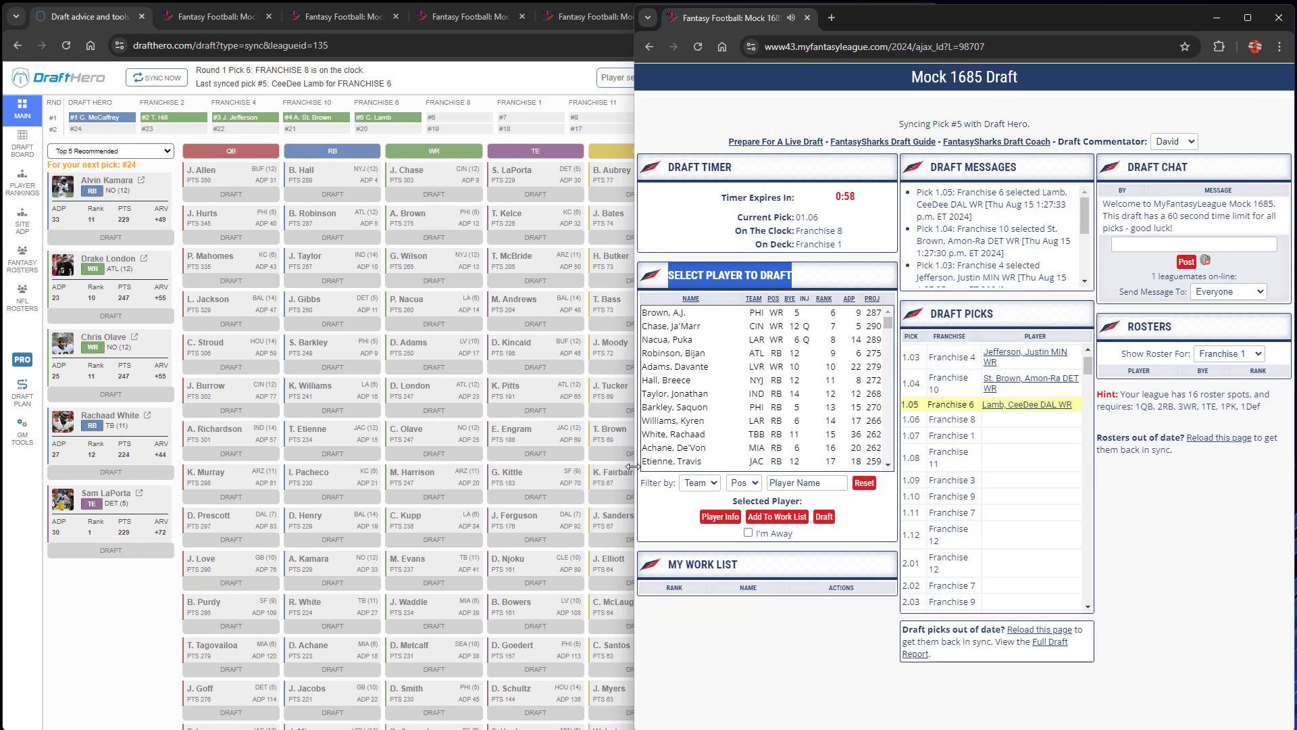
Check the DRAFT HERO roster, then sort suggested players by Average Draft Position (ADP).
{"action": "left_click", "coordinate": [534, 76]}
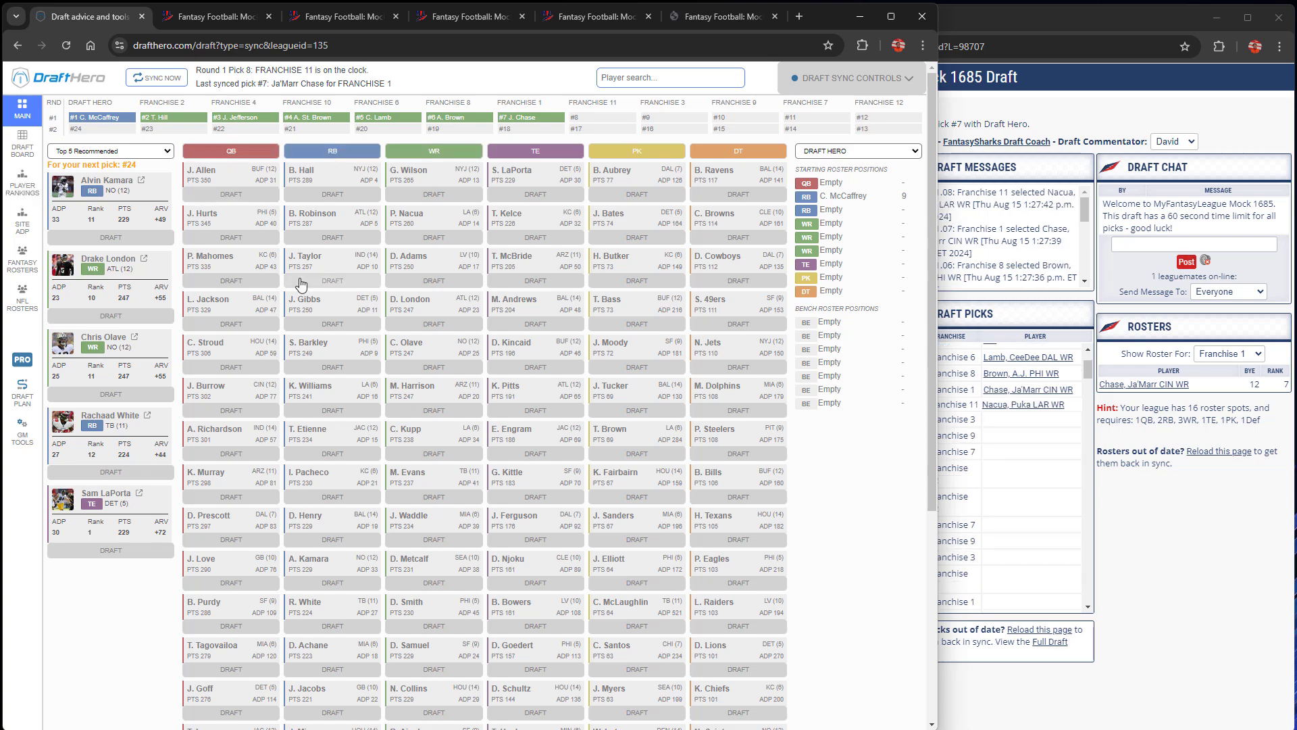
{"action": "scroll", "coordinate": [299, 277], "scroll_direction": "down", "scroll_amount": 4}
{"action": "scroll", "coordinate": [299, 278], "scroll_direction": "up", "scroll_amount": 4}
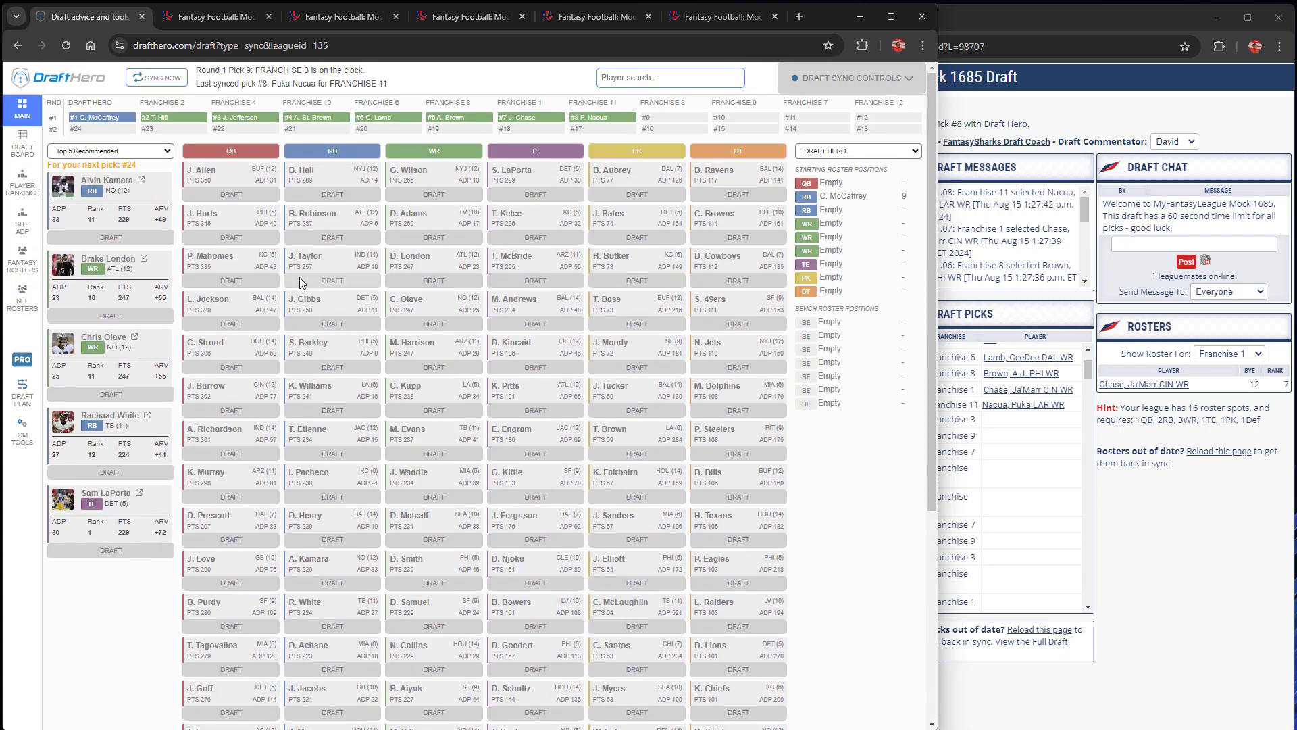
{"action": "left_click", "coordinate": [868, 152]}
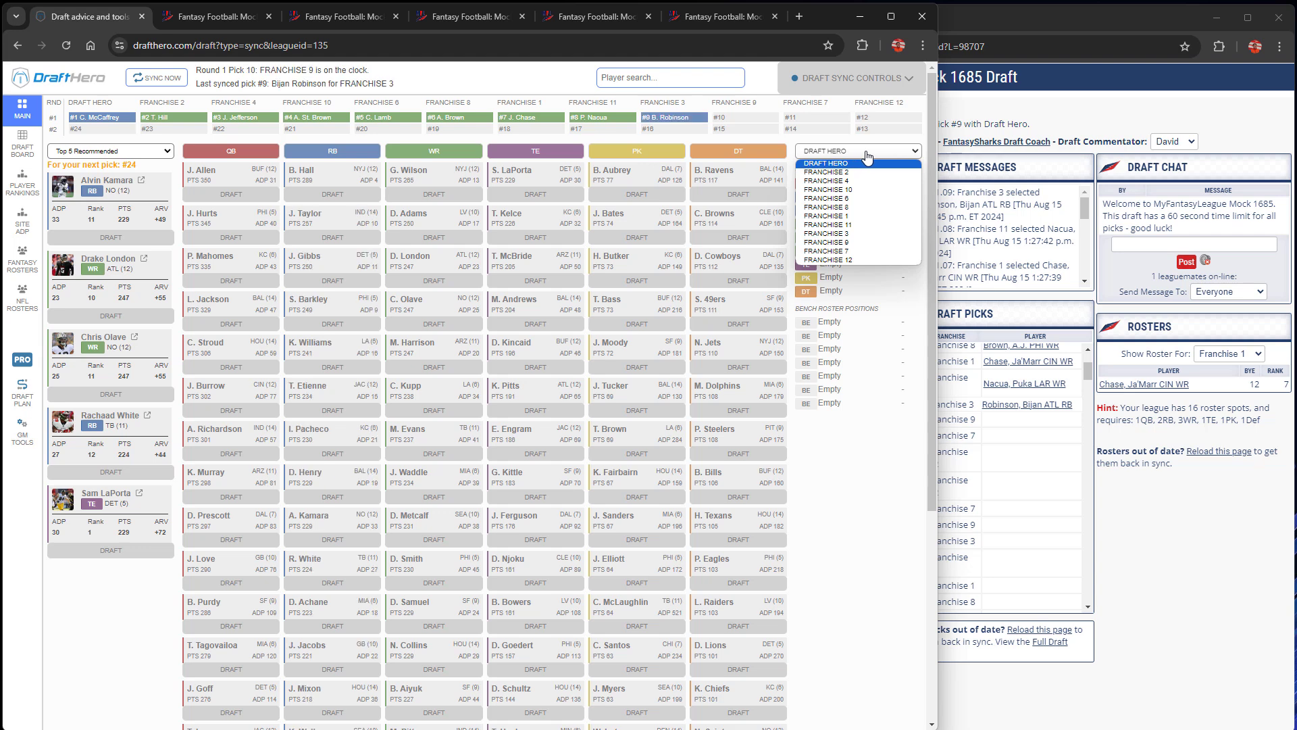
{"action": "left_click", "coordinate": [868, 153]}
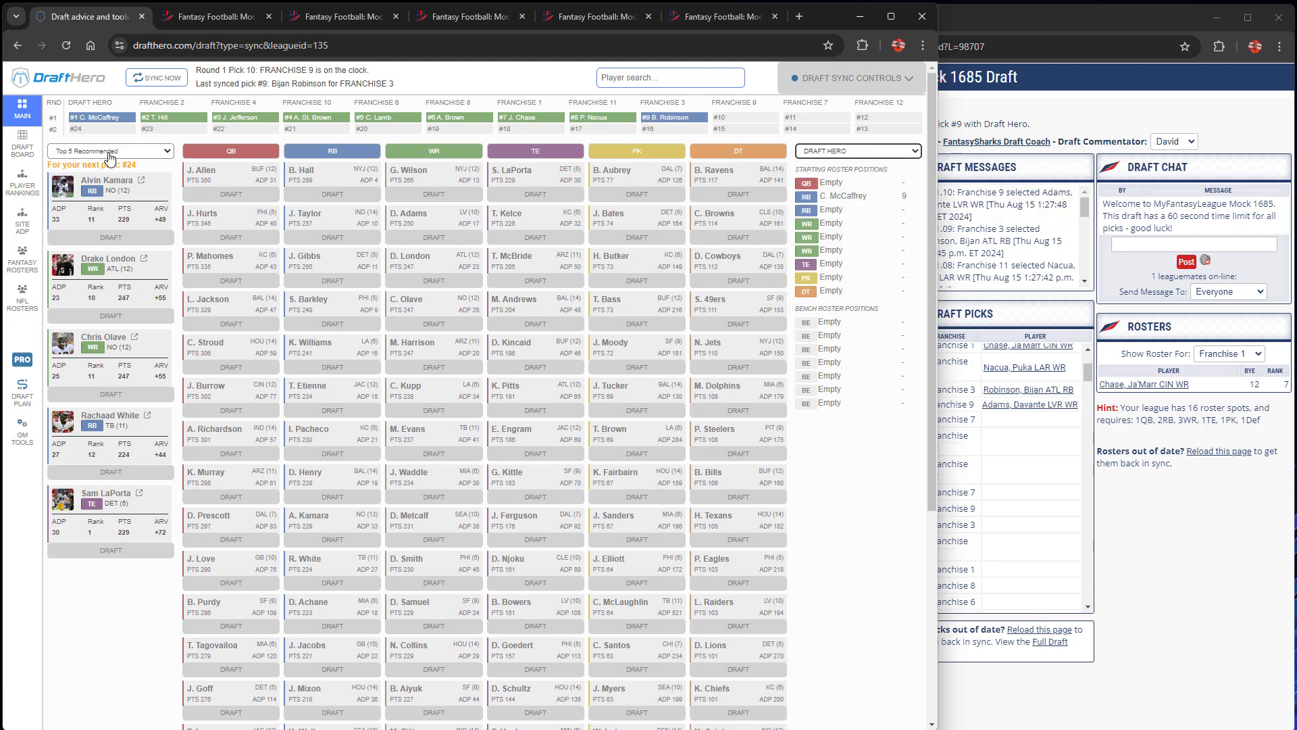
{"action": "left_click", "coordinate": [141, 151]}
{"action": "left_click", "coordinate": [145, 174]}
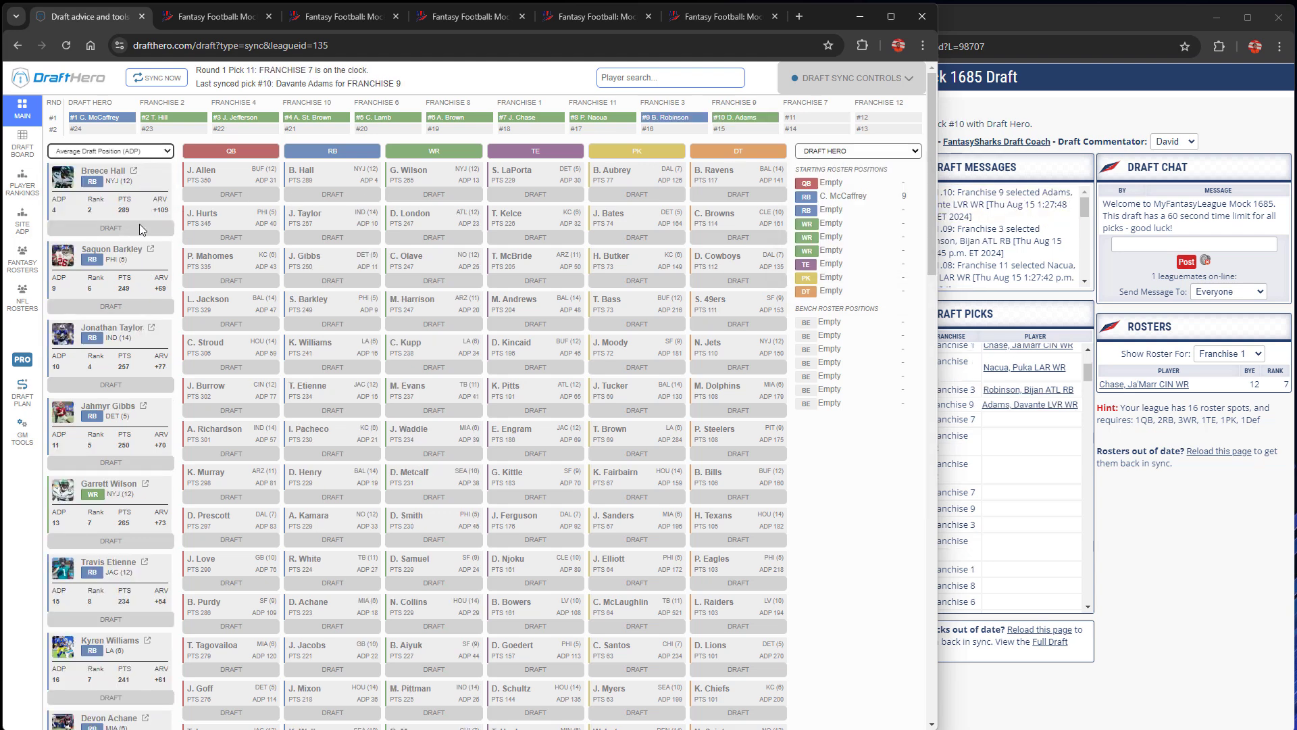
Restore Top 5 Recommended and show Player Rankings filtered to running backs.
{"action": "left_click", "coordinate": [142, 151]}
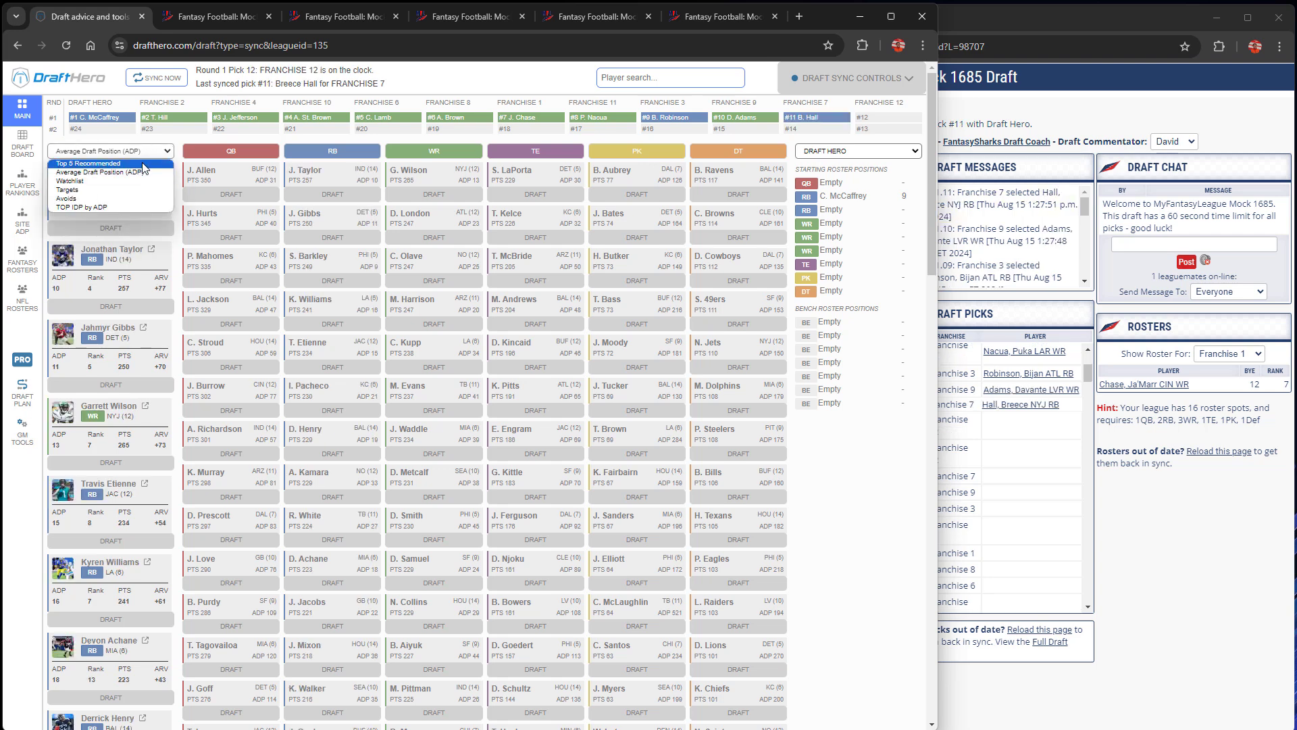
{"action": "left_click", "coordinate": [143, 163]}
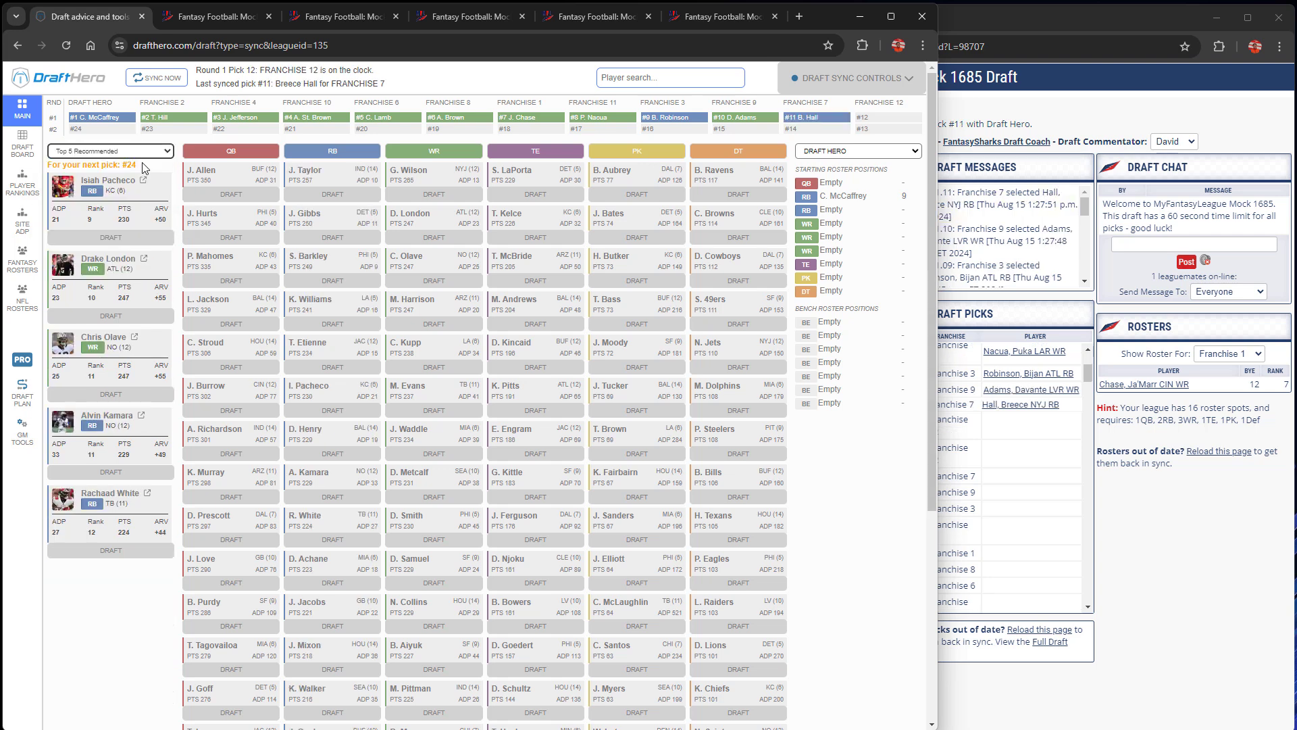
{"action": "left_click", "coordinate": [17, 144]}
{"action": "left_click", "coordinate": [30, 188]}
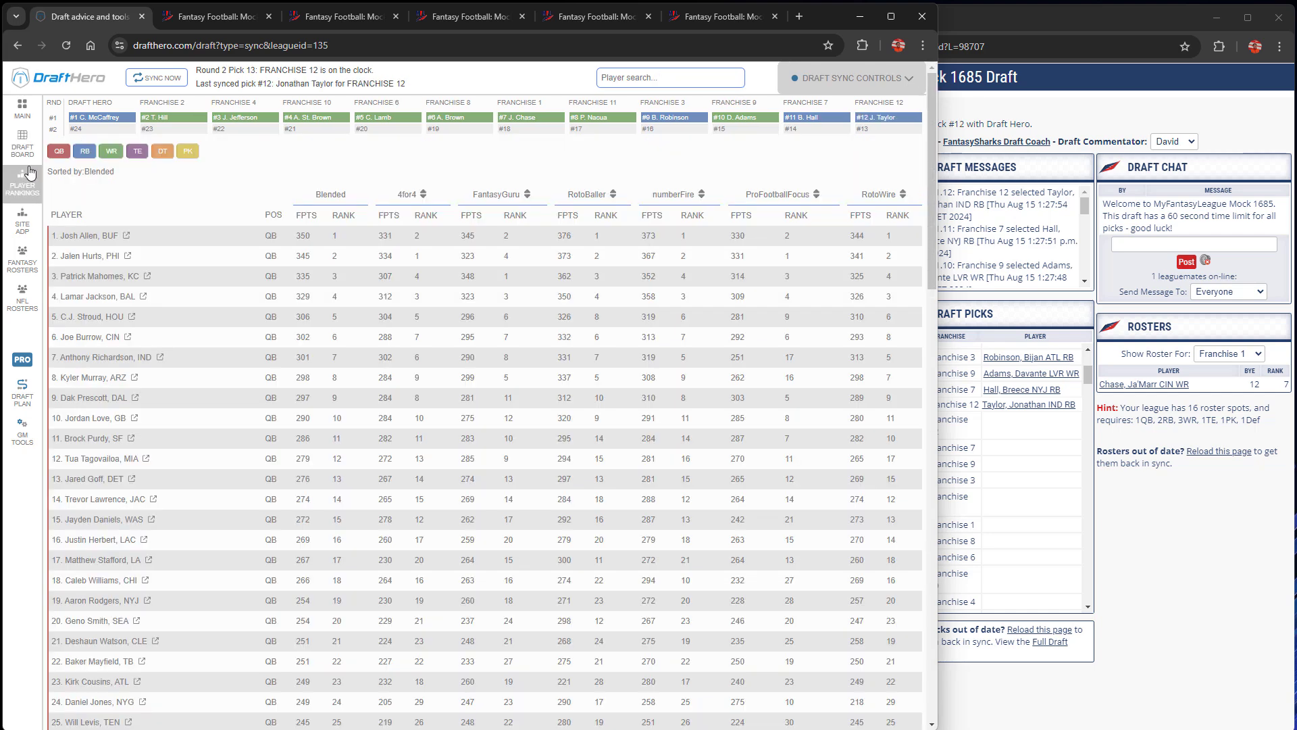
{"action": "left_click", "coordinate": [85, 151]}
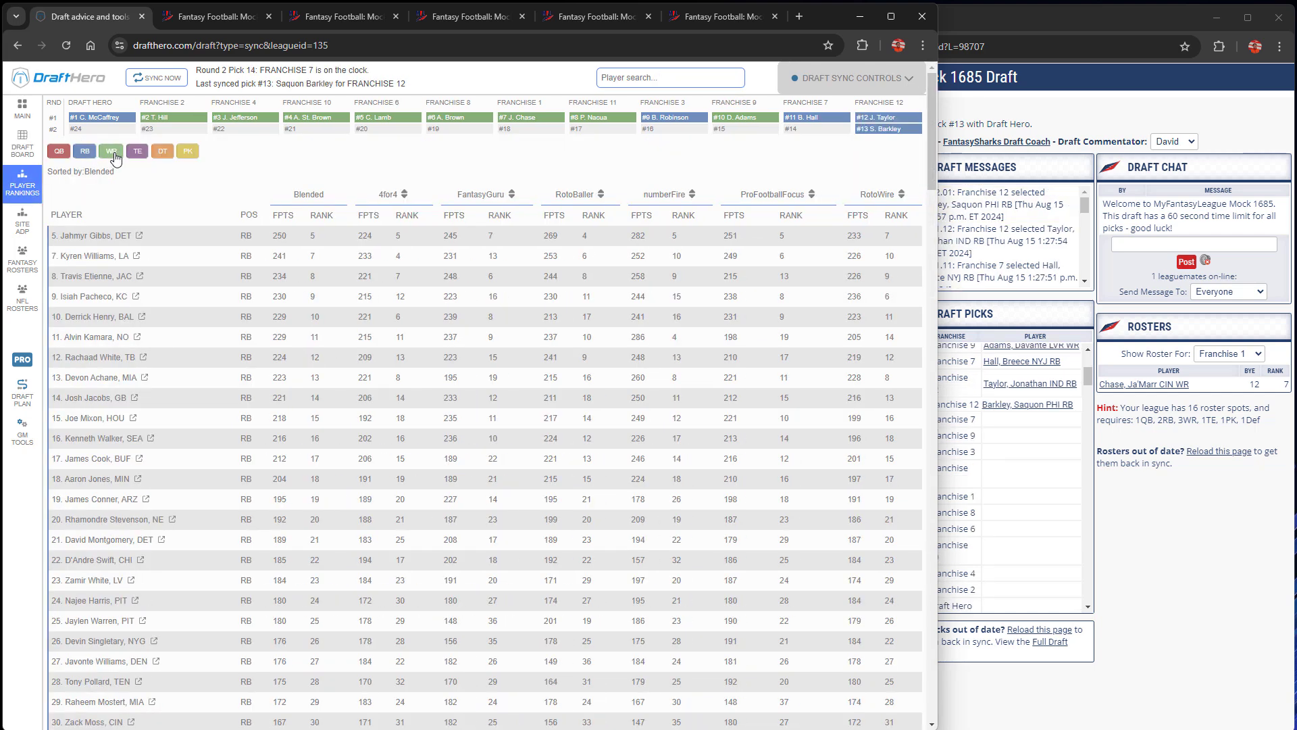
{"action": "left_click", "coordinate": [137, 151]}
{"action": "left_click", "coordinate": [85, 151]}
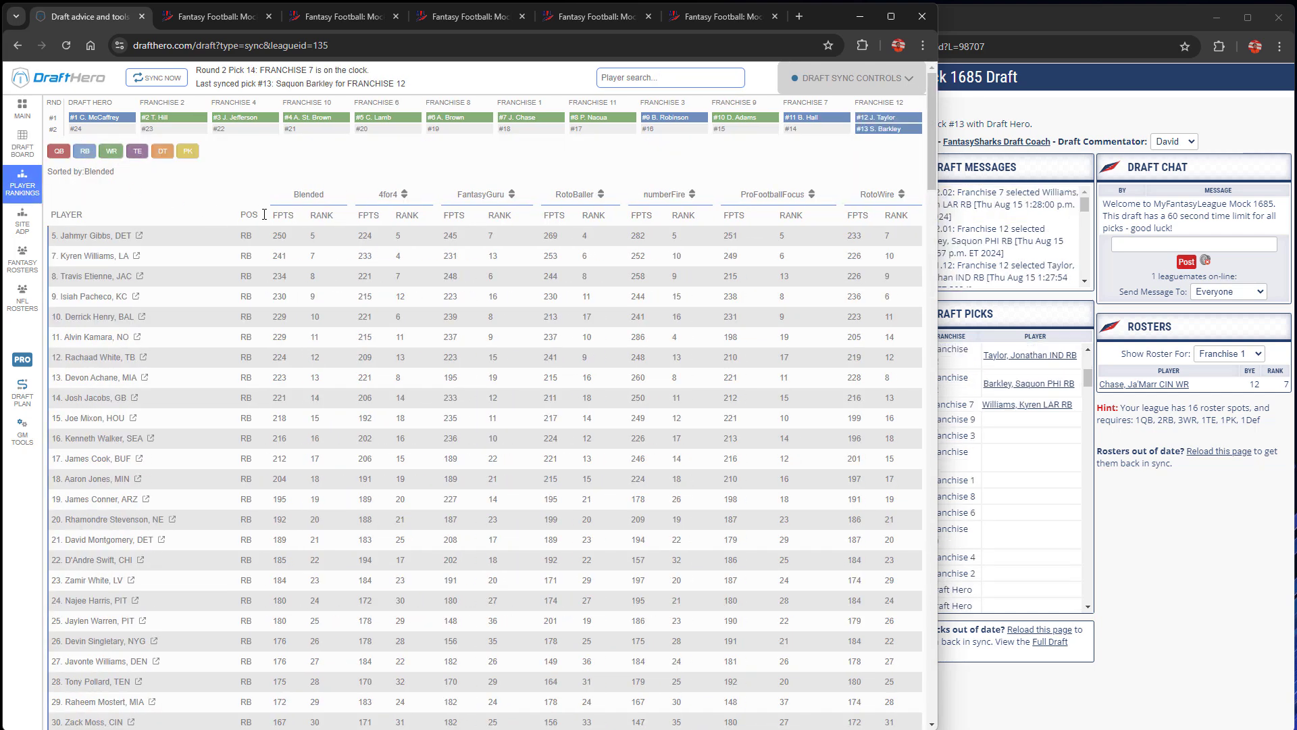
Sort RB rankings by 4for4, FantasyGuru, RotoBaller, numberFire, ProFootballFocus, RotoWire, then Blended.
{"action": "left_click", "coordinate": [404, 196]}
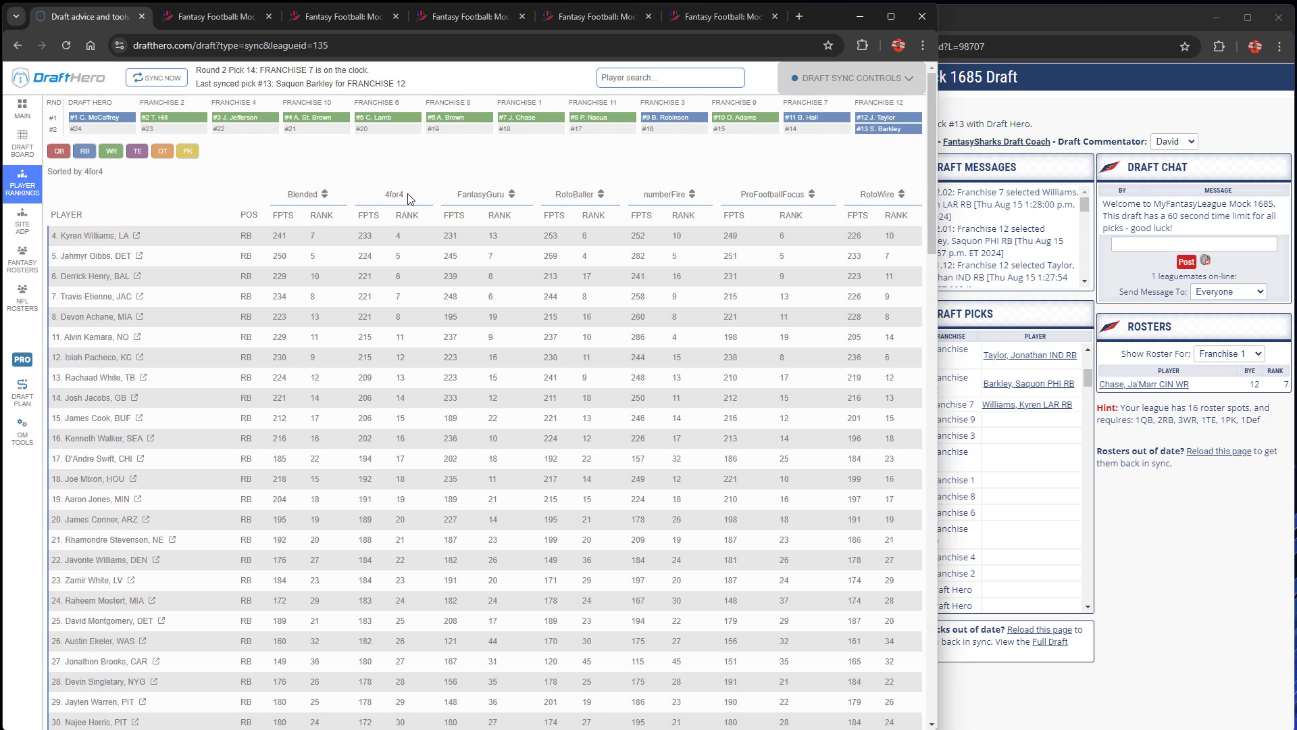
{"action": "left_click", "coordinate": [512, 195]}
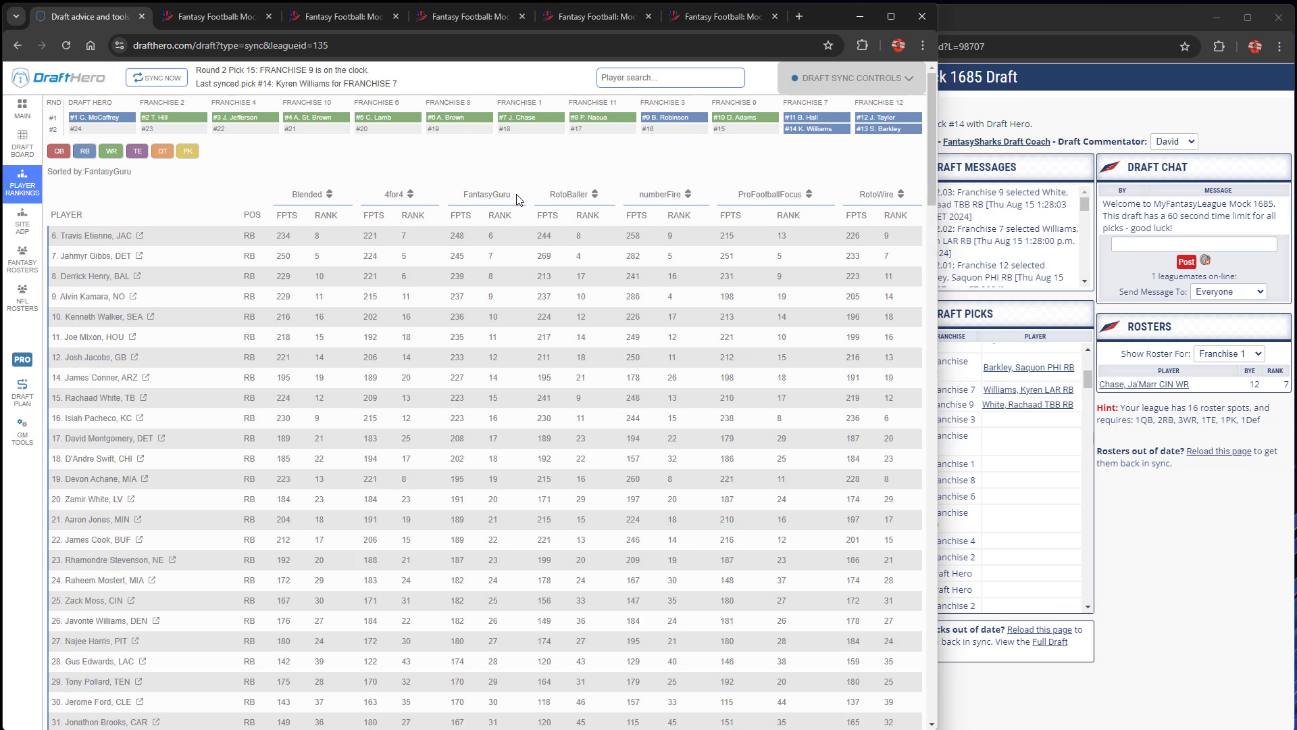
{"action": "left_click", "coordinate": [594, 196]}
{"action": "left_click", "coordinate": [687, 196]}
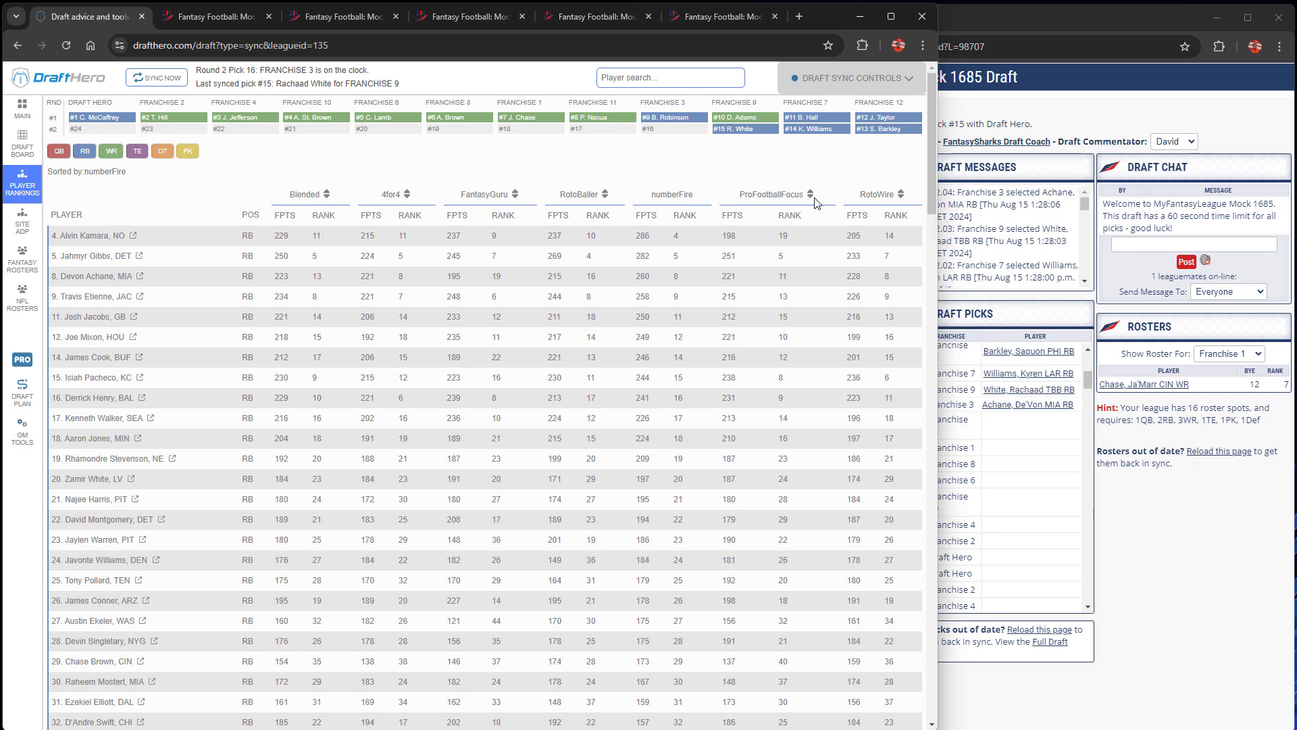
{"action": "left_click", "coordinate": [811, 195]}
{"action": "left_click", "coordinate": [902, 196]}
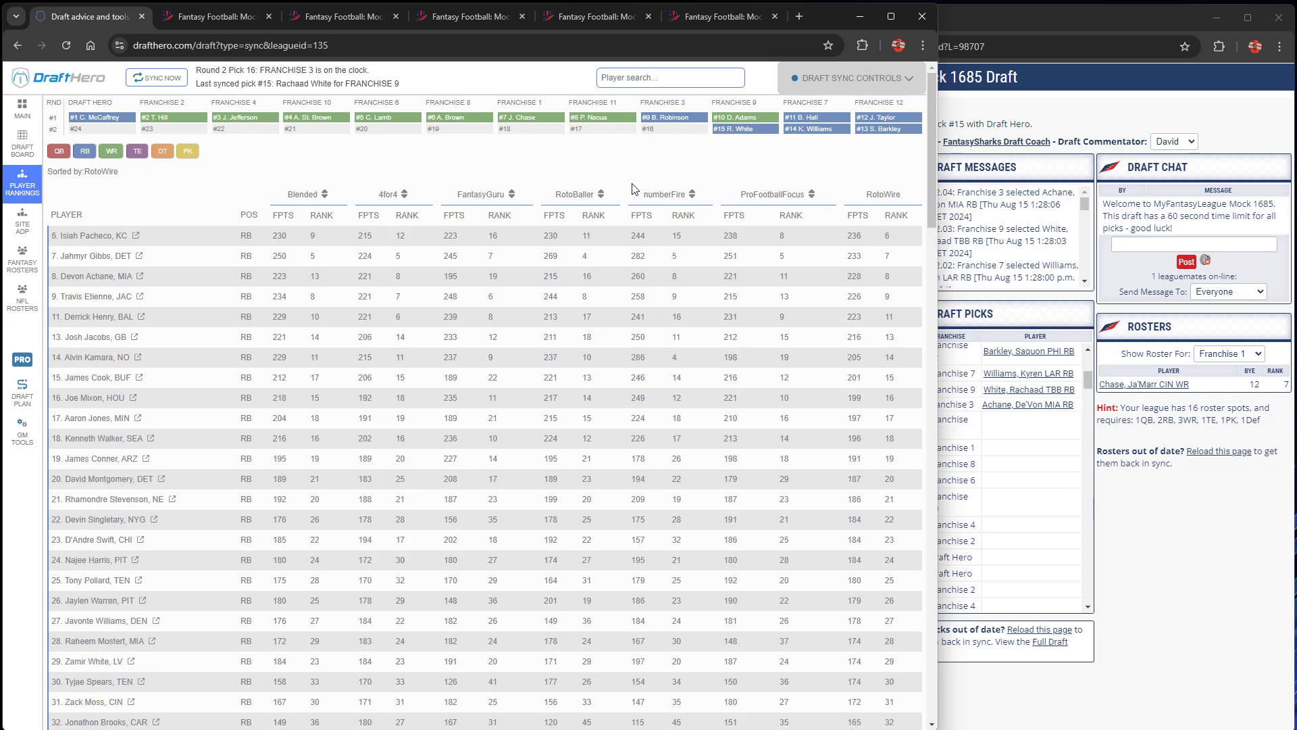
{"action": "left_click", "coordinate": [324, 196]}
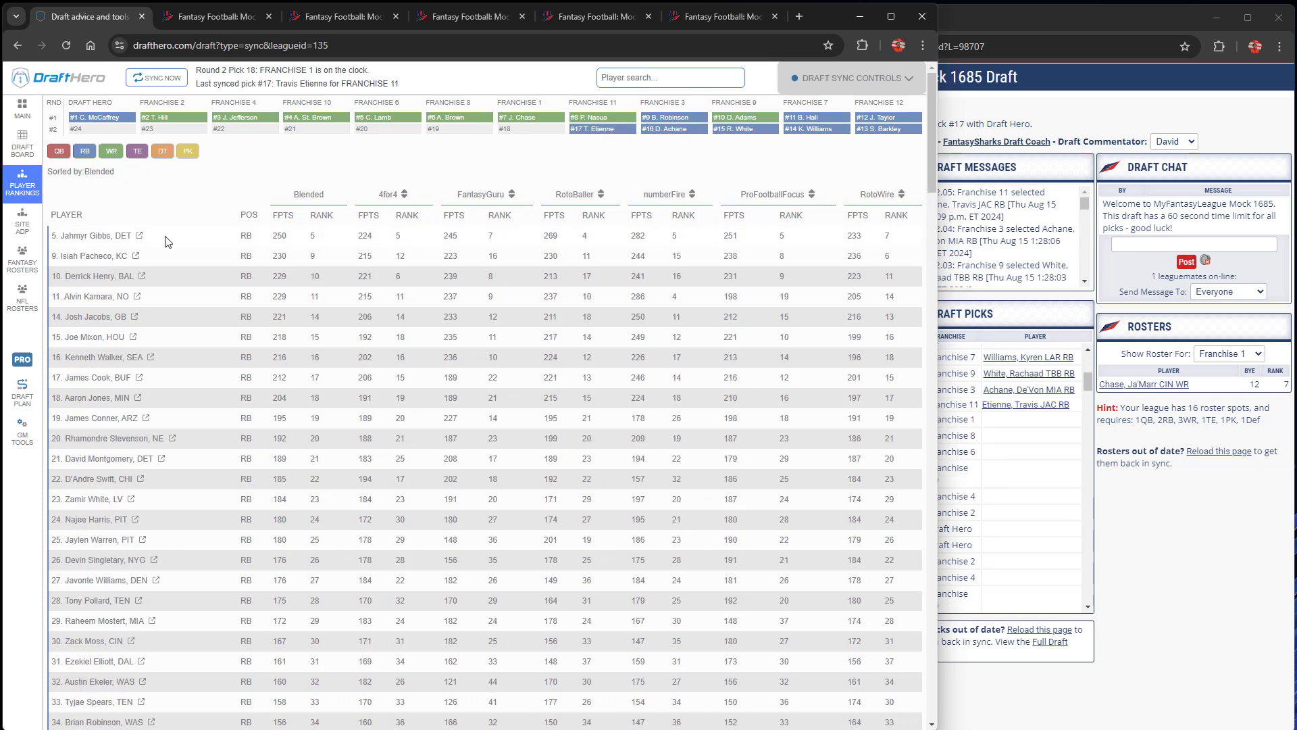
Open Site ADP and view it filtered to running backs, then wide receivers.
{"action": "left_click", "coordinate": [19, 228]}
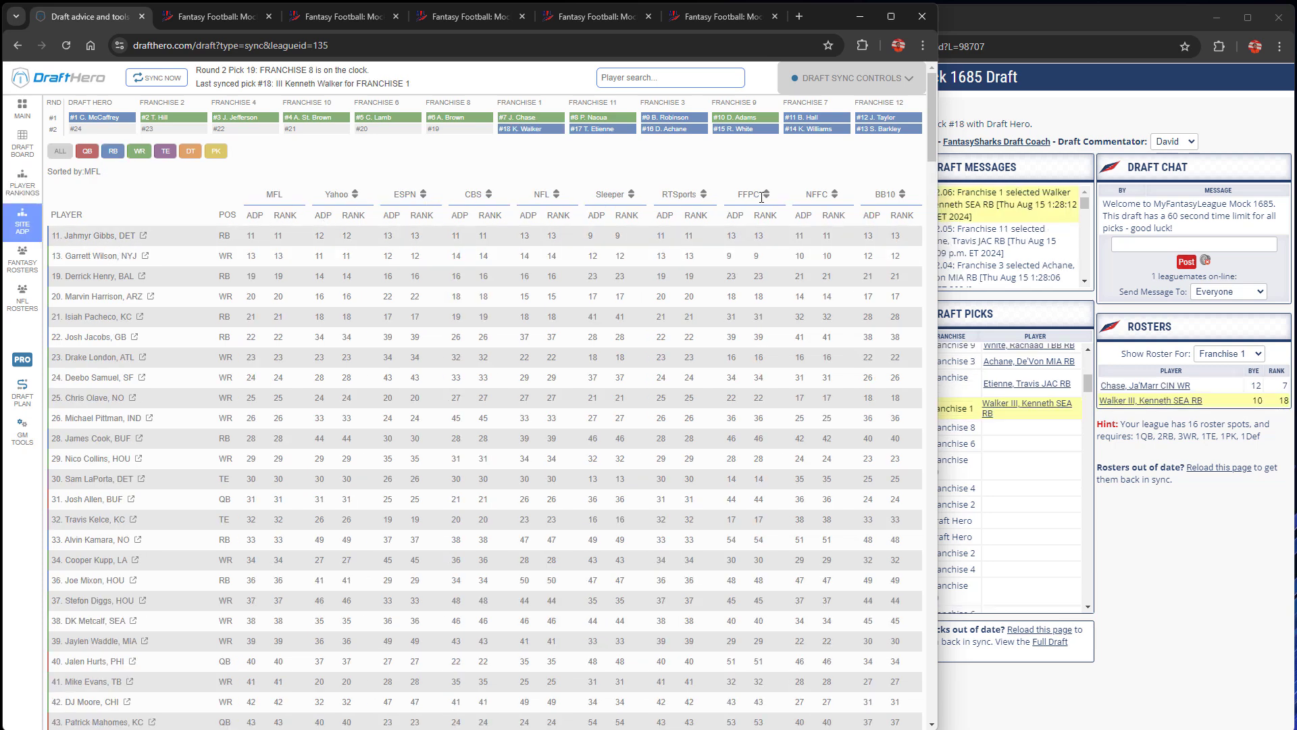
{"action": "left_click", "coordinate": [112, 153]}
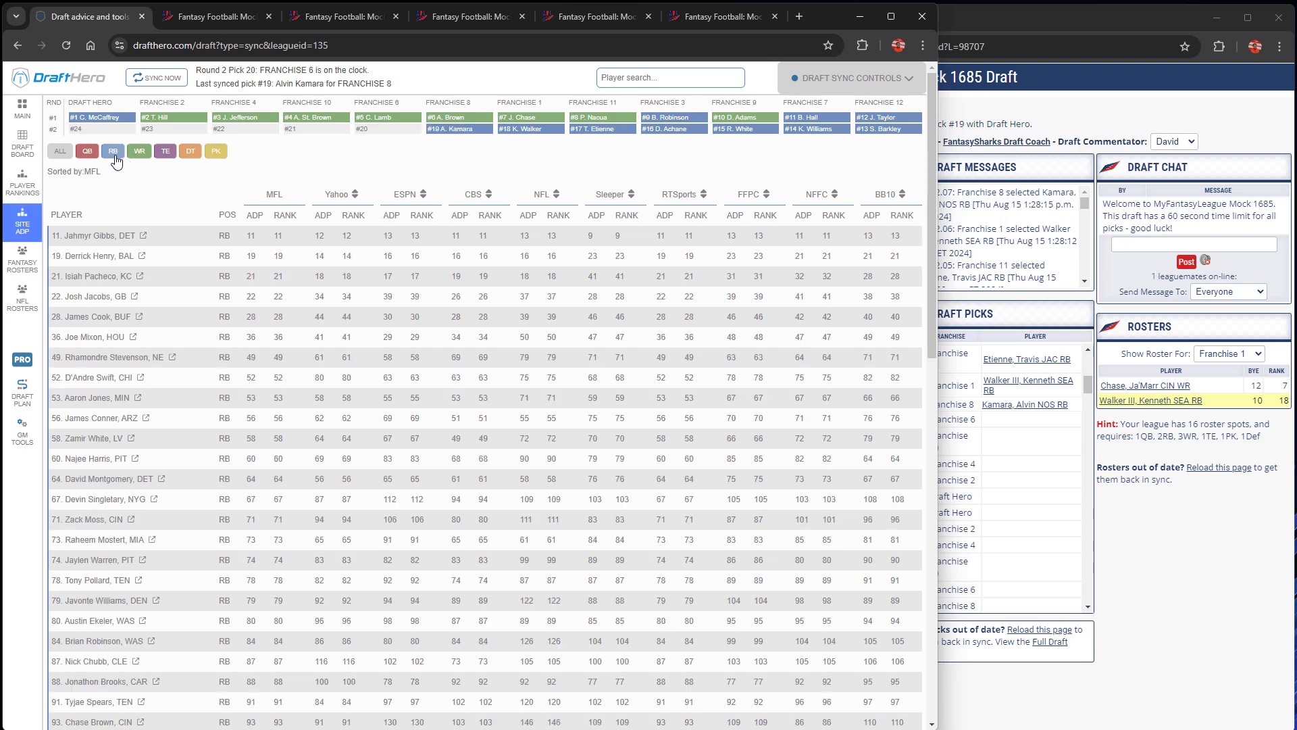
{"action": "left_click", "coordinate": [137, 152]}
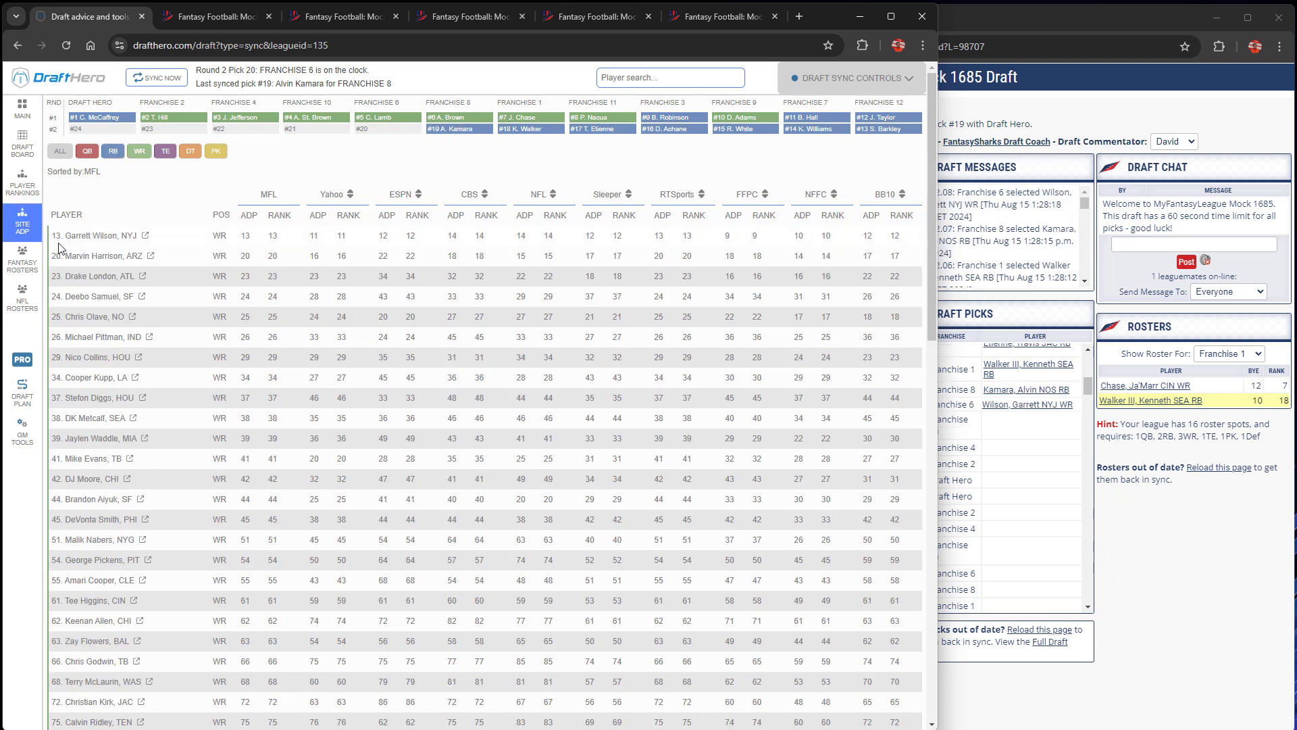
Look over Fantasy Rosters and NFL Rosters, then open the Draft Plan.
{"action": "left_click", "coordinate": [27, 264]}
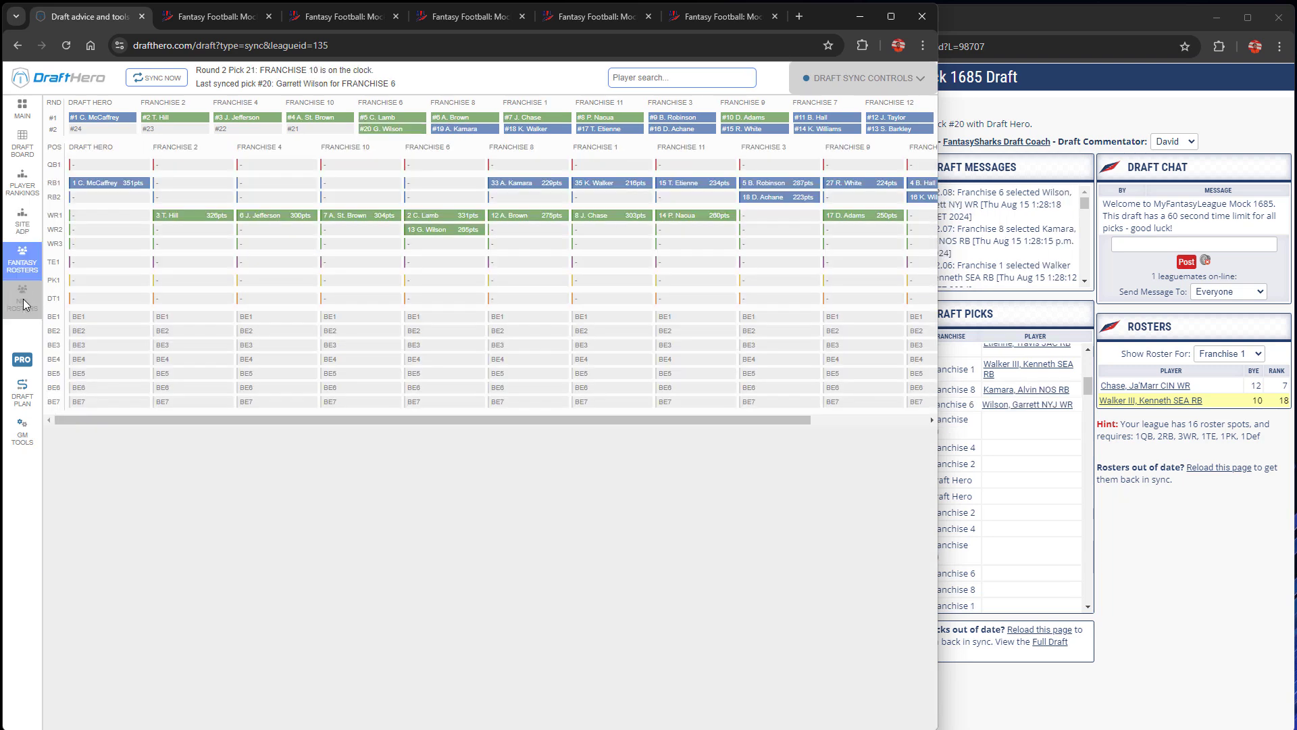
{"action": "left_click", "coordinate": [24, 306]}
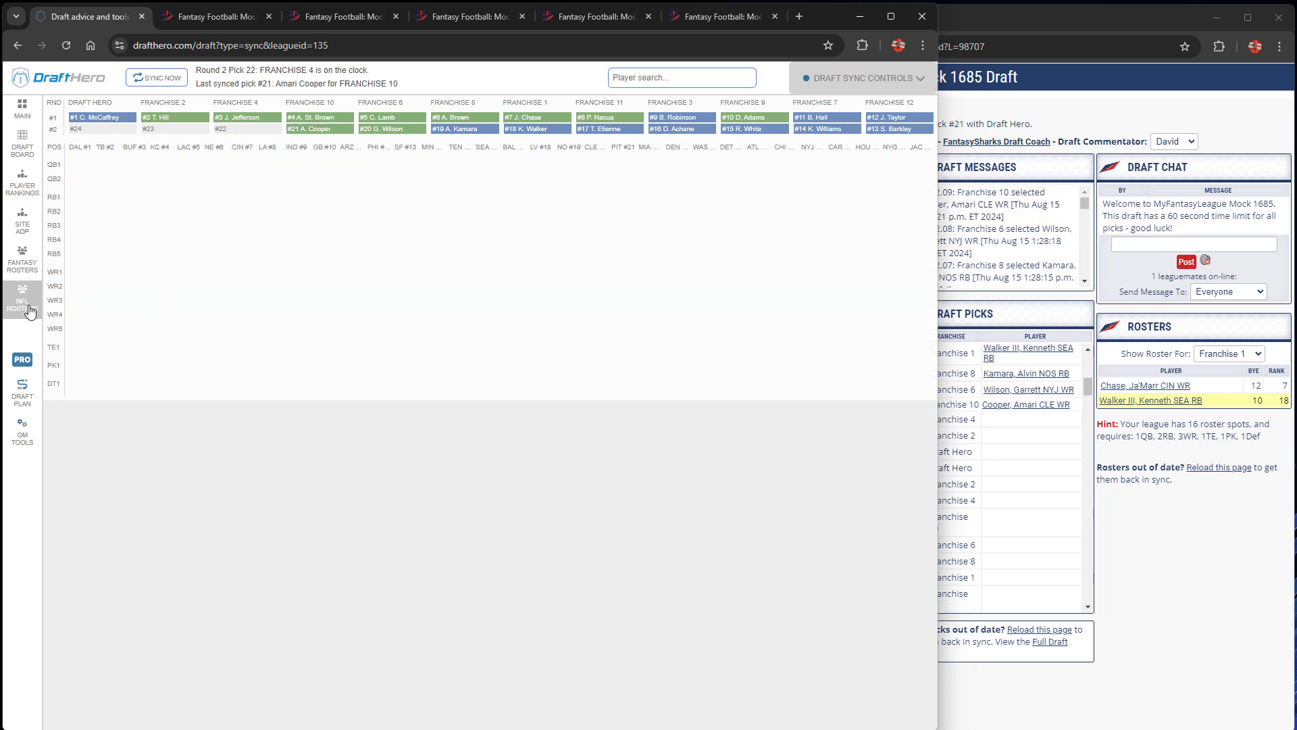
{"action": "left_click", "coordinate": [21, 395]}
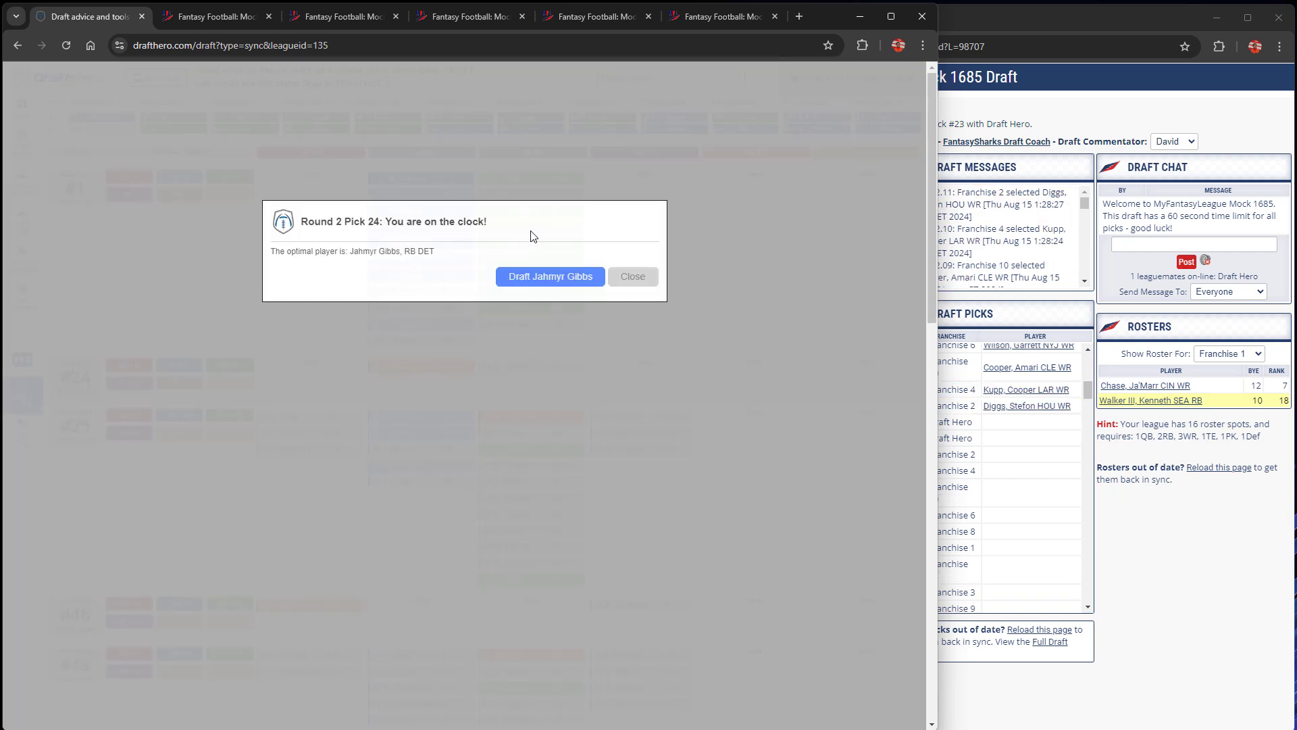
Dismiss the on-the-clock alert, turn off Round 2 'RB +46', and return to MAIN.
{"action": "left_click", "coordinate": [642, 278]}
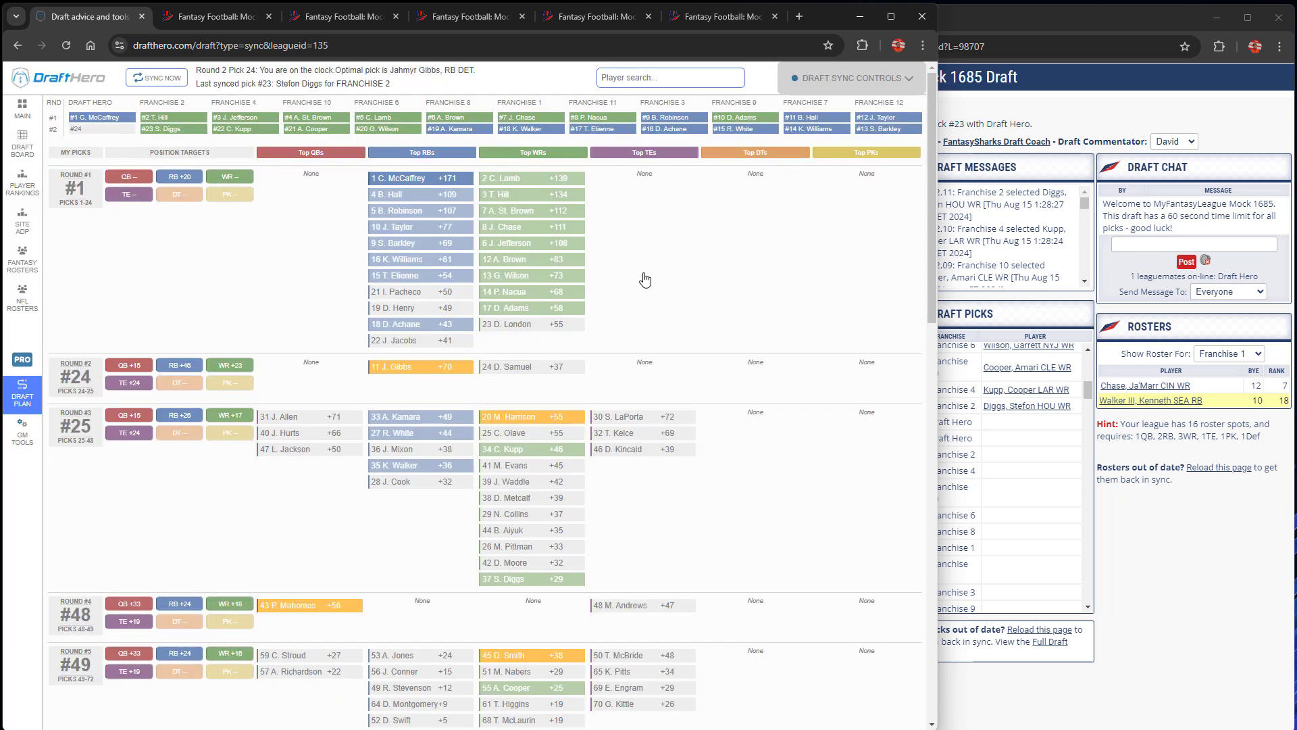
{"action": "left_click", "coordinate": [170, 368]}
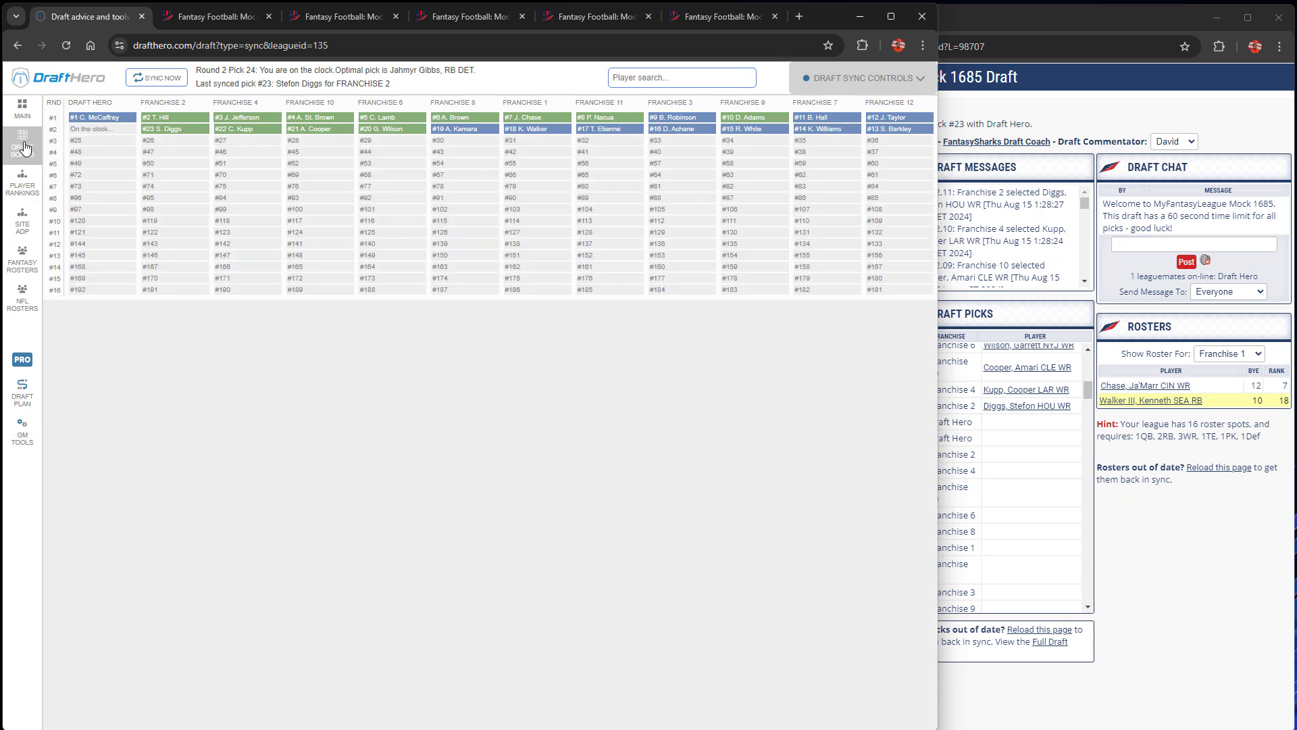
{"action": "left_click", "coordinate": [22, 149]}
{"action": "left_click", "coordinate": [20, 124]}
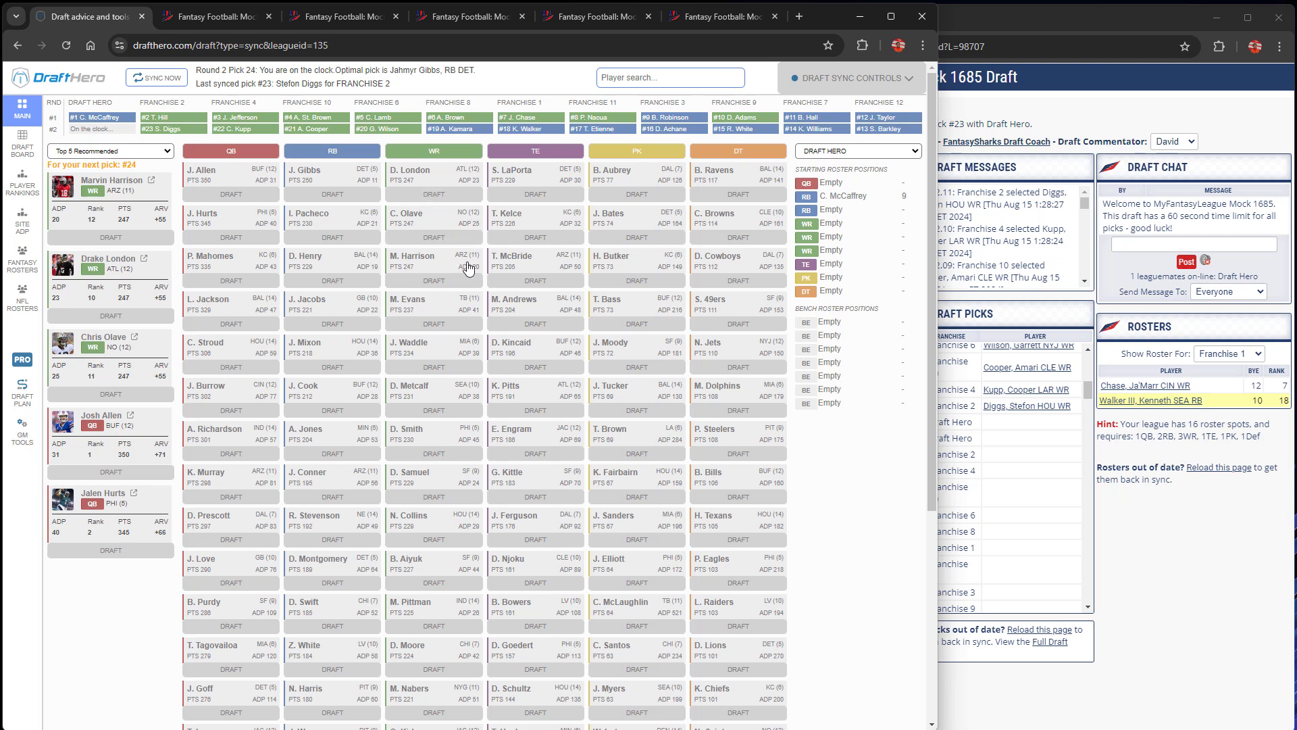
Draft Marvin Harrison Jr. with the 2.12 pick in the MFL draft room, then return to Draft Hero.
{"action": "left_click_drag", "start_coordinate": [1112, 479], "coordinate": [1119, 479]}
{"action": "left_click", "coordinate": [717, 354]}
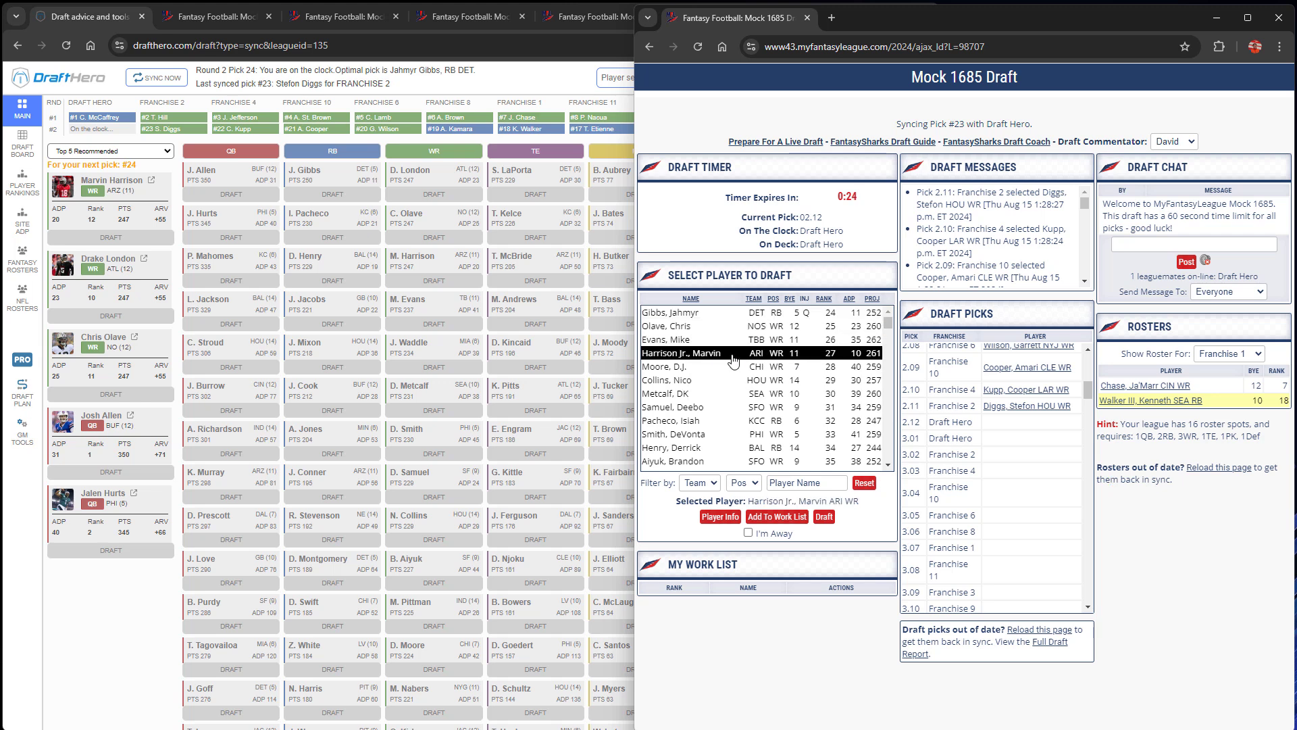
{"action": "left_click", "coordinate": [825, 517]}
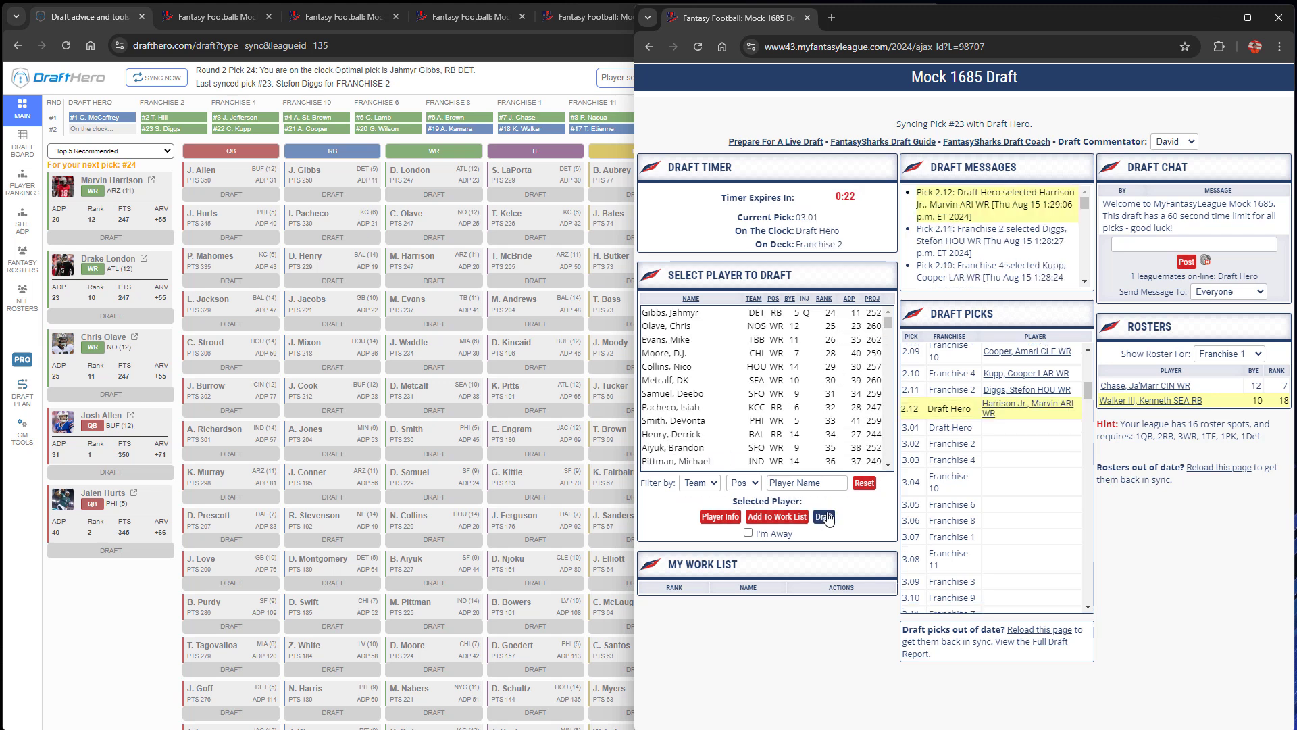
{"action": "left_click", "coordinate": [539, 88]}
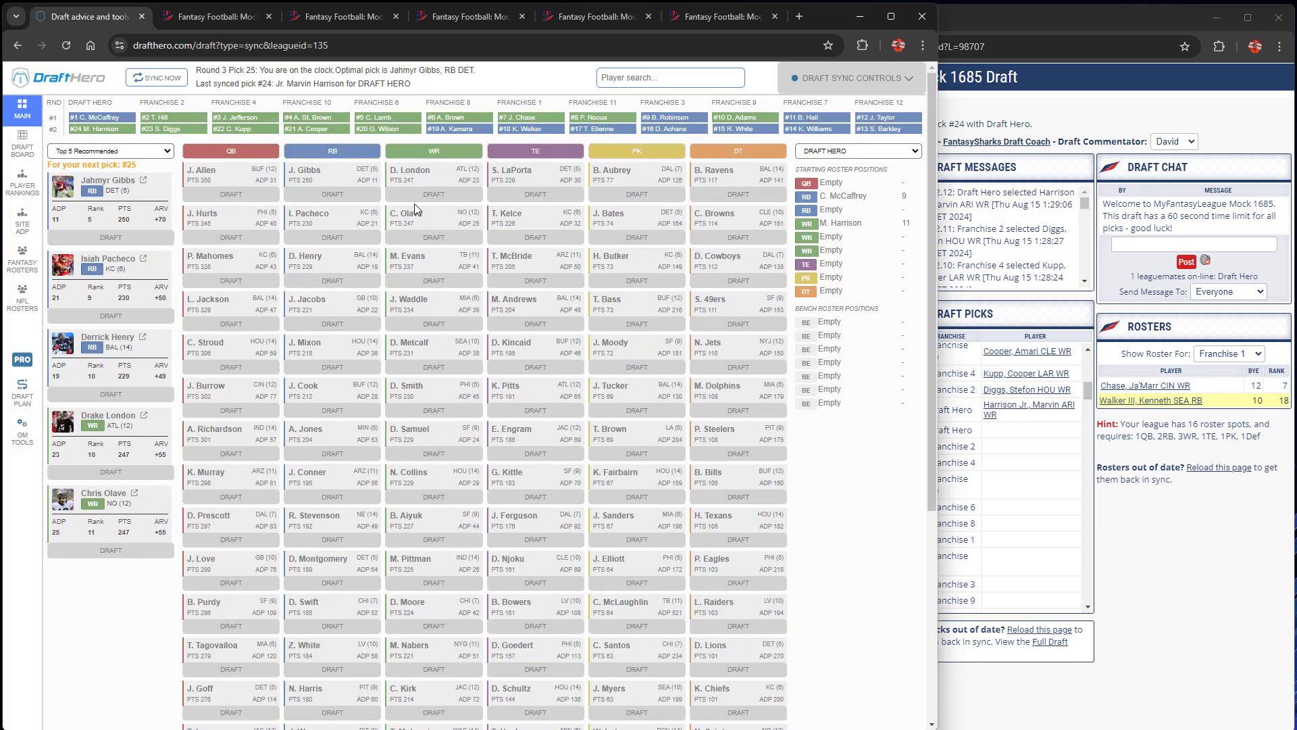
From the draft plan, open Jahmyr Gibbs's (+70) profile, look it over, and close it.
{"action": "left_click", "coordinate": [38, 400]}
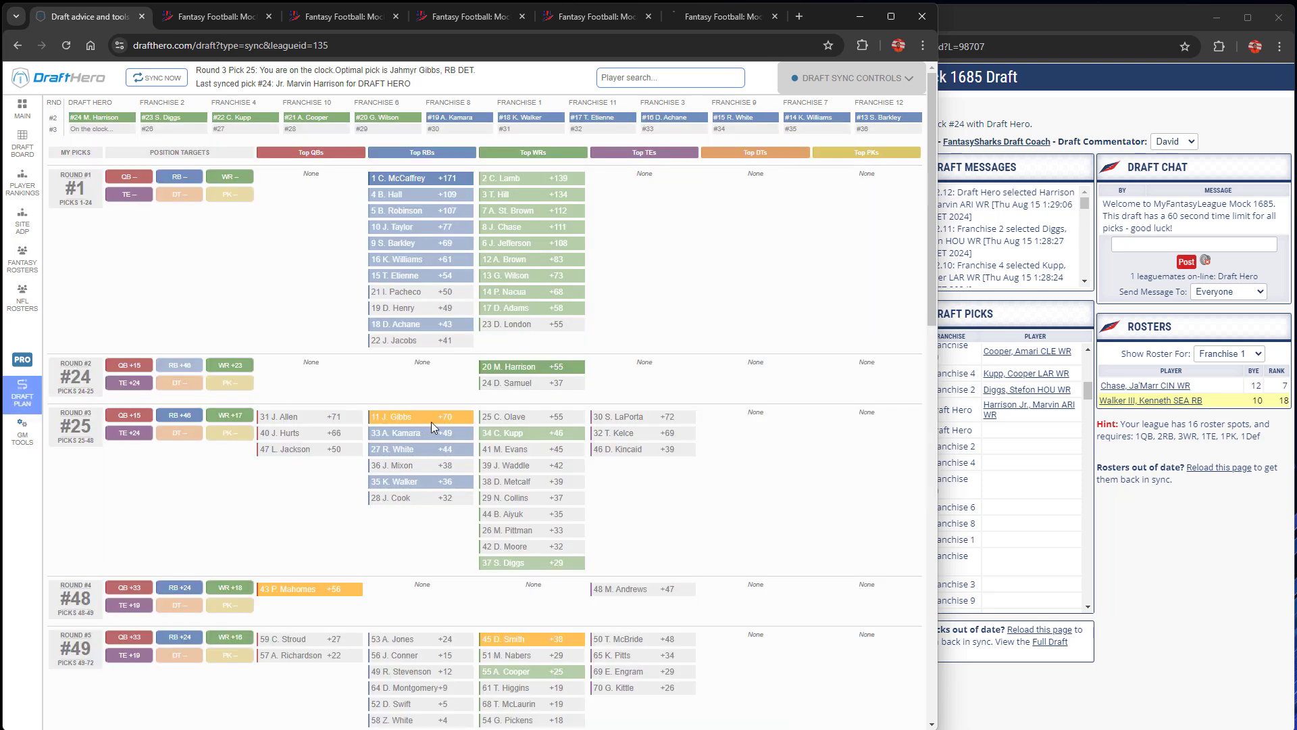
{"action": "double_click", "coordinate": [446, 418]}
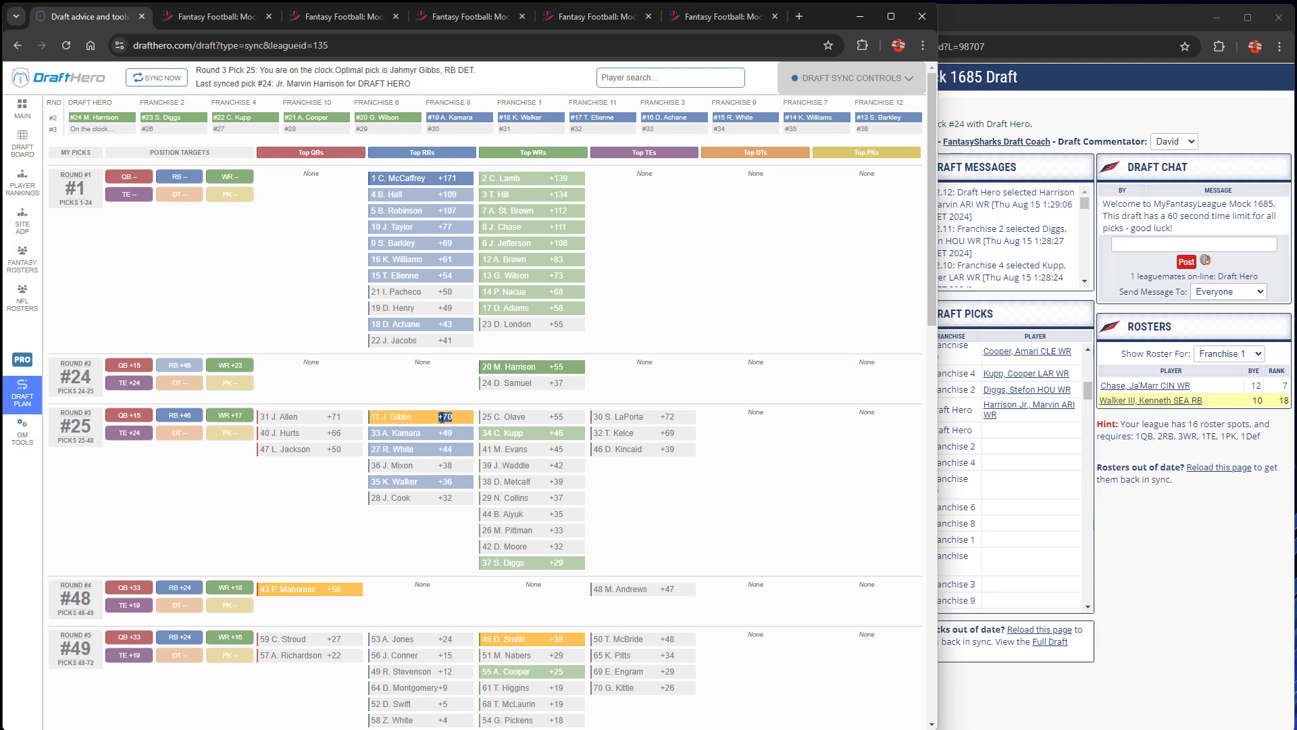
{"action": "left_click", "coordinate": [443, 418]}
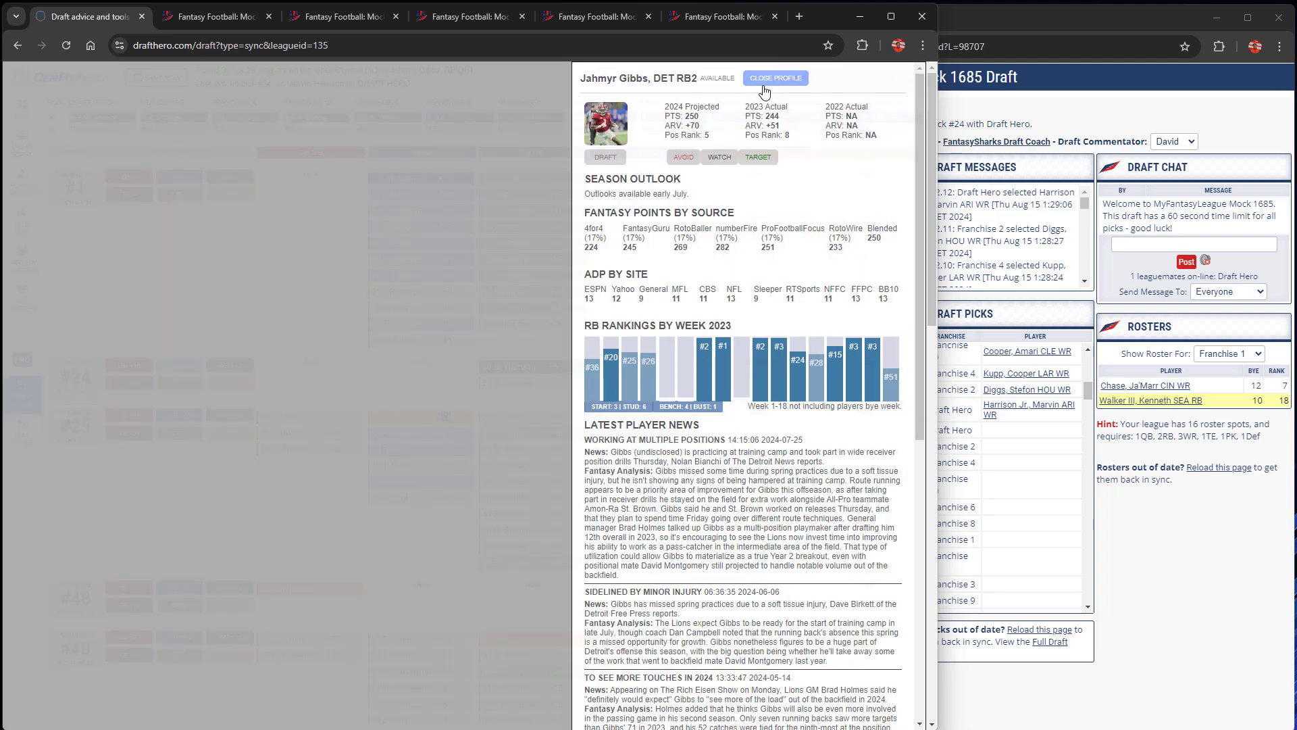
{"action": "scroll", "coordinate": [754, 336], "scroll_direction": "down", "scroll_amount": 6}
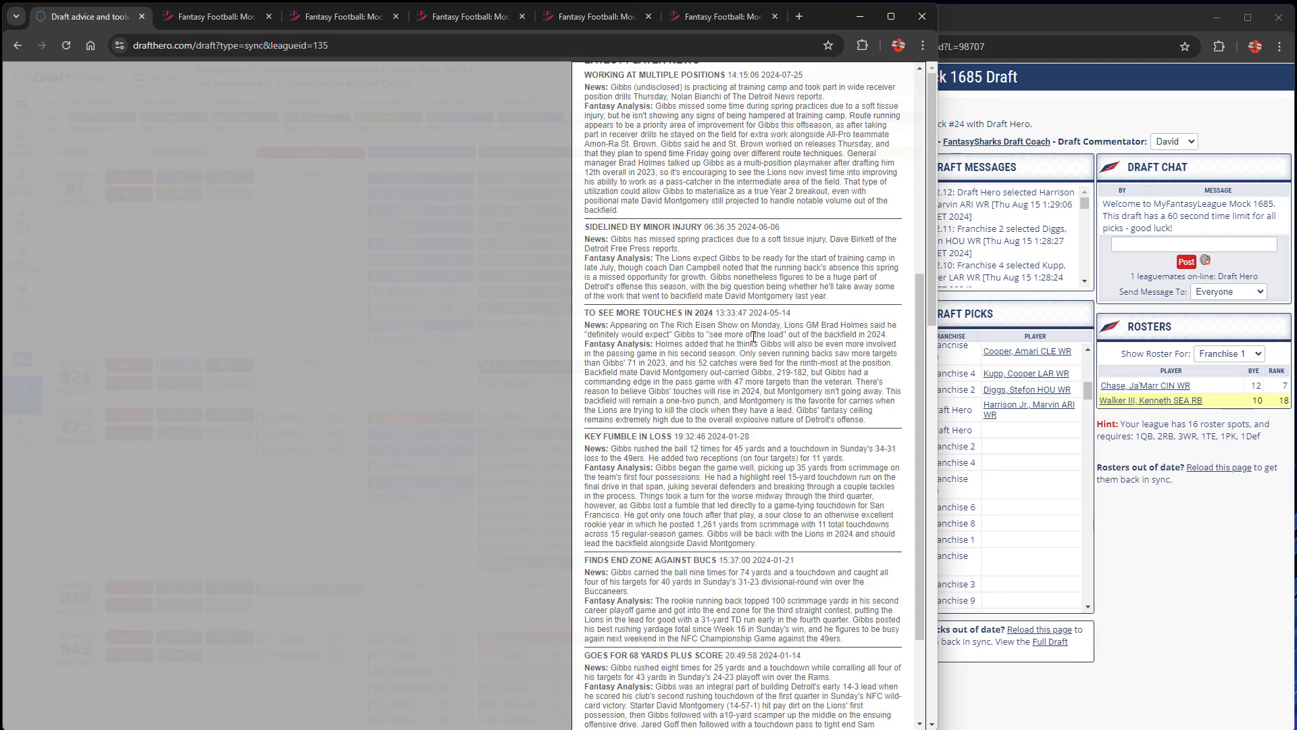
{"action": "scroll", "coordinate": [753, 336], "scroll_direction": "up", "scroll_amount": 6}
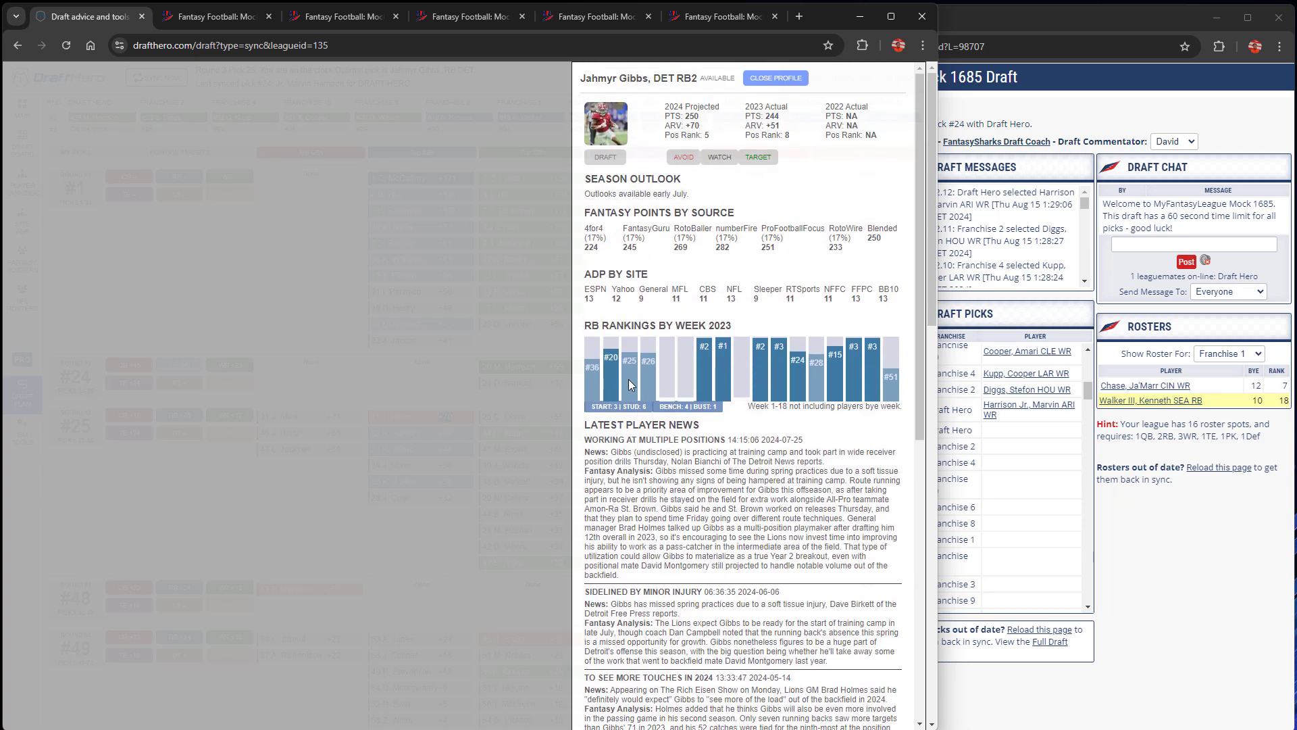
{"action": "left_click", "coordinate": [797, 89]}
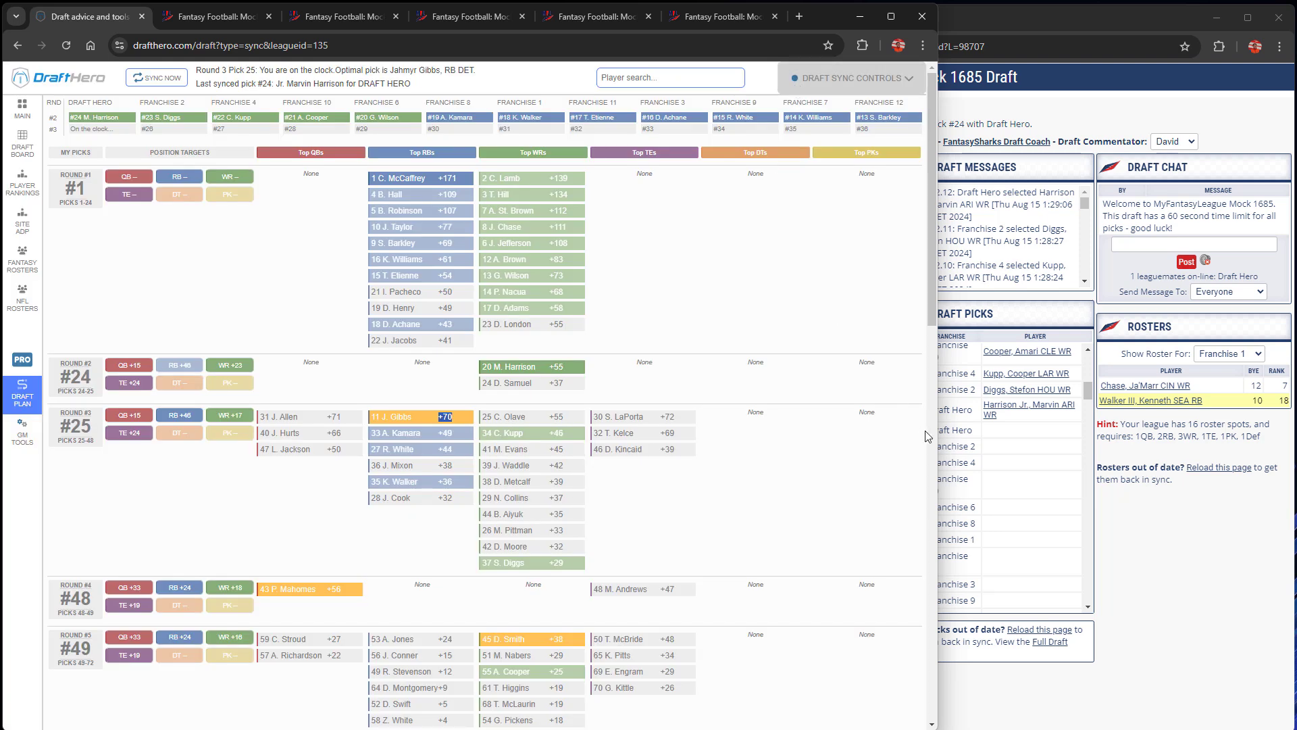
Sort Draft Hero's suggestions by Average Draft Position (ADP), then draft Jahmyr Gibbs at 3.01 in MFL.
{"action": "left_click", "coordinate": [1121, 545]}
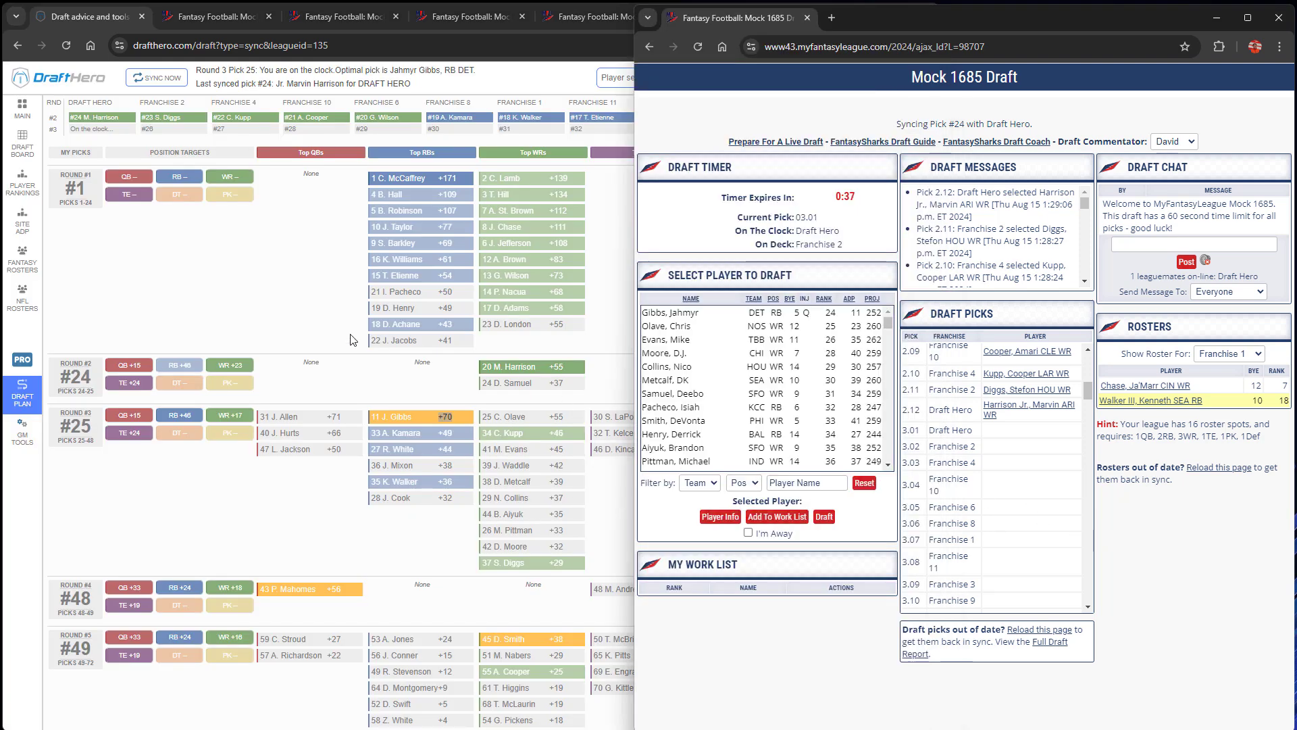
{"action": "left_click", "coordinate": [284, 313]}
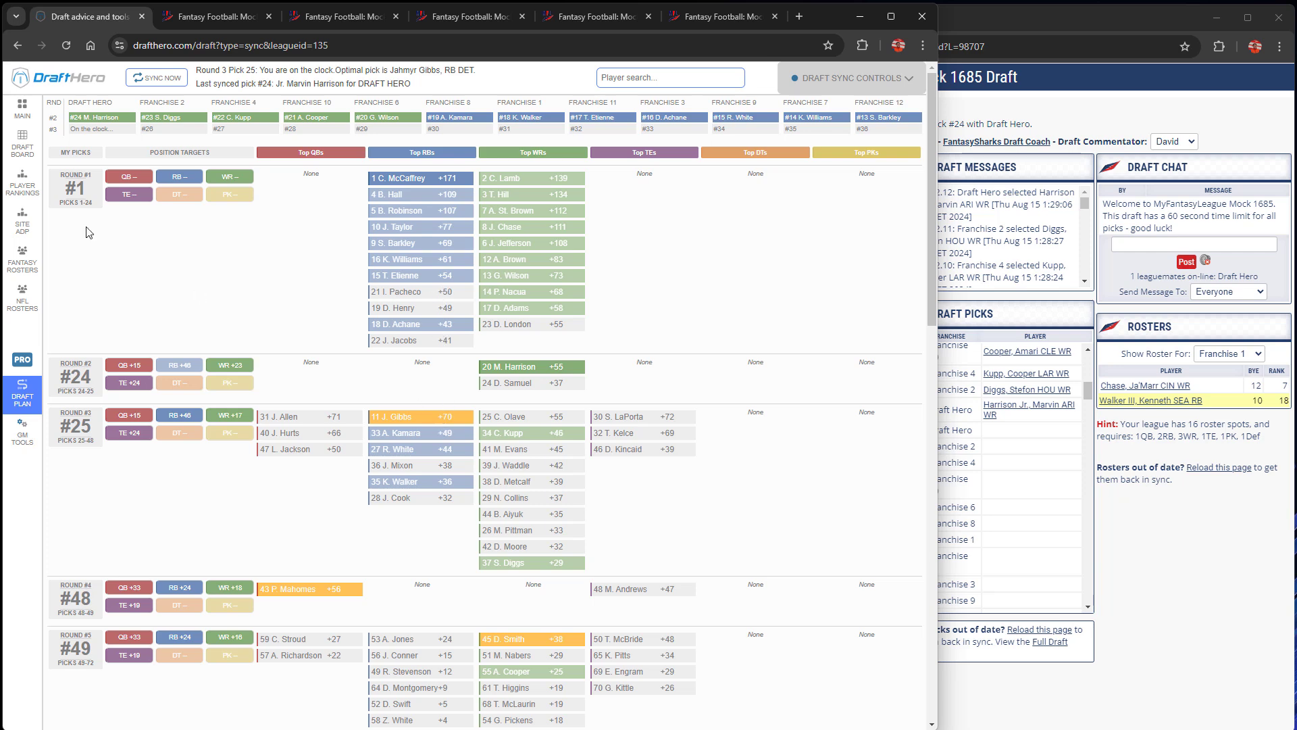
{"action": "left_click", "coordinate": [22, 109]}
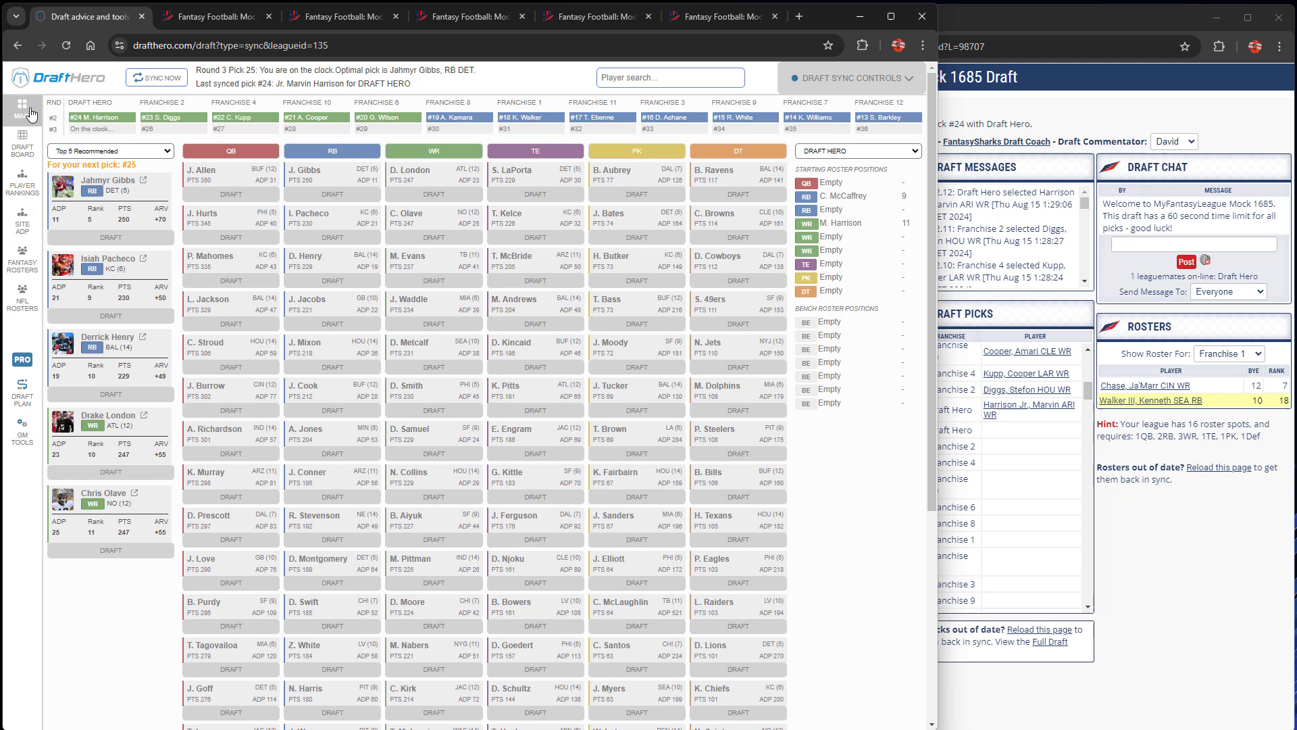
{"action": "left_click", "coordinate": [135, 152]}
{"action": "left_click", "coordinate": [137, 173]}
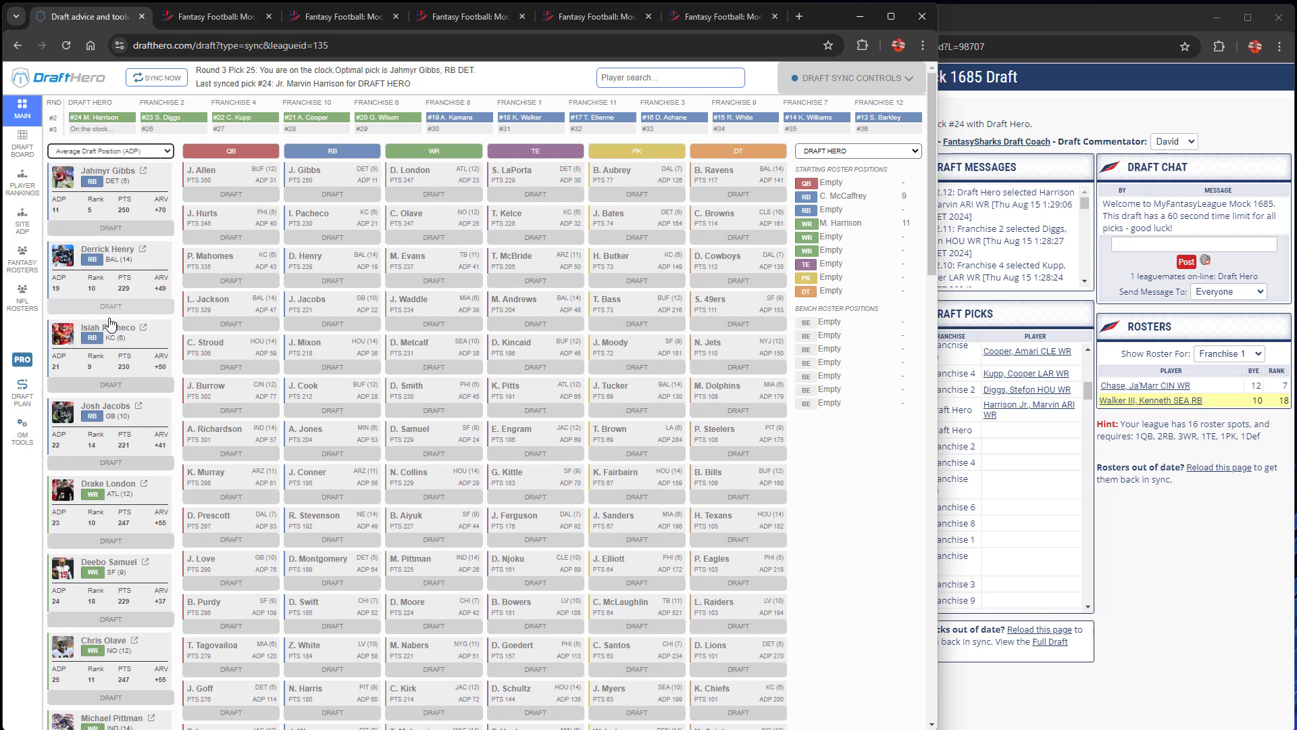
{"action": "left_click", "coordinate": [1165, 557]}
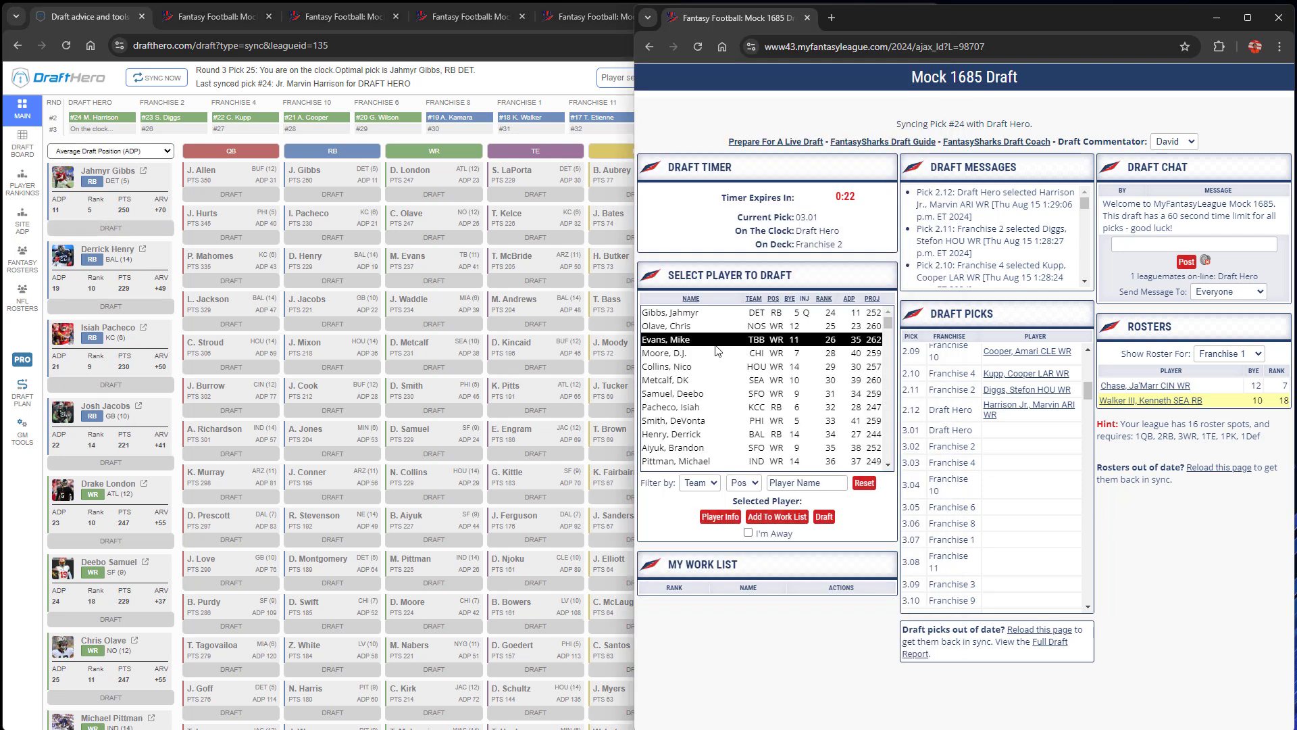
{"action": "left_click", "coordinate": [824, 517]}
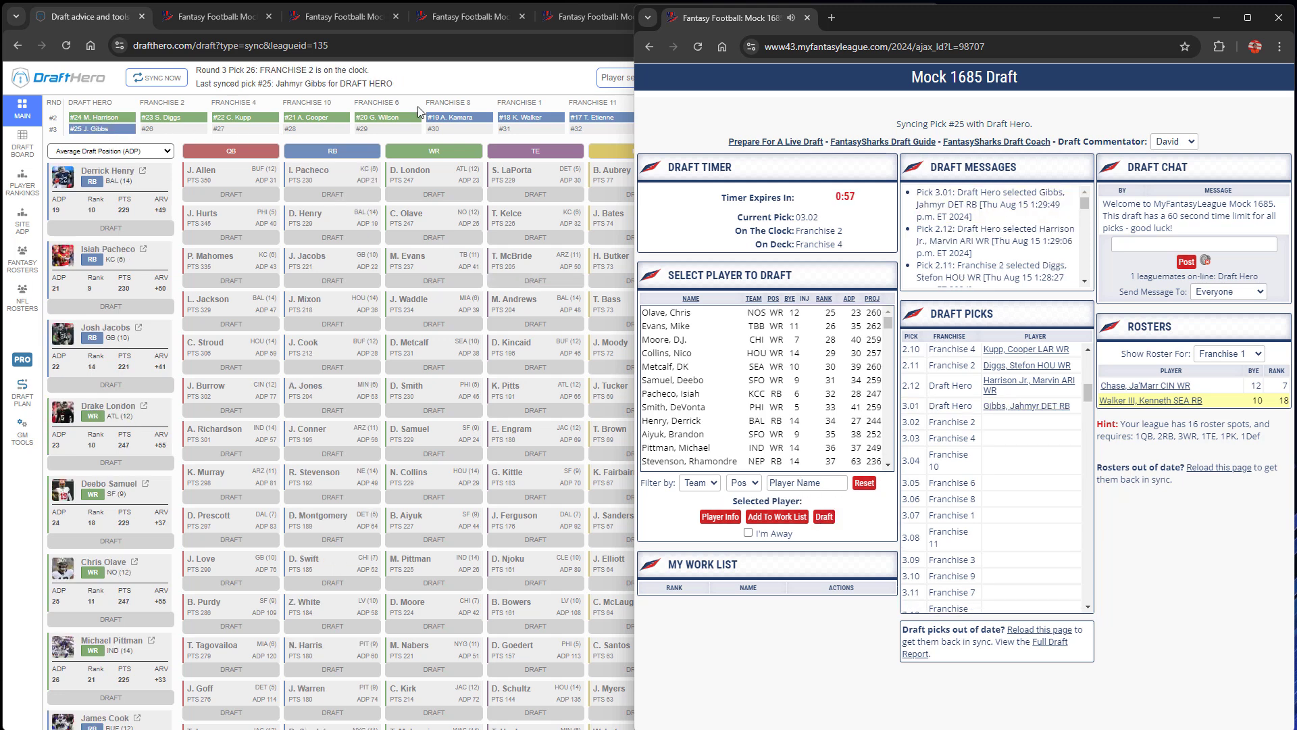
Bring Draft Hero forward and browse its round-by-round draft plan.
{"action": "left_click", "coordinate": [471, 88]}
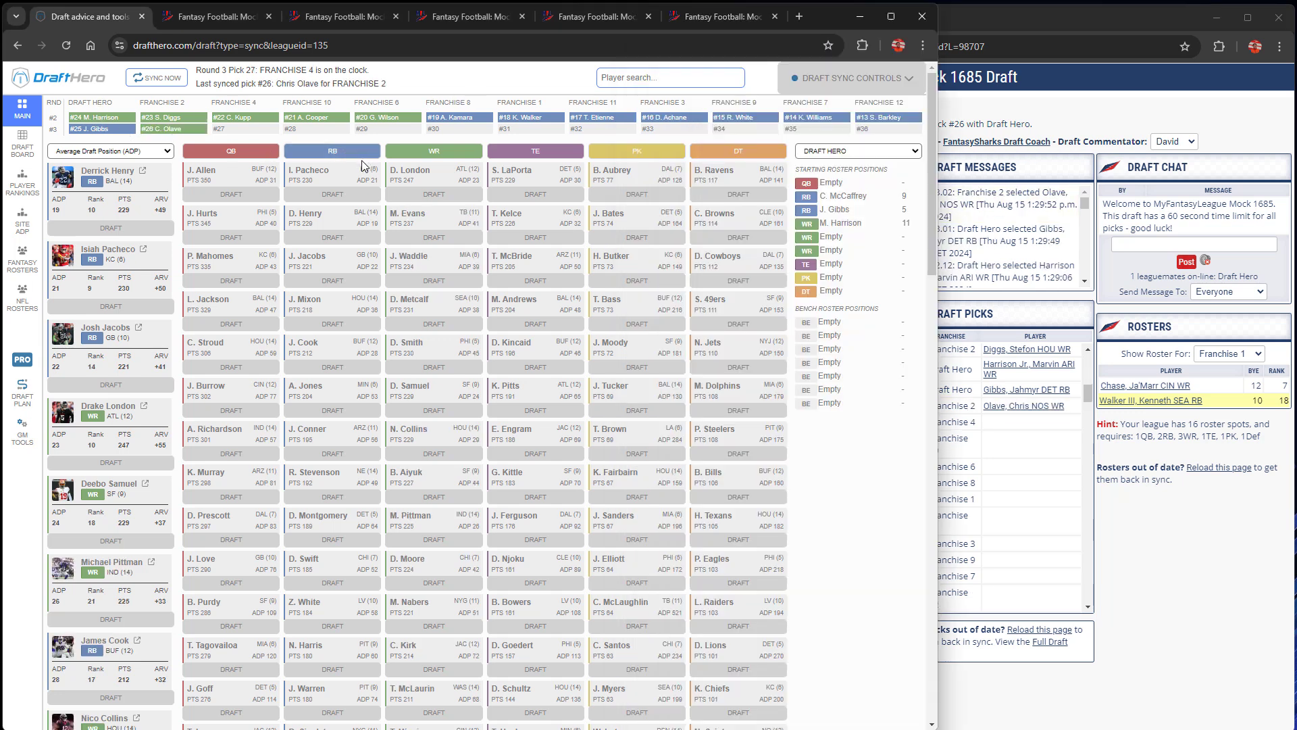
{"action": "left_click", "coordinate": [24, 400]}
{"action": "scroll", "coordinate": [298, 408], "scroll_direction": "down", "scroll_amount": 1}
{"action": "scroll", "coordinate": [298, 408], "scroll_direction": "down", "scroll_amount": 6}
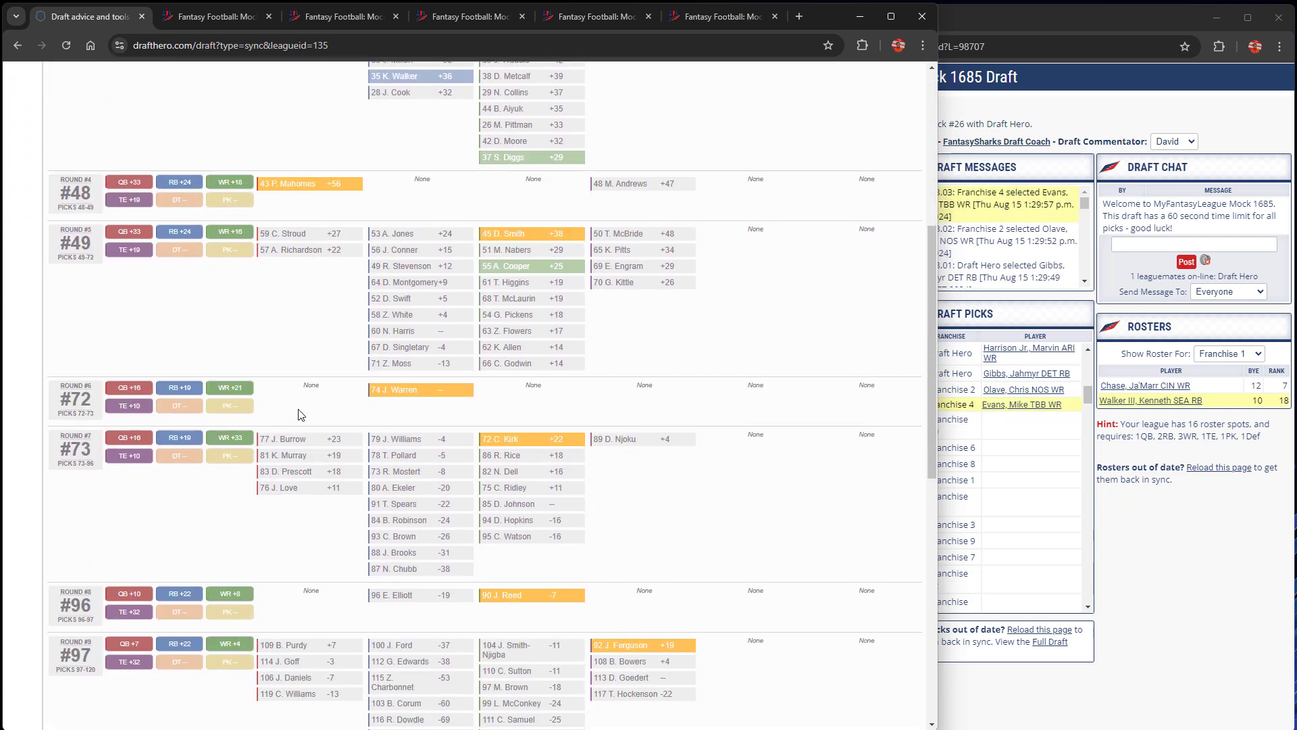
{"action": "scroll", "coordinate": [302, 414], "scroll_direction": "up", "scroll_amount": 3}
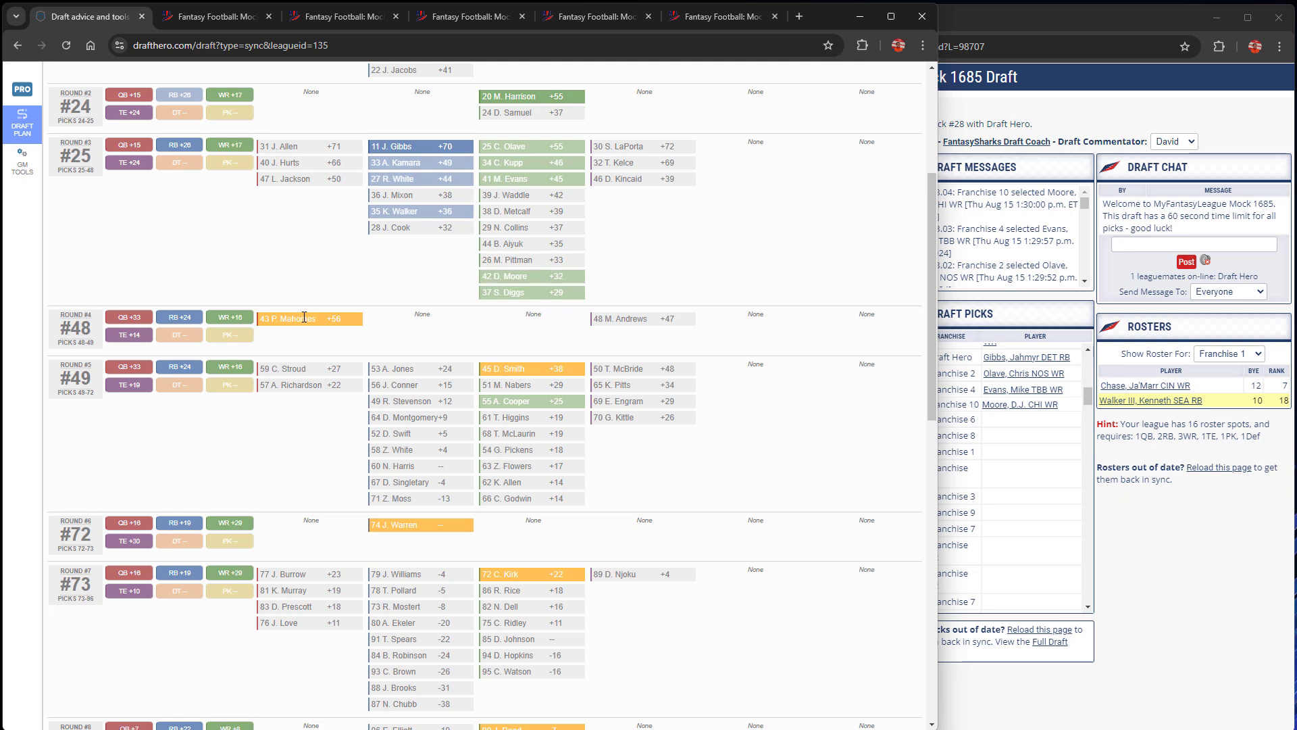
{"action": "left_click", "coordinate": [304, 318]}
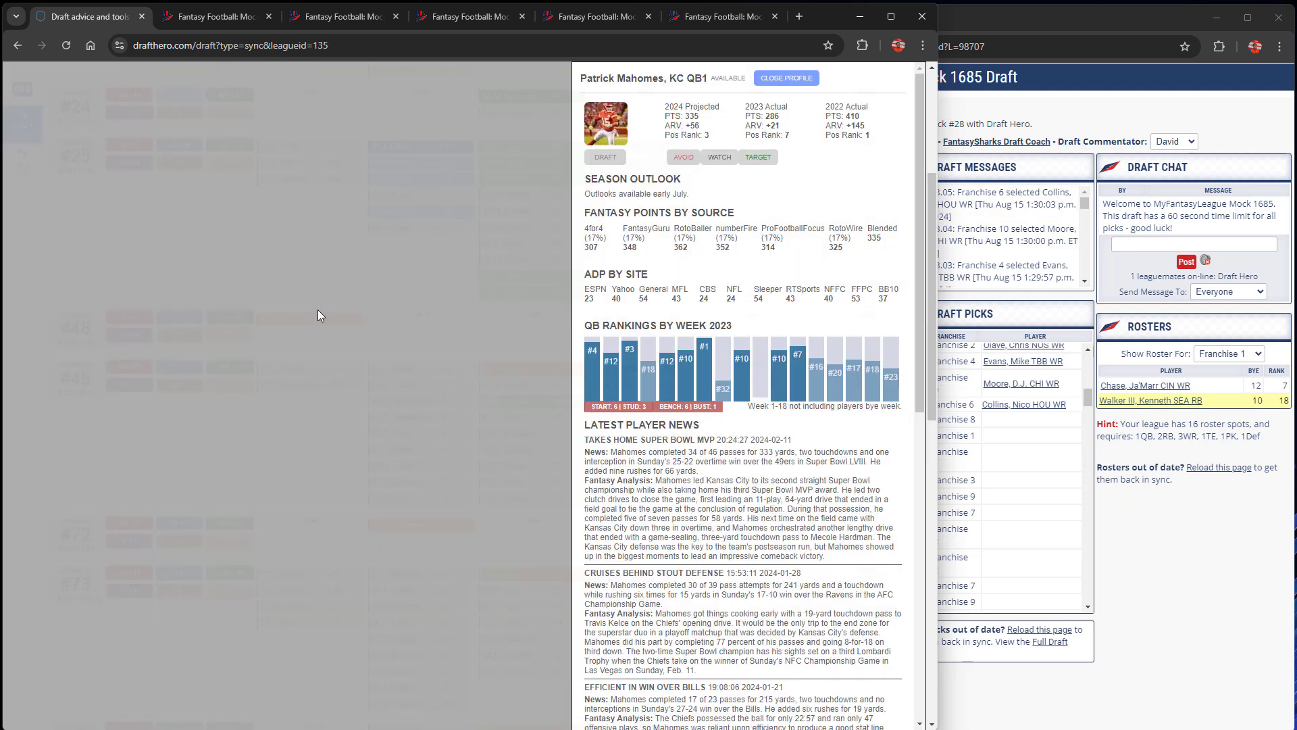
{"action": "left_click", "coordinate": [676, 157]}
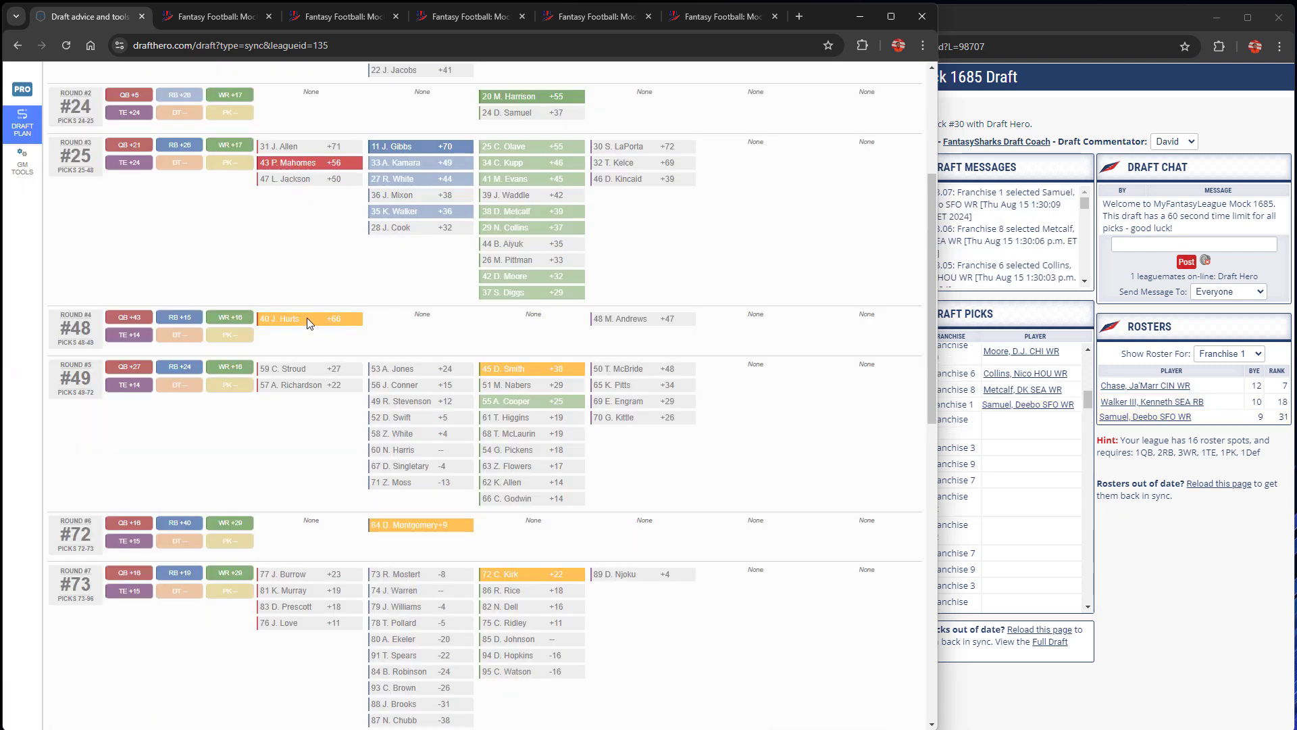
{"action": "scroll", "coordinate": [309, 351], "scroll_direction": "up", "scroll_amount": 1}
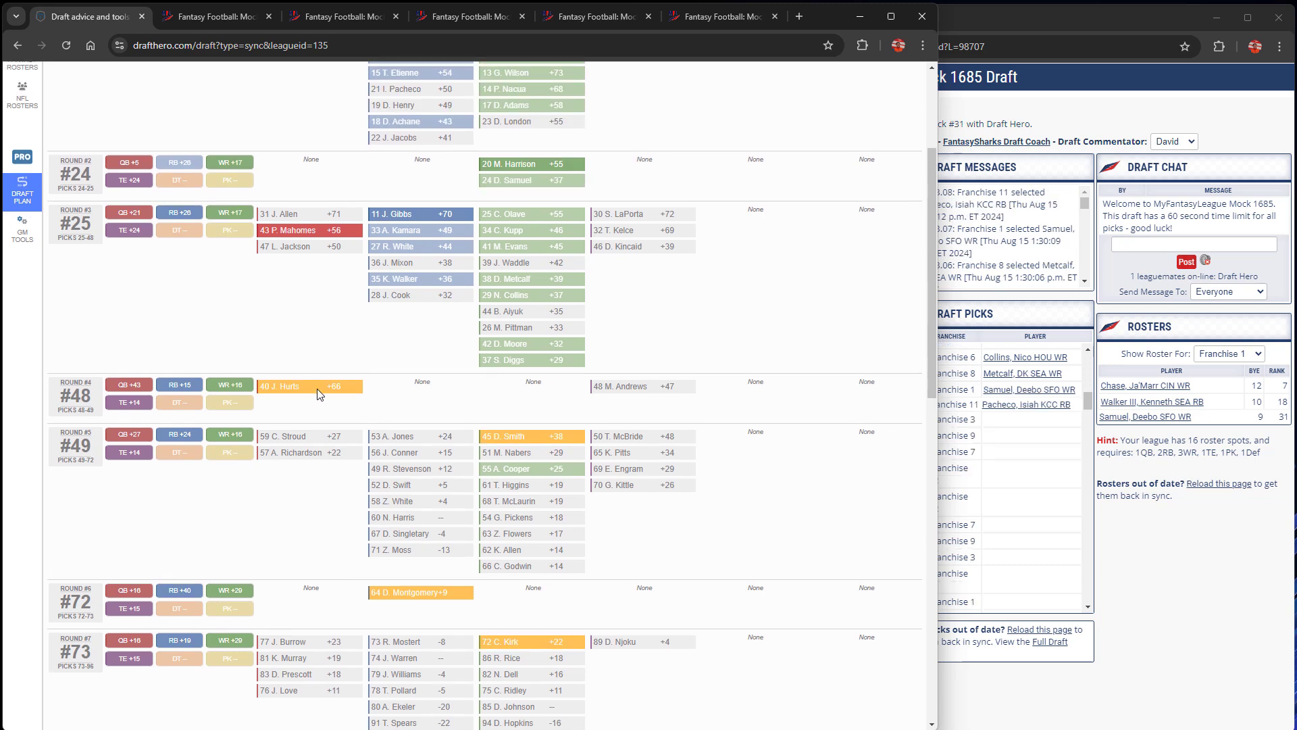
{"action": "scroll", "coordinate": [317, 394], "scroll_direction": "up", "scroll_amount": 1}
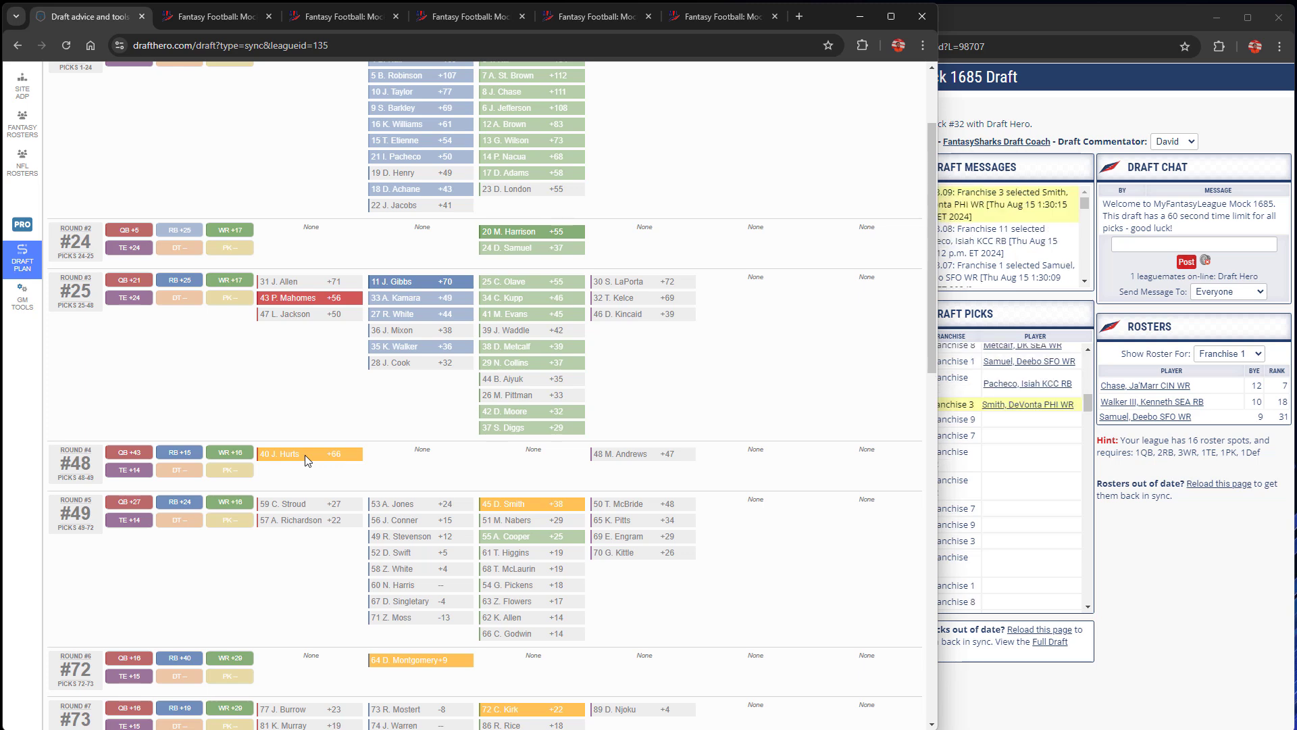
{"action": "scroll", "coordinate": [301, 455], "scroll_direction": "up", "scroll_amount": 2}
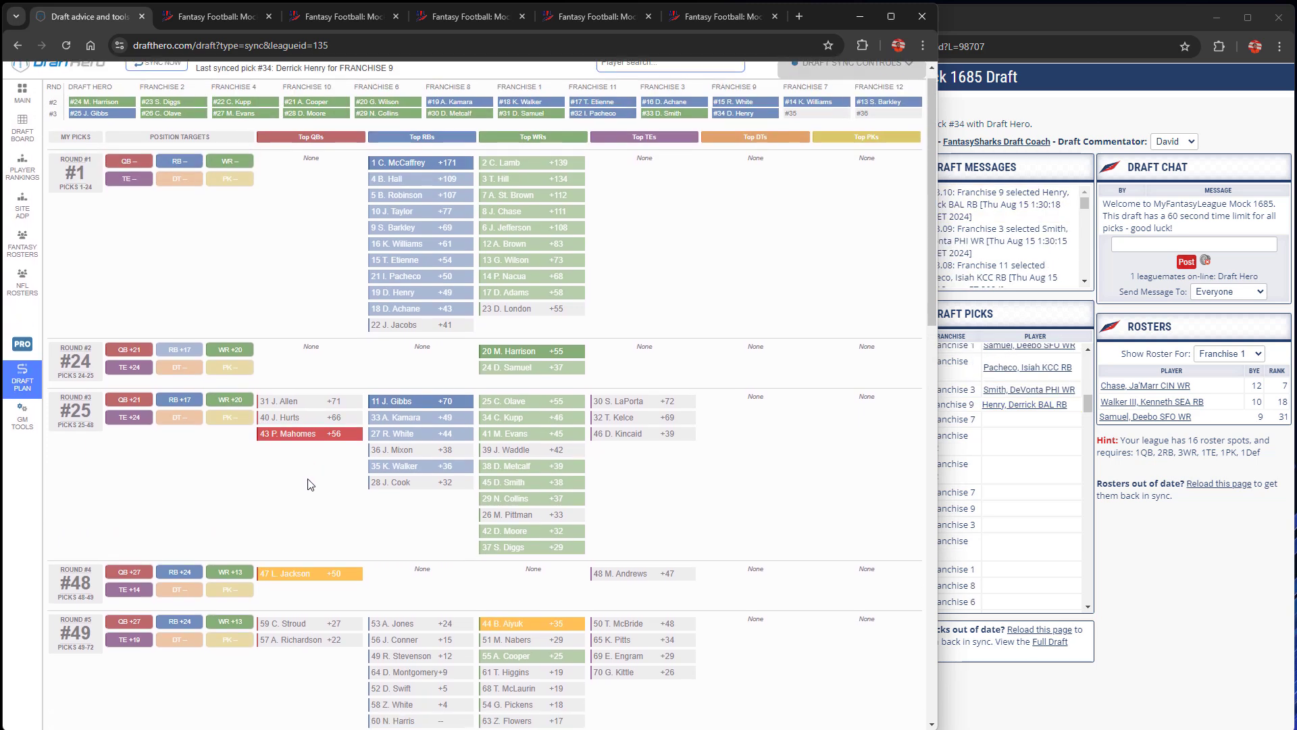
{"action": "scroll", "coordinate": [327, 516], "scroll_direction": "down", "scroll_amount": 2}
{"action": "scroll", "coordinate": [329, 510], "scroll_direction": "up", "scroll_amount": 2}
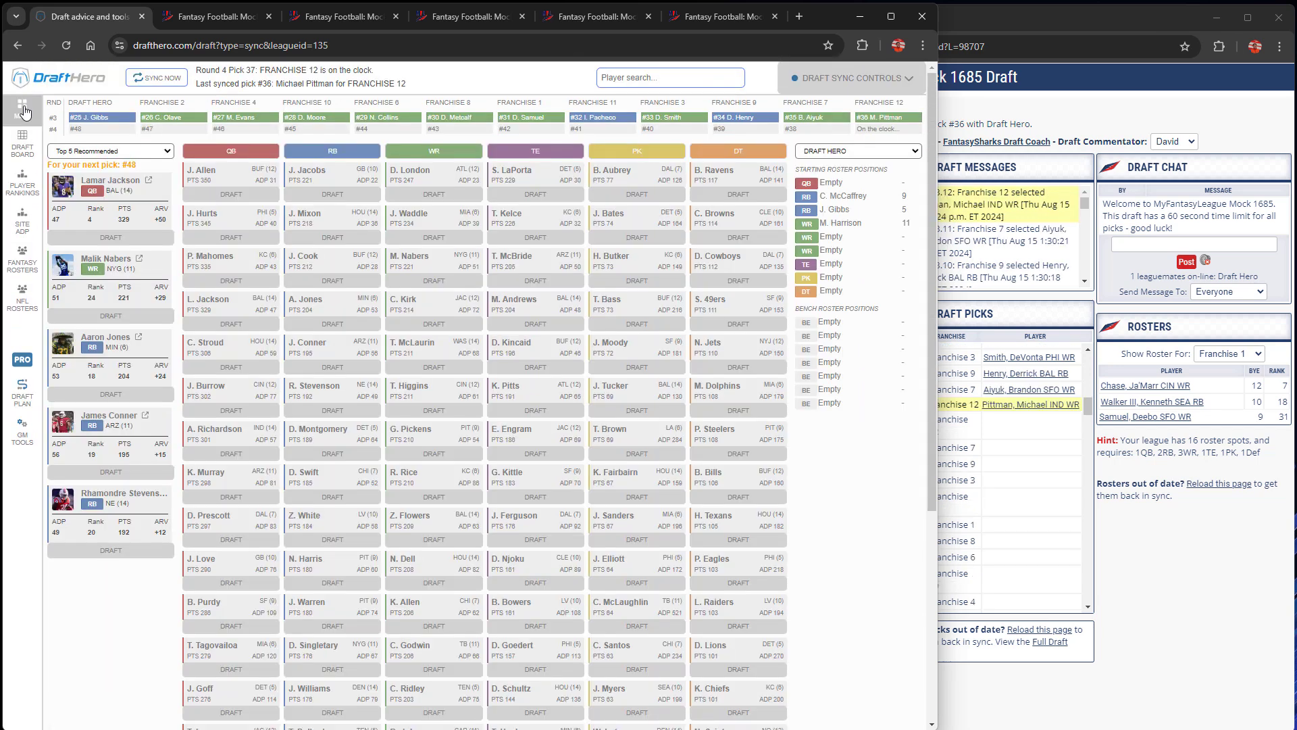
Return to the main board, run Sync Picks Now, and reload to catch up through pick 43.
{"action": "left_click", "coordinate": [23, 108]}
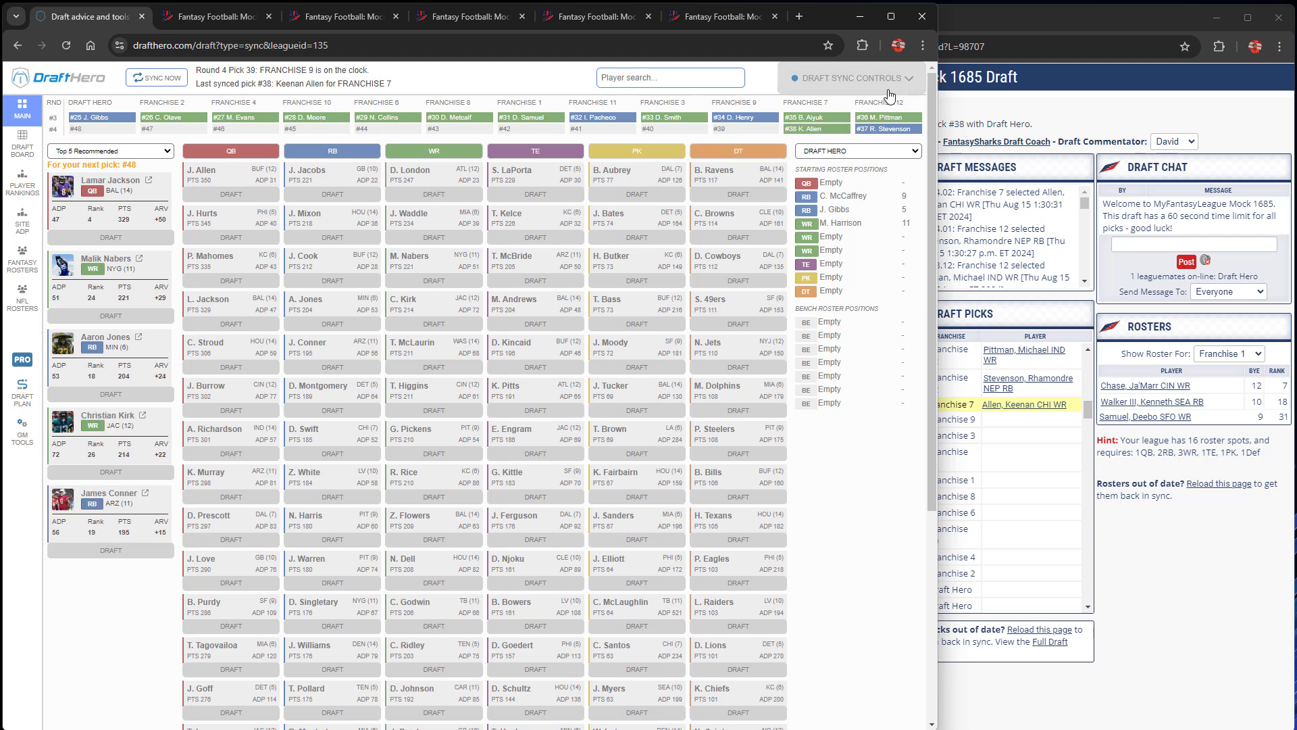
{"action": "left_click", "coordinate": [166, 78]}
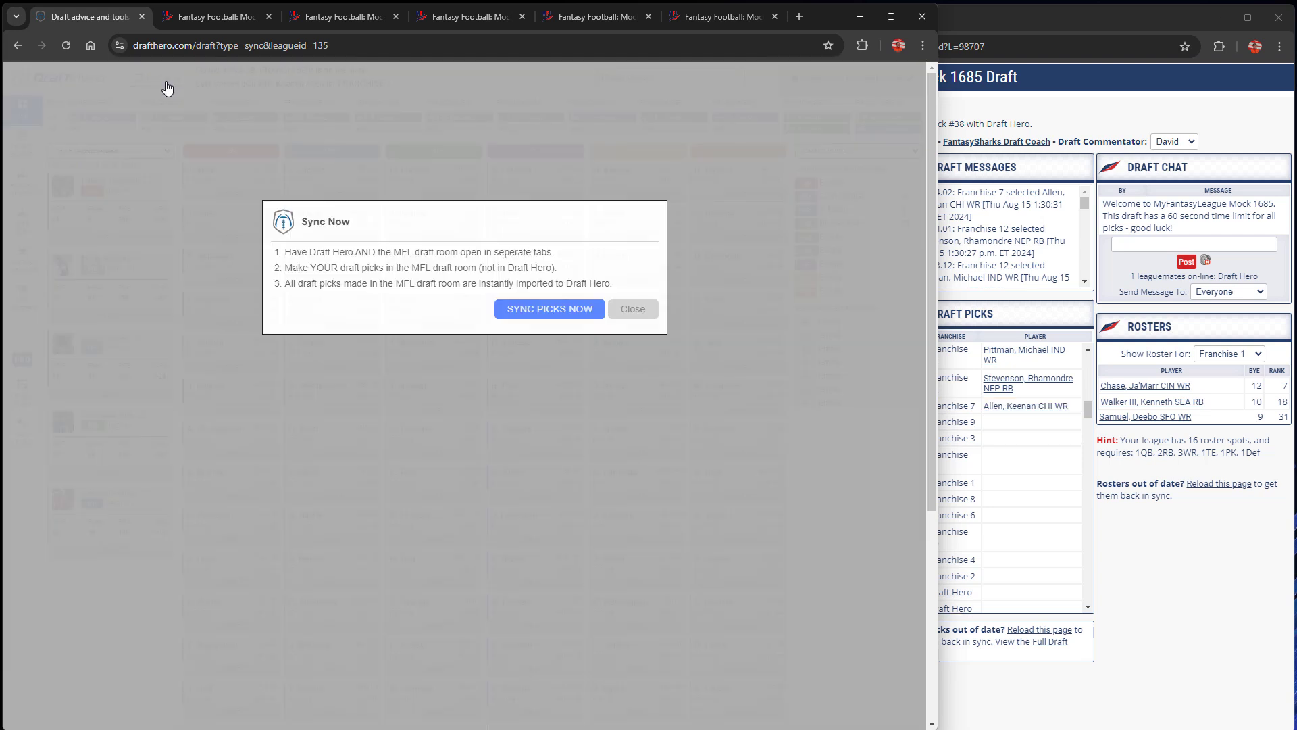
{"action": "left_click", "coordinate": [560, 316]}
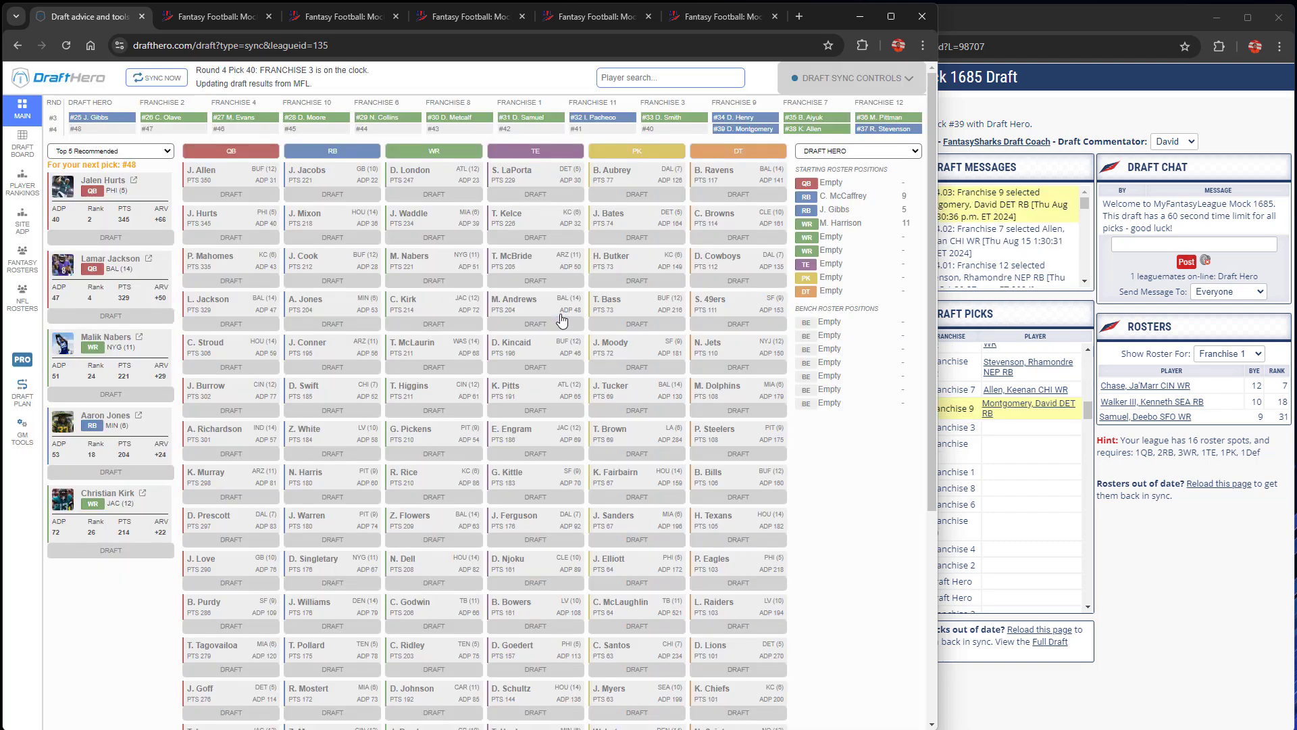
{"action": "left_click", "coordinate": [71, 43]}
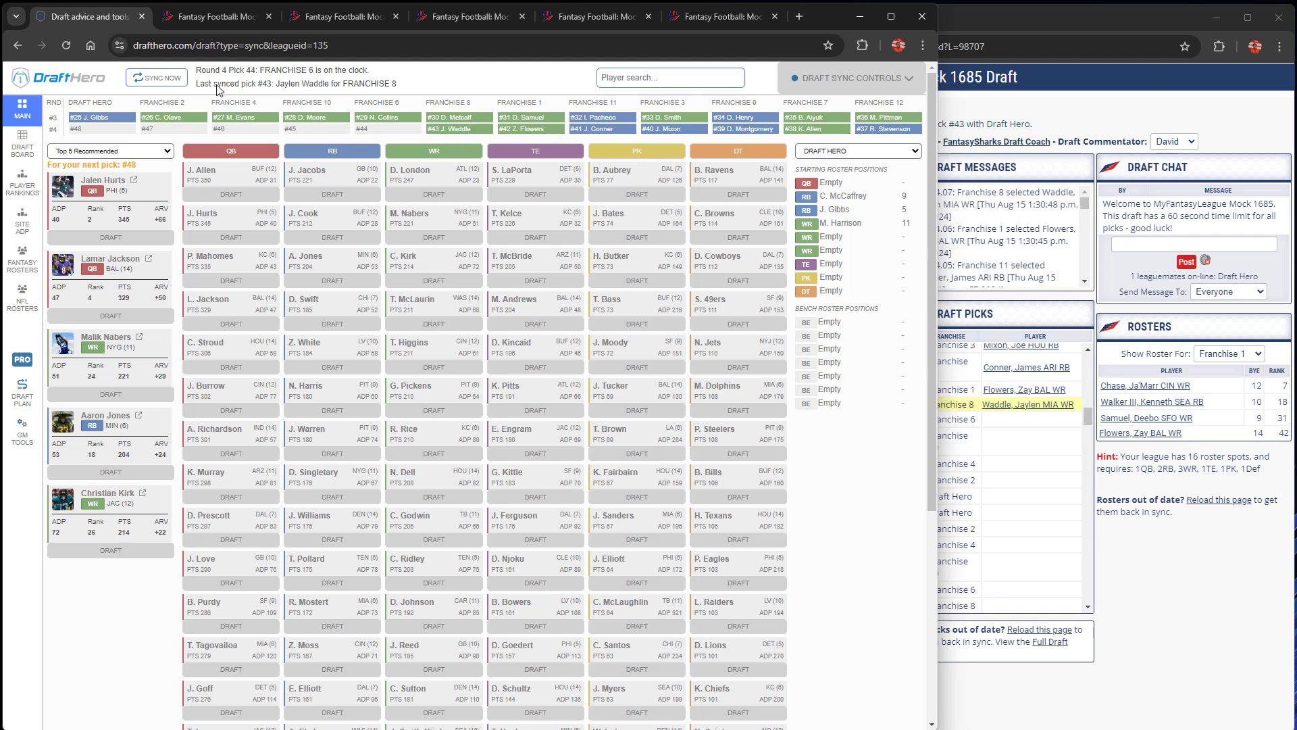
Reload the MFL draft room, then return to Draft Hero and open its Draft Sync Controls.
{"action": "left_click", "coordinate": [1046, 113]}
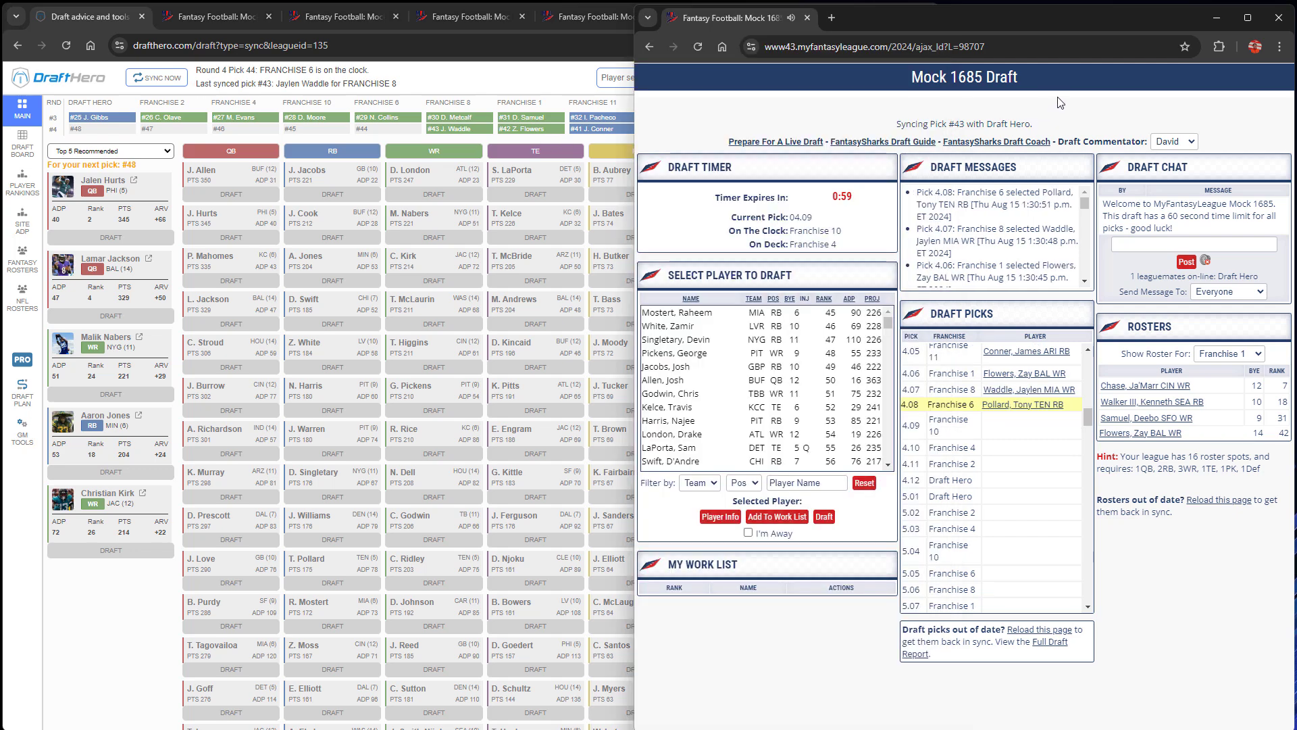
{"action": "left_click", "coordinate": [698, 46]}
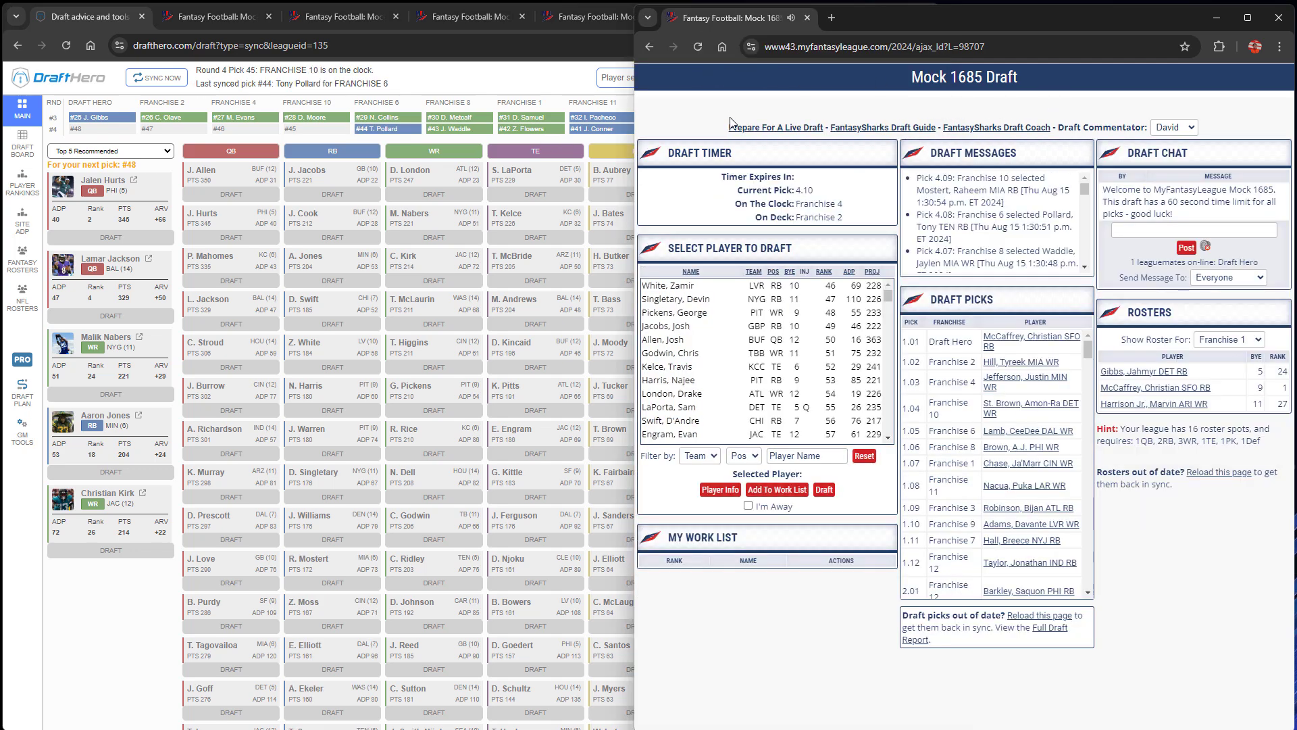
{"action": "scroll", "coordinate": [969, 421], "scroll_direction": "down", "scroll_amount": 3}
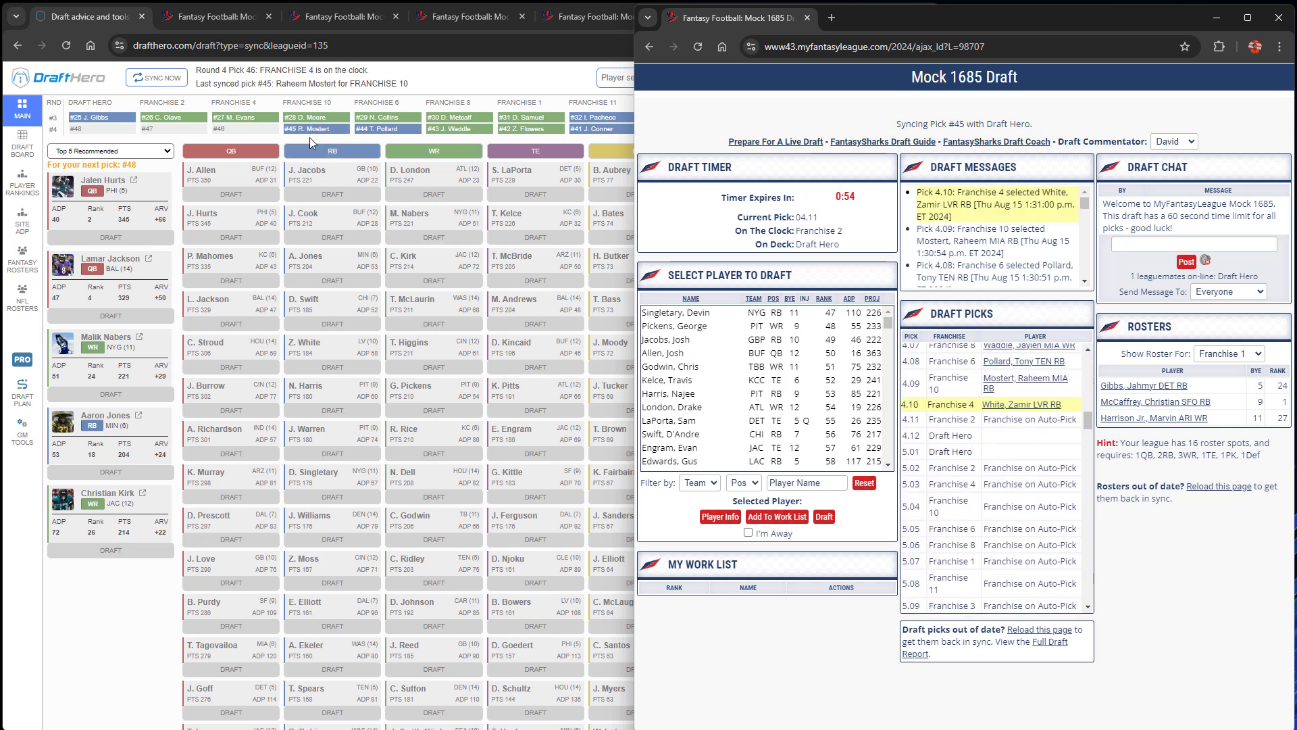
{"action": "left_click", "coordinate": [435, 83]}
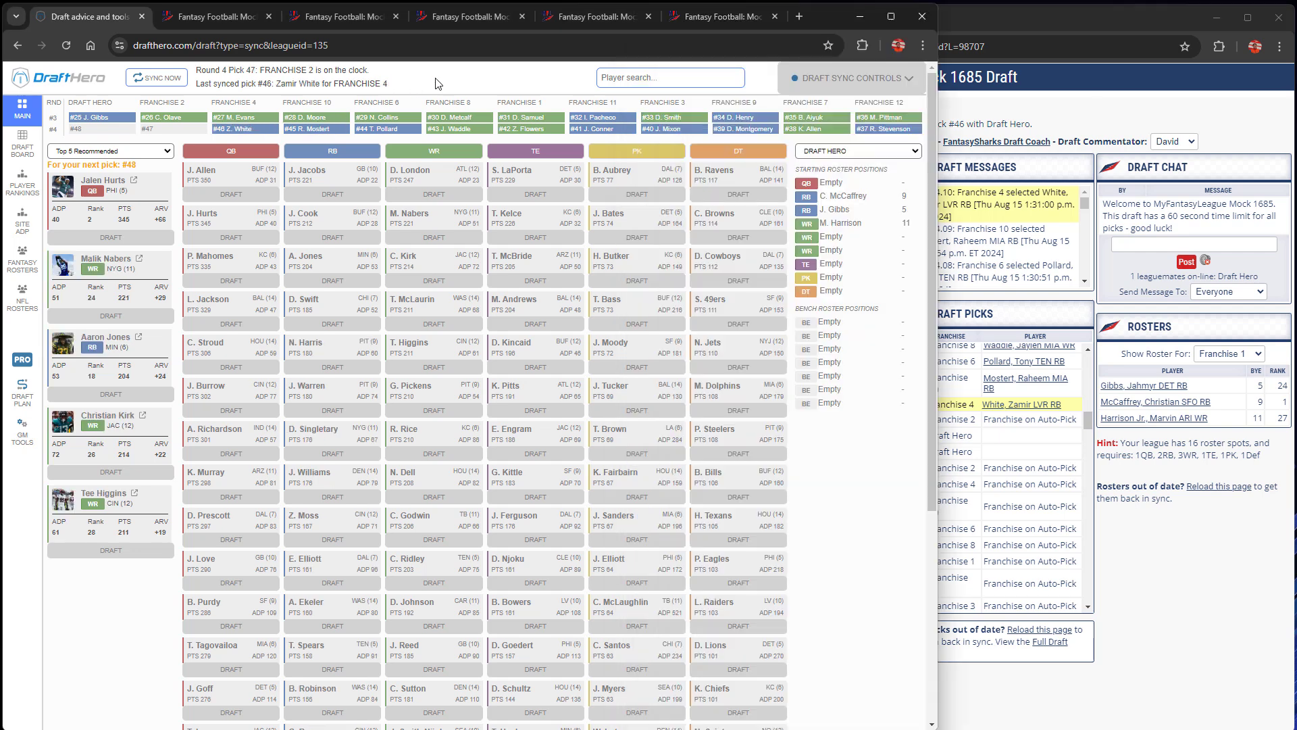
{"action": "left_click", "coordinate": [841, 98]}
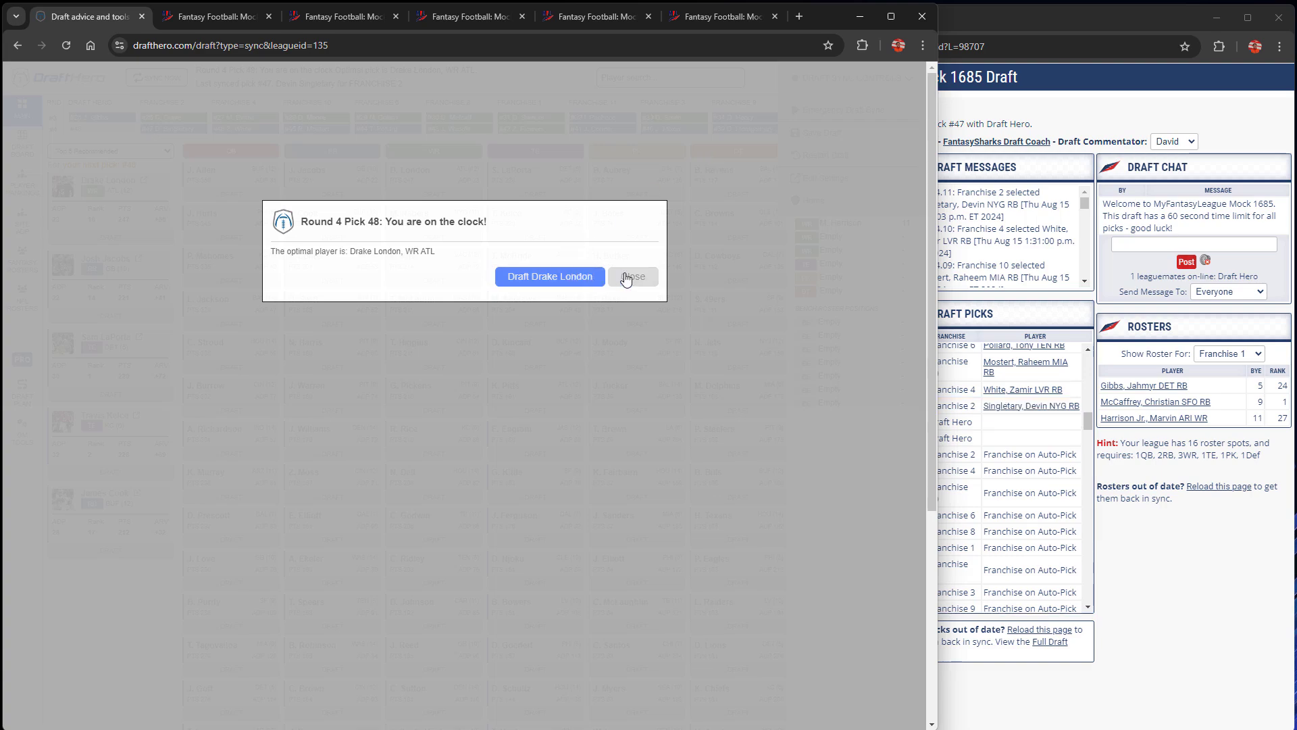
Clear all picks and restart the draft sync, dismissing the pick-48 on-the-clock alerts.
{"action": "left_click", "coordinate": [629, 277]}
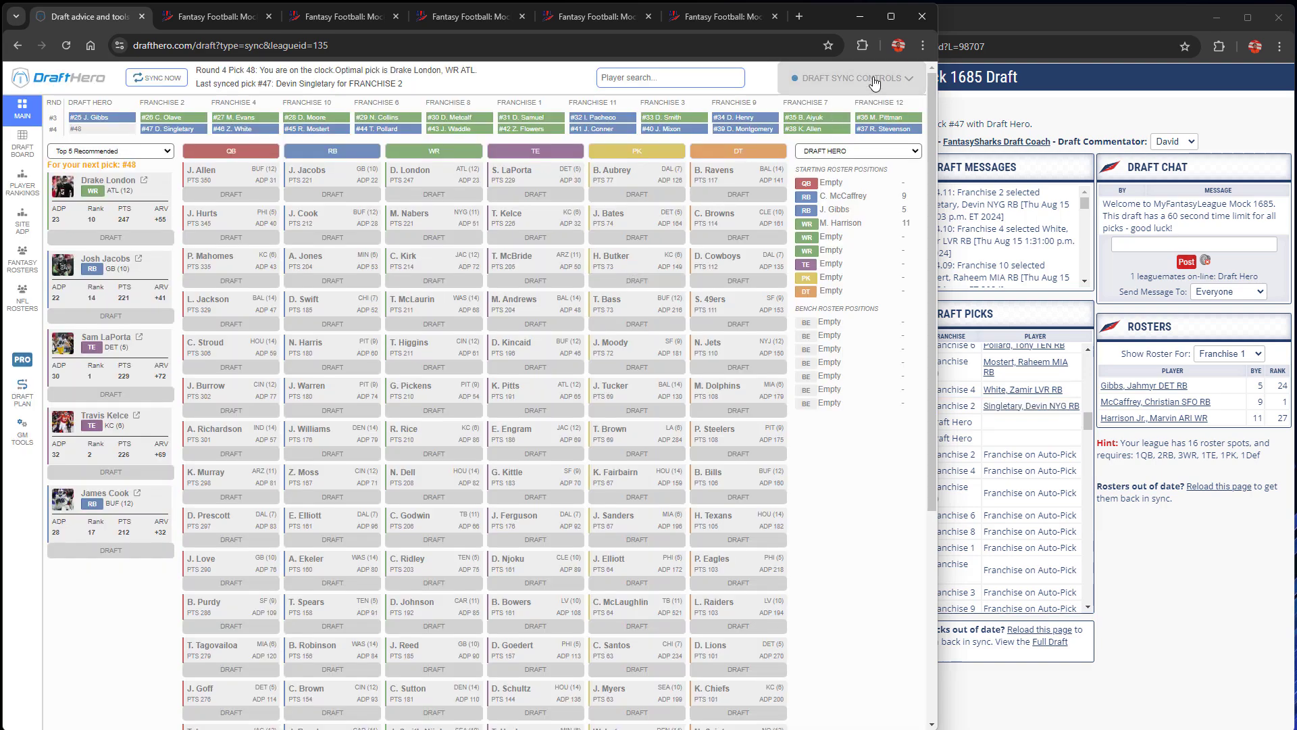
{"action": "left_click", "coordinate": [875, 82]}
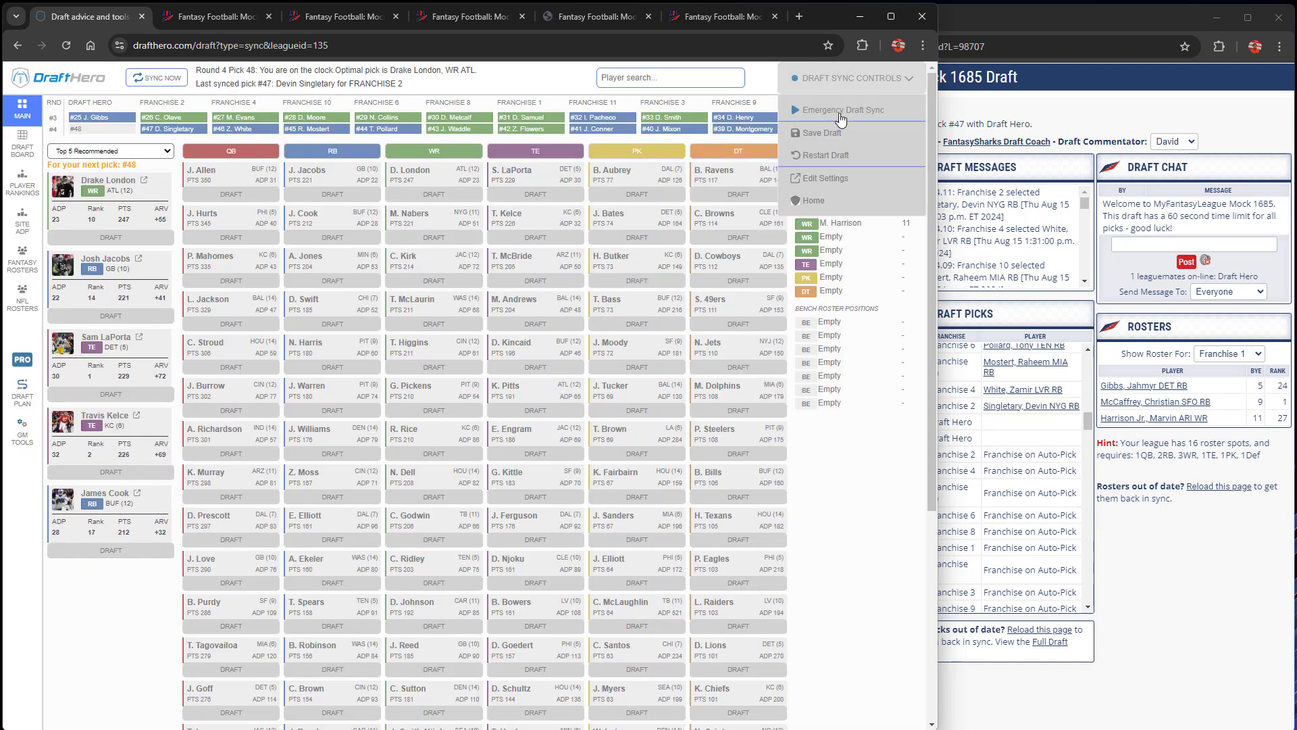
{"action": "left_click", "coordinate": [826, 155]}
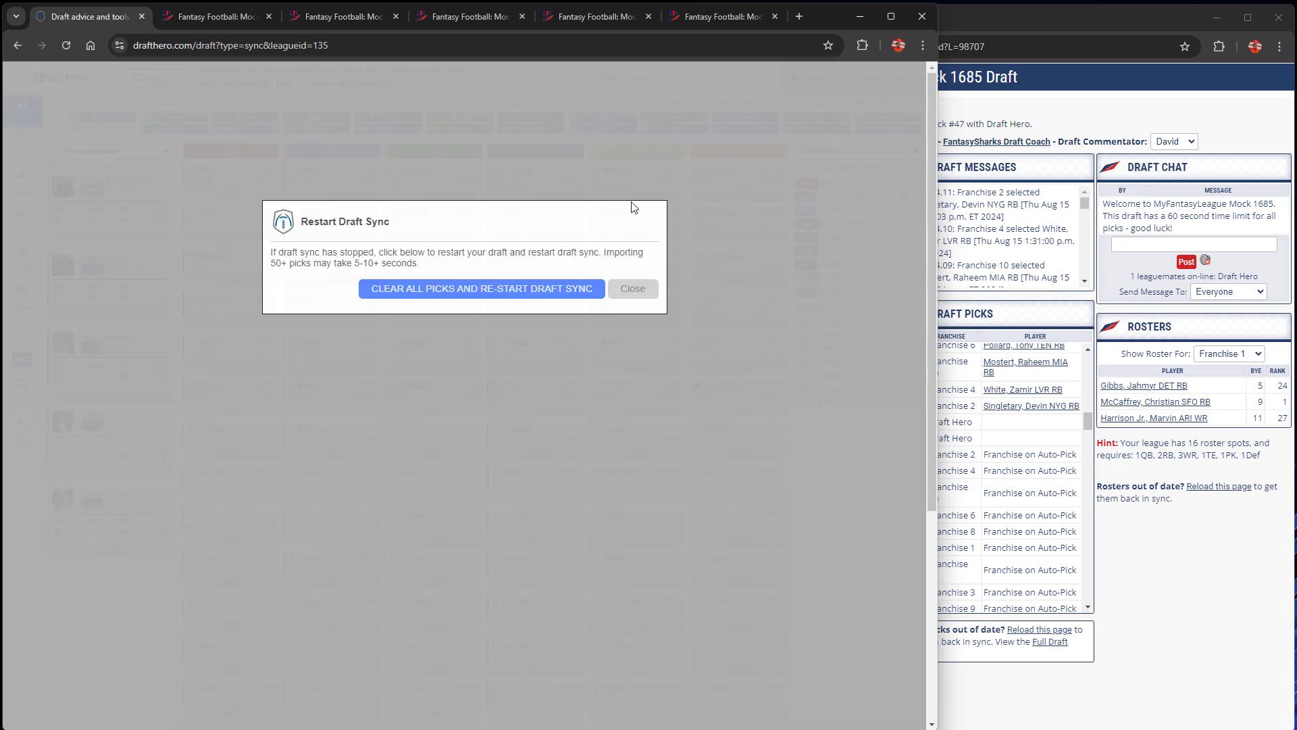
{"action": "left_click", "coordinate": [464, 290]}
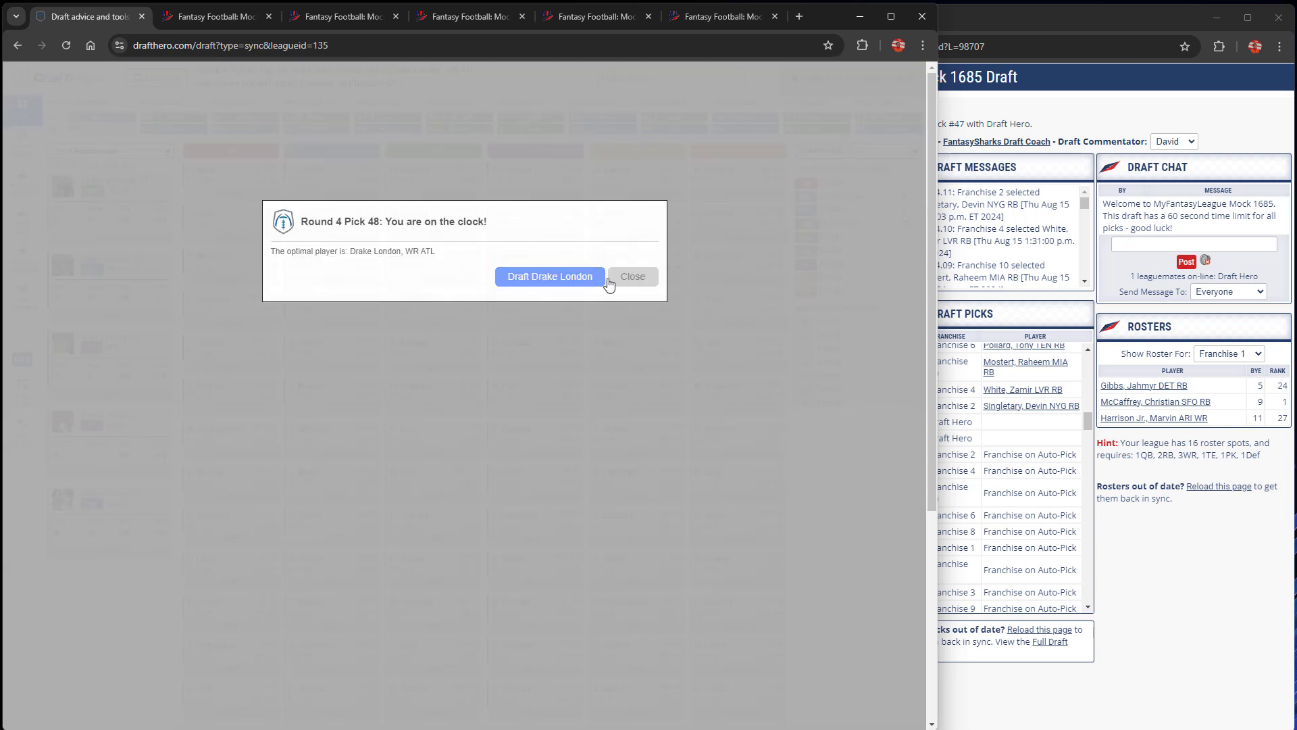
{"action": "left_click", "coordinate": [630, 283]}
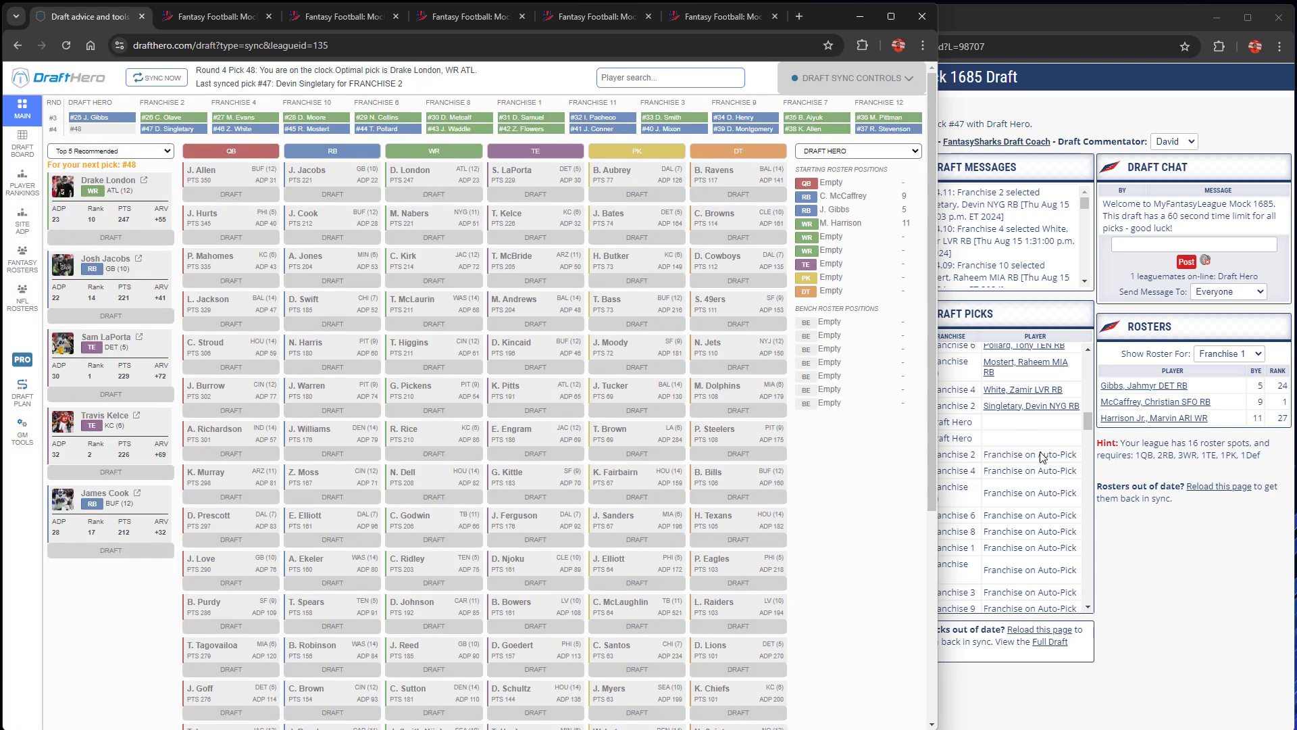
Draft Drake London with pick 4.12 in the MFL draft room.
{"action": "key", "text": "alt+Tab"}
{"action": "left_click", "coordinate": [746, 327]}
{"action": "left_click_drag", "start_coordinate": [745, 331], "coordinate": [696, 397]}
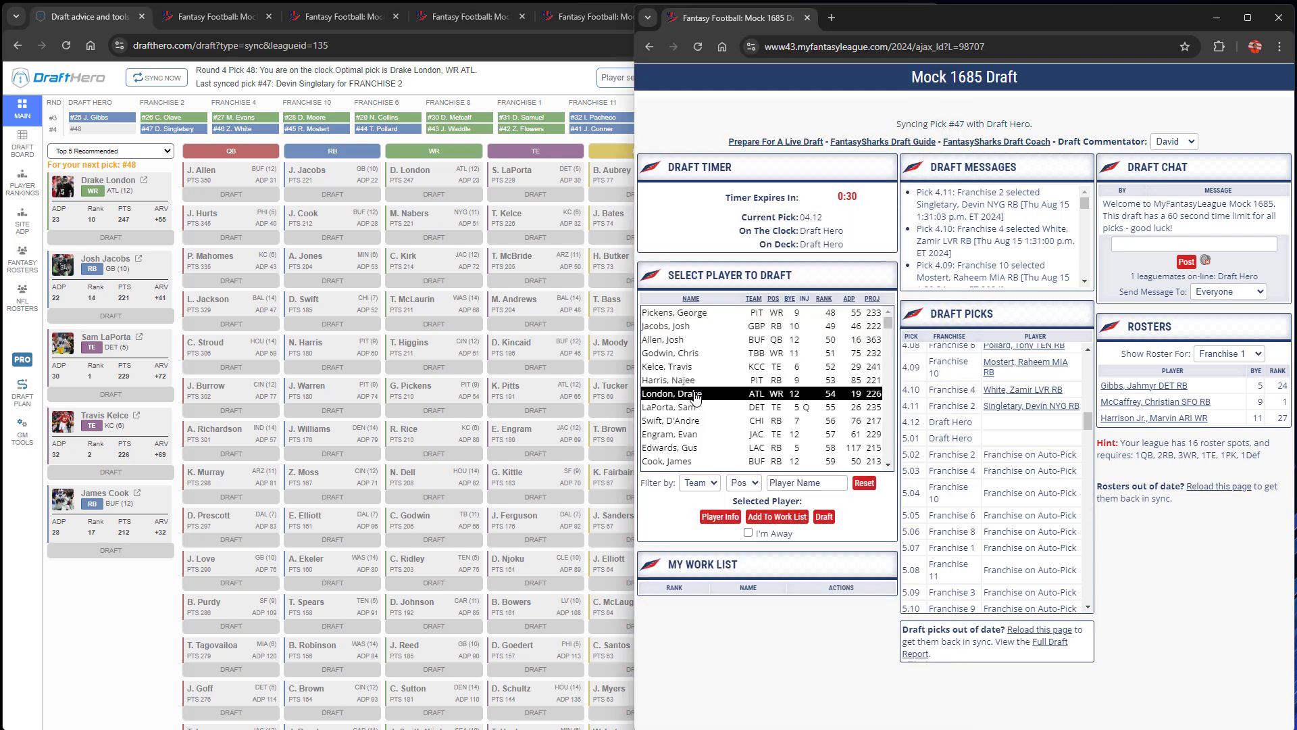
{"action": "left_click", "coordinate": [824, 516]}
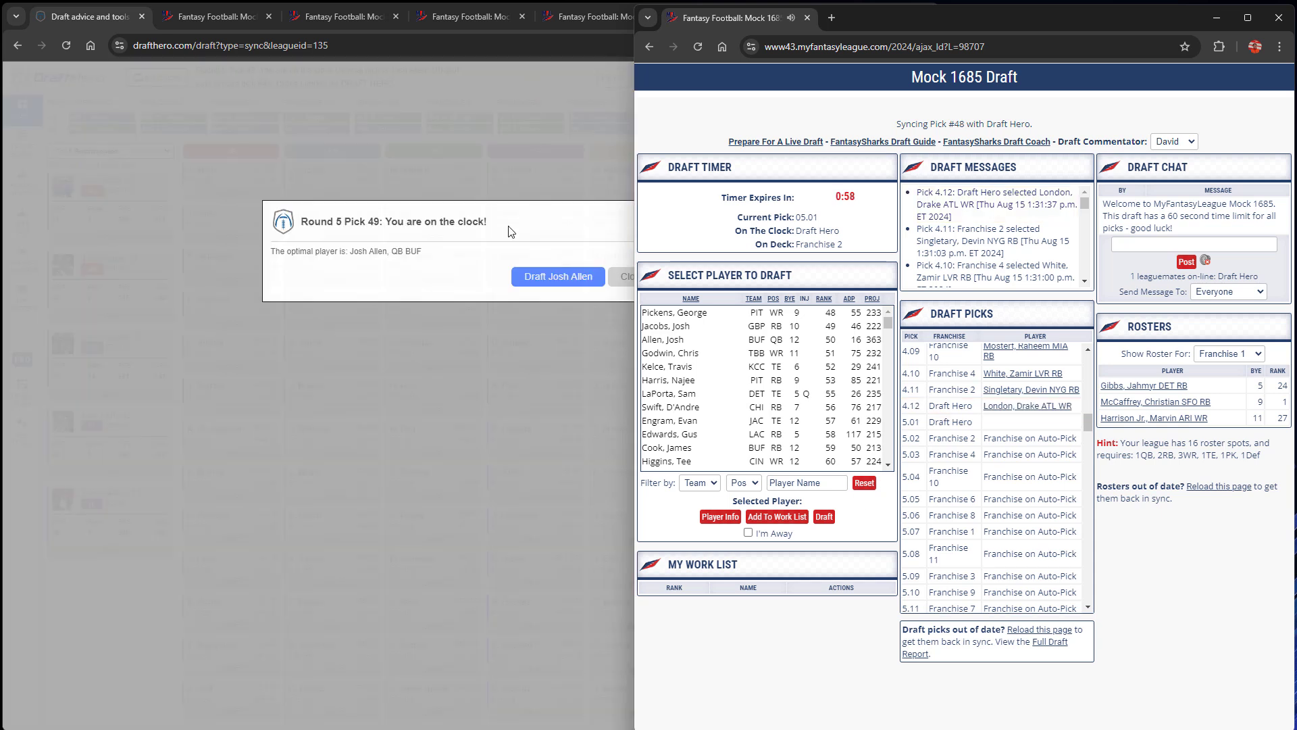
Dismiss Draft Hero's alert, show its draft plan, then draft Josh Allen at 5.01 in MFL.
{"action": "left_click", "coordinate": [579, 257]}
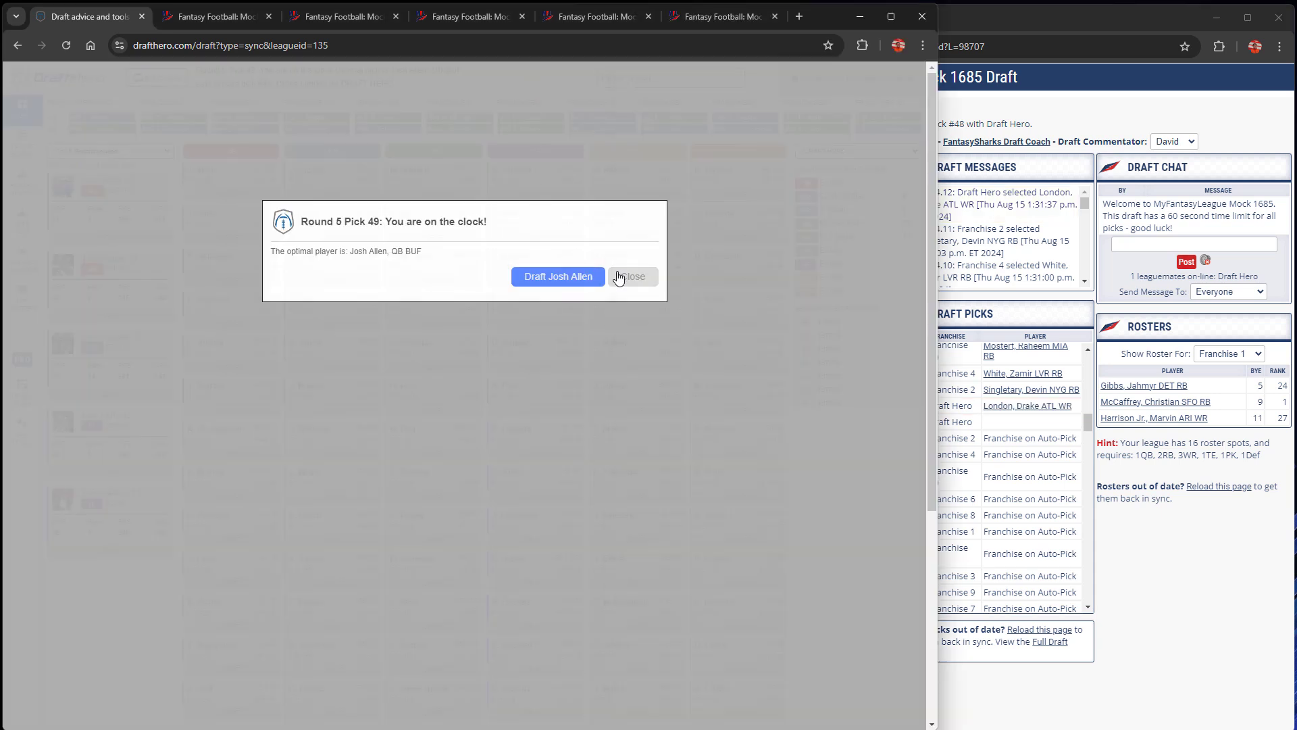
{"action": "left_click", "coordinate": [628, 277]}
{"action": "left_click", "coordinate": [22, 392]}
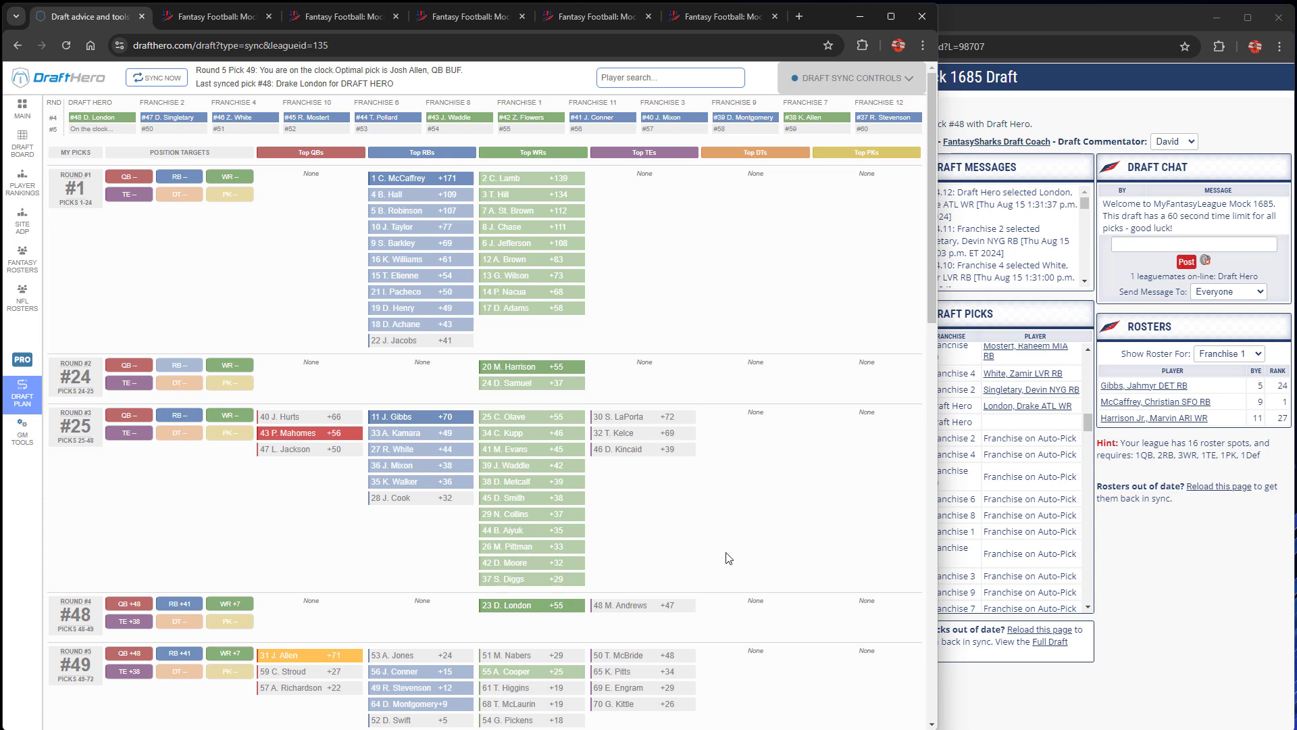
{"action": "left_click", "coordinate": [1099, 595]}
{"action": "left_click", "coordinate": [738, 339]}
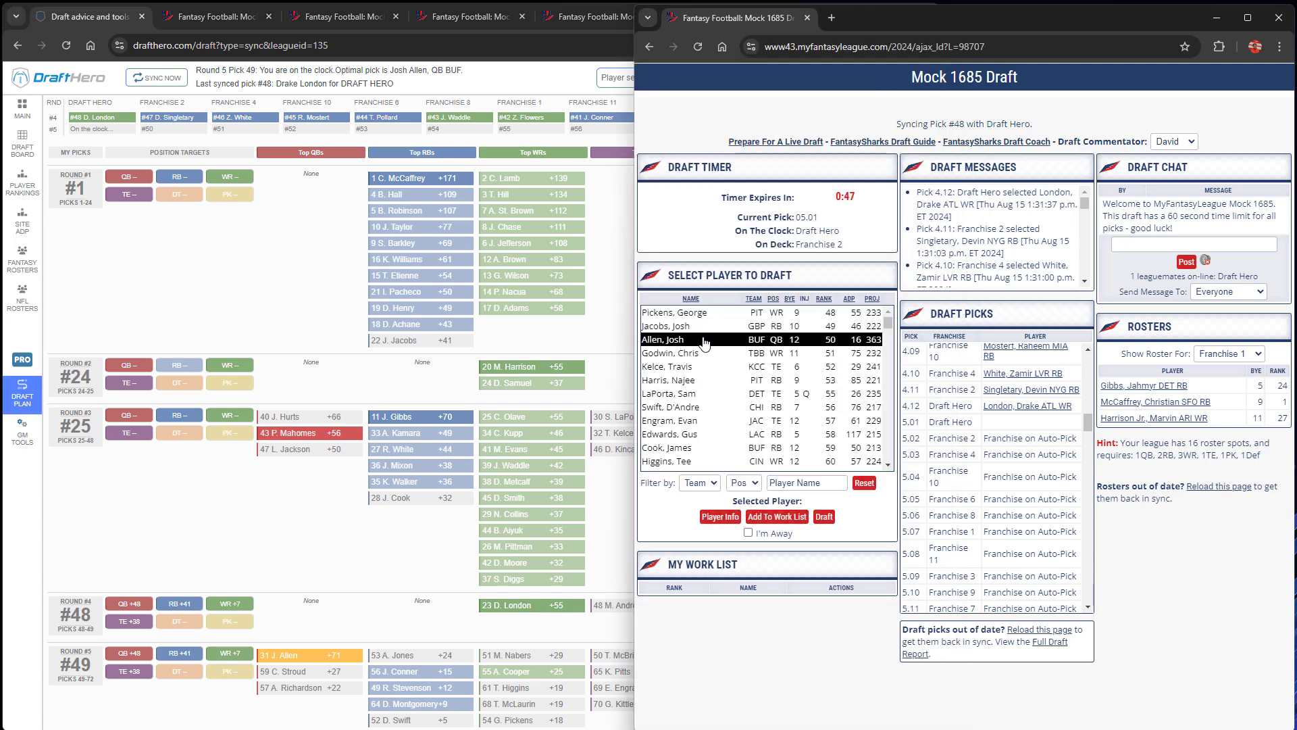
{"action": "left_click", "coordinate": [736, 339]}
{"action": "left_click", "coordinate": [824, 516]}
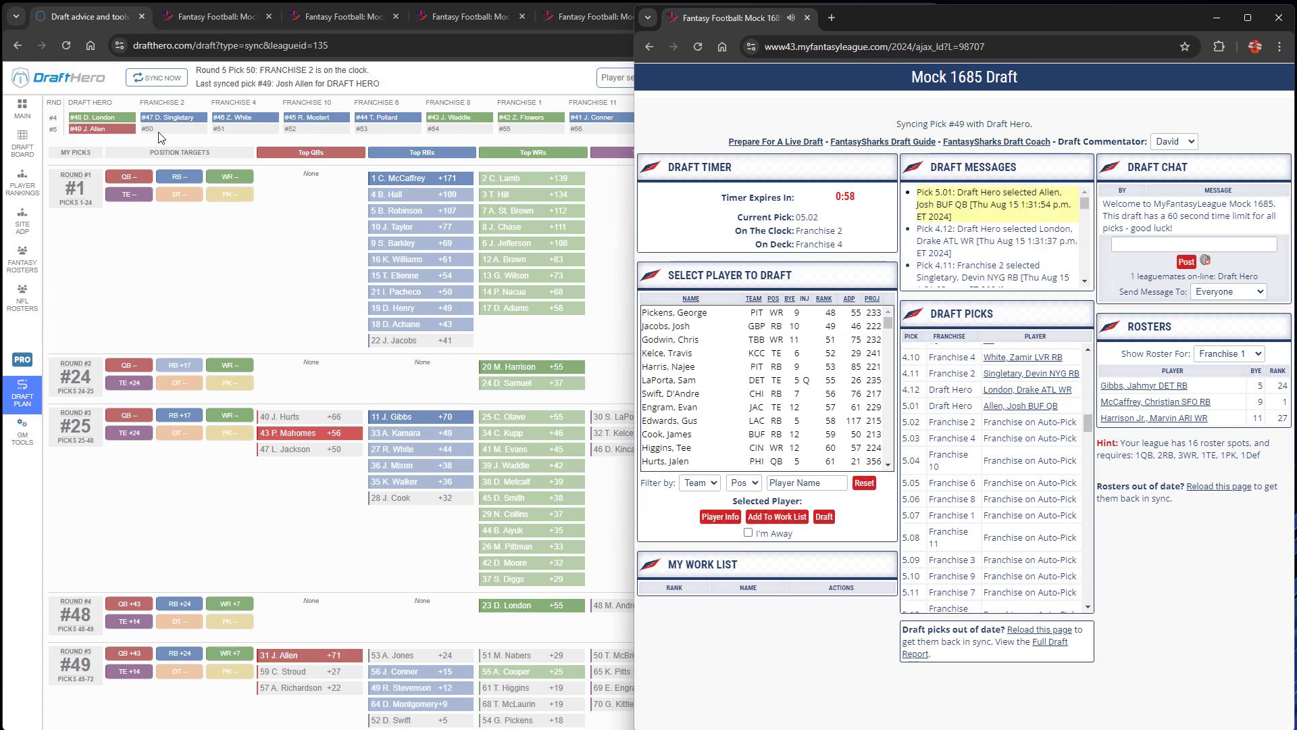
Review the Fantasy Rosters table and Draft Board, then go to the League Manager home page.
{"action": "left_click", "coordinate": [11, 133]}
{"action": "left_click", "coordinate": [22, 260]}
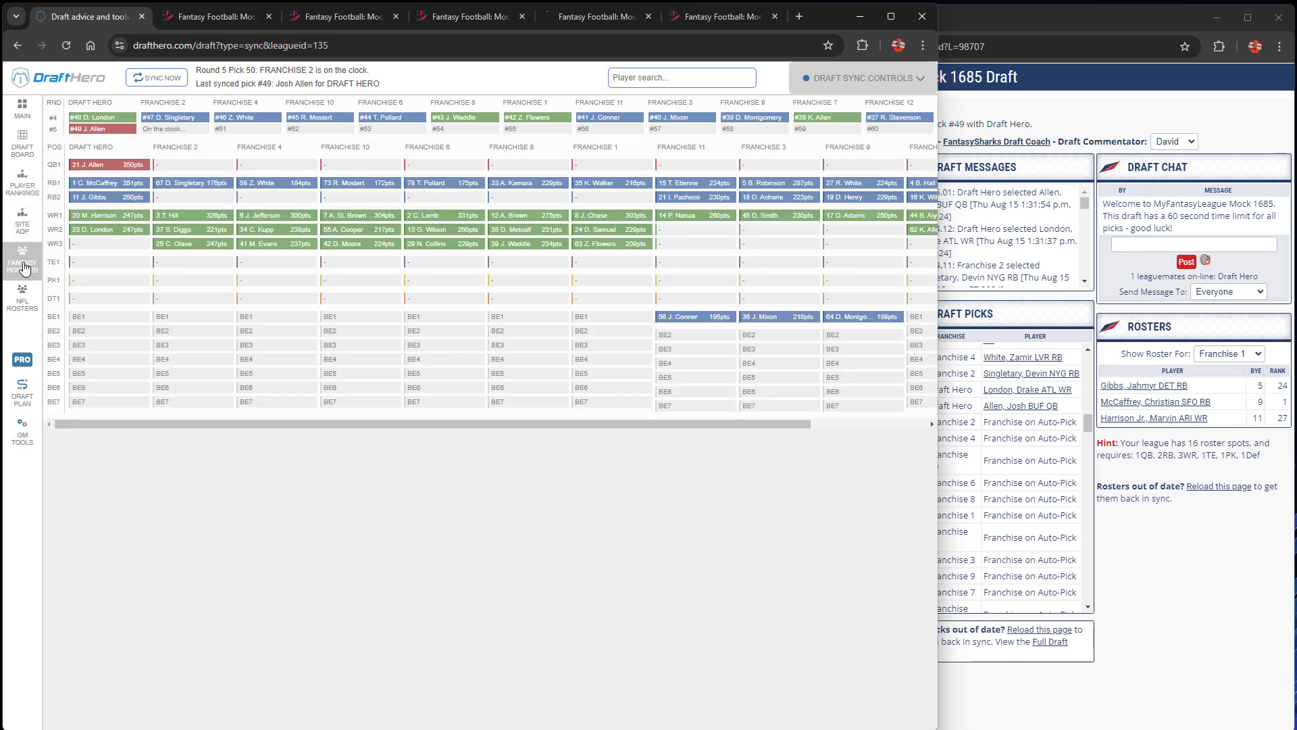
{"action": "left_click_drag", "start_coordinate": [290, 424], "coordinate": [140, 423]}
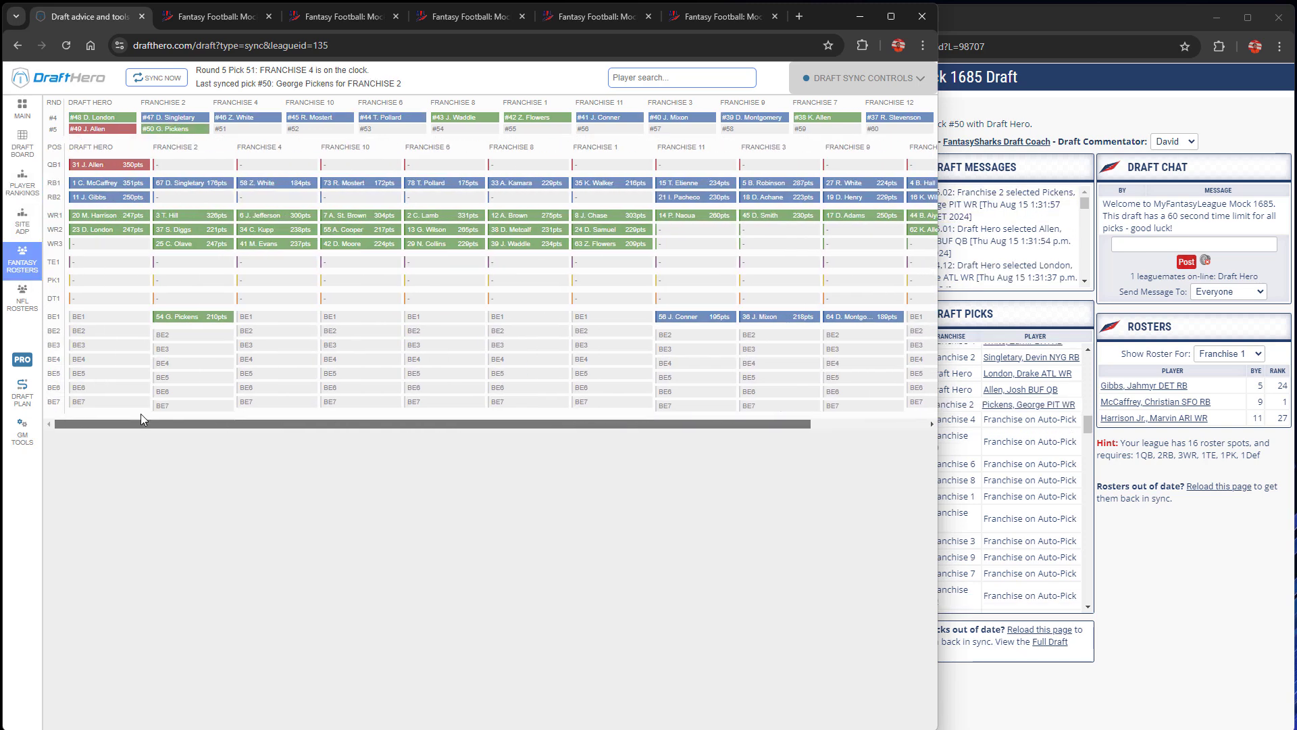
{"action": "left_click", "coordinate": [24, 147]}
{"action": "left_click", "coordinate": [22, 108]}
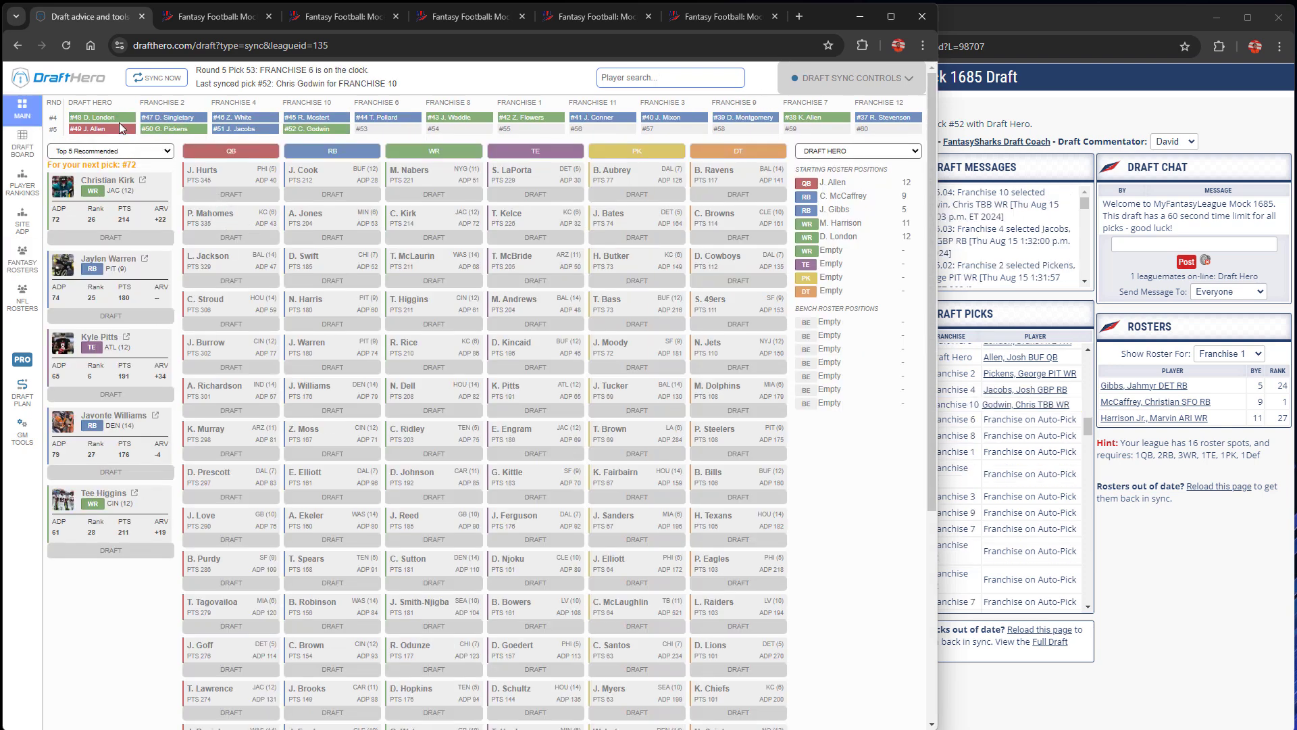
{"action": "left_click", "coordinate": [79, 81]}
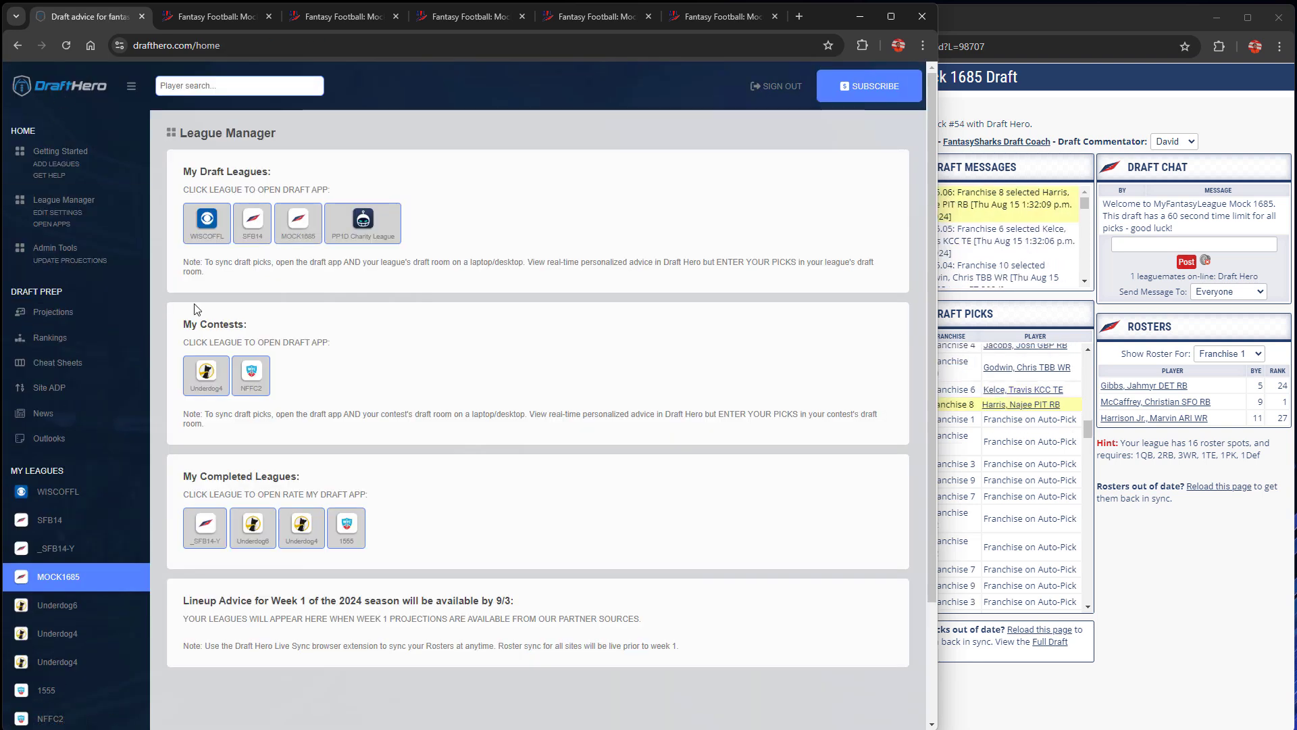
From Getting Started, choose Add Underdog, select 'The Slow Puppy' contest and add it.
{"action": "left_click", "coordinate": [73, 177]}
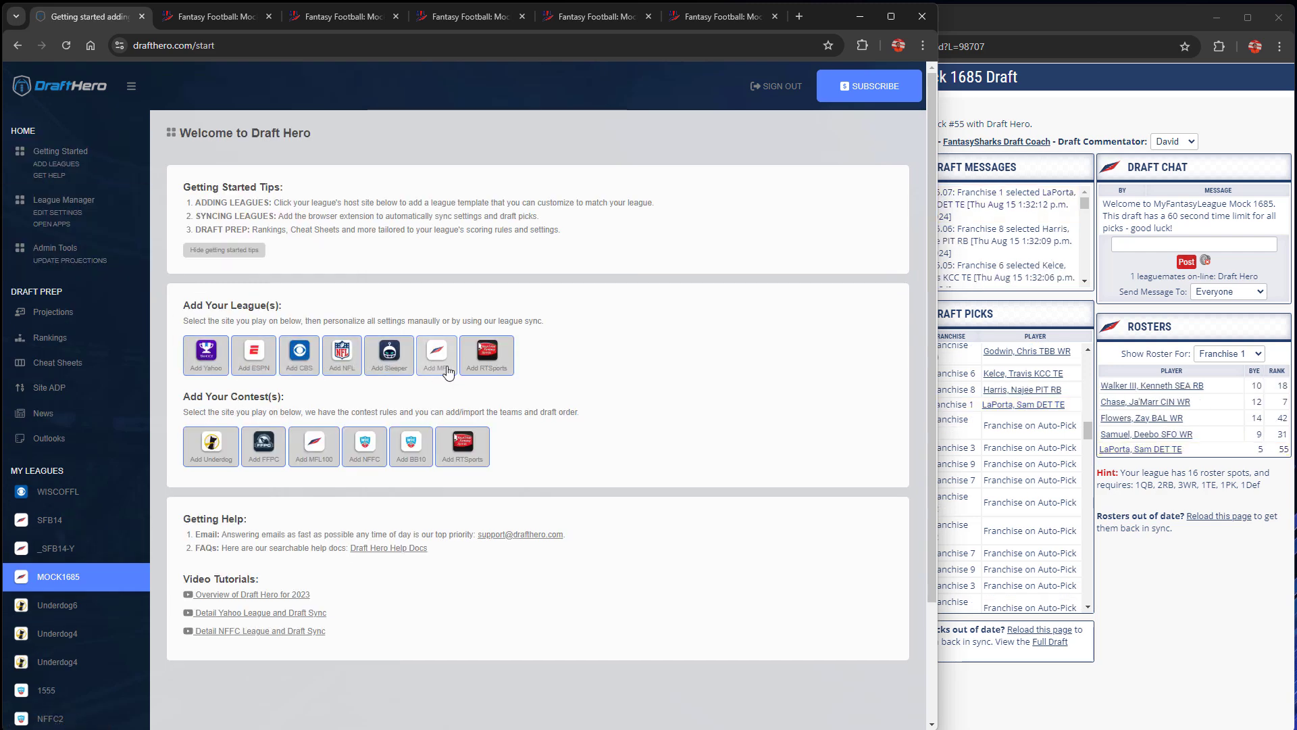
{"action": "left_click", "coordinate": [209, 452]}
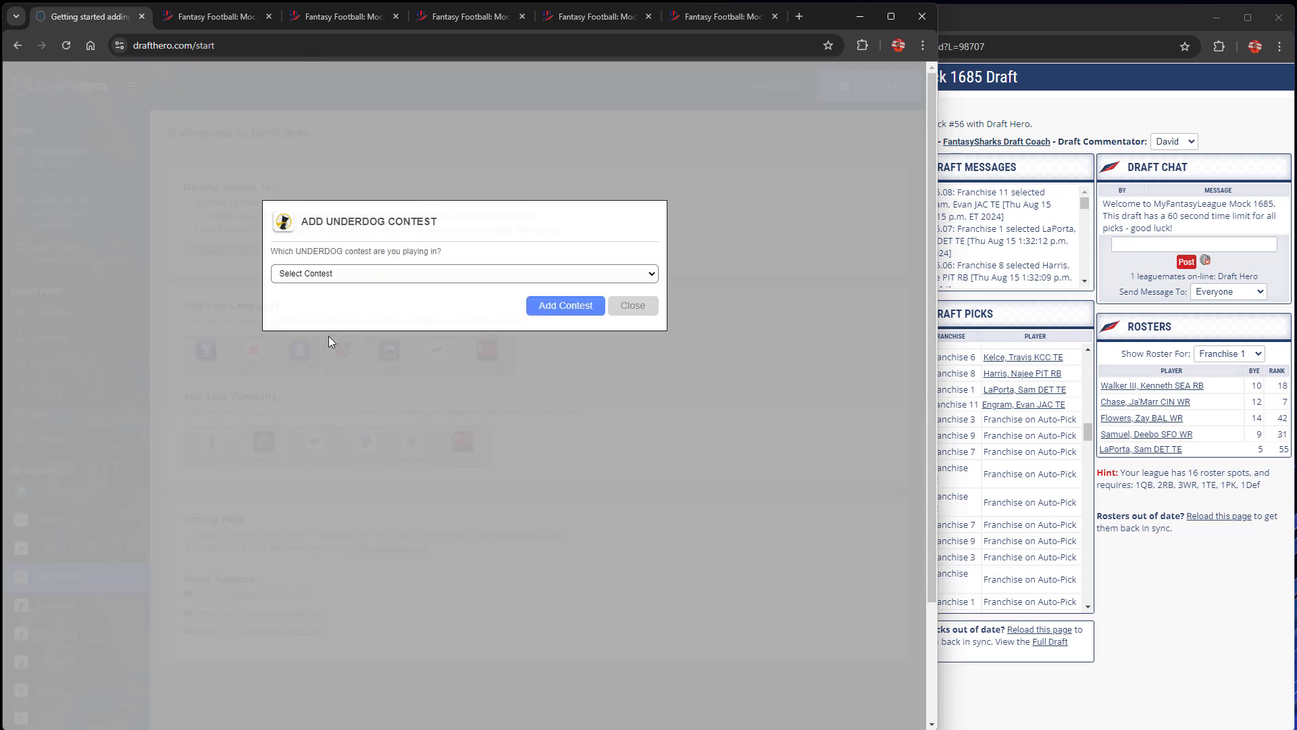
{"action": "left_click", "coordinate": [389, 277]}
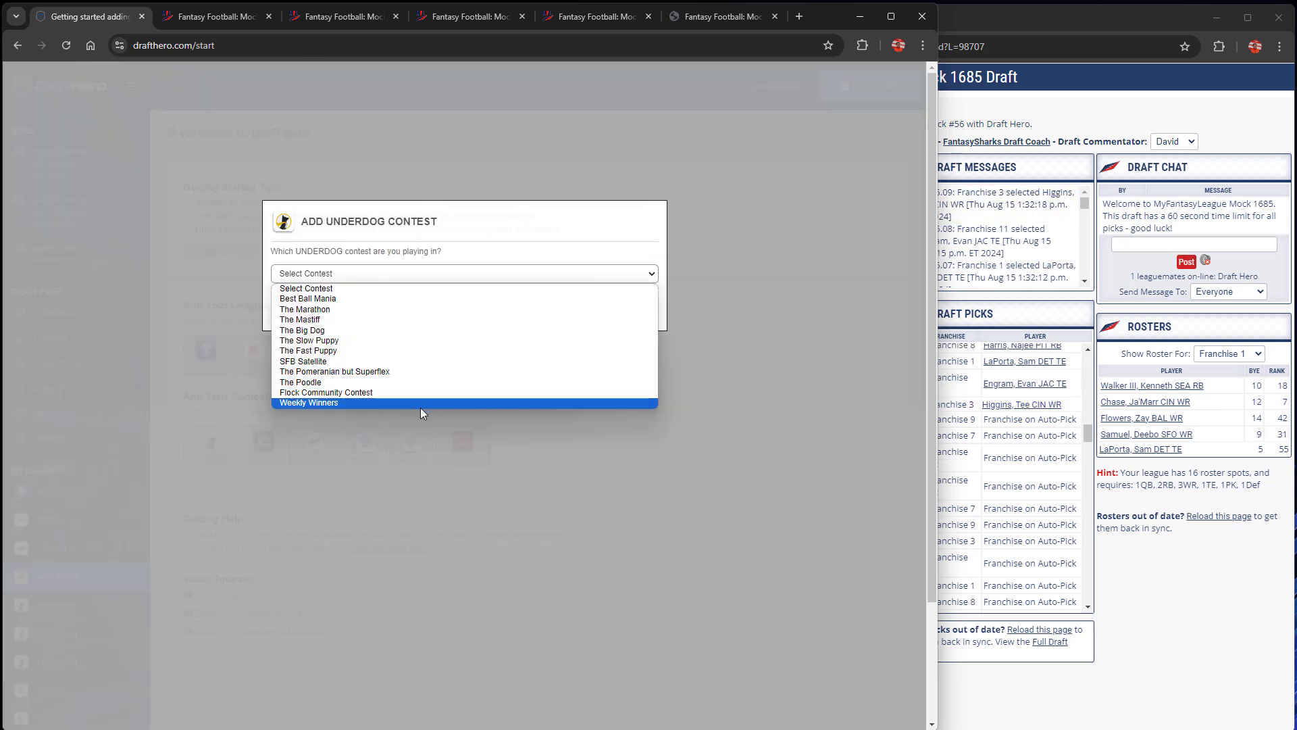
{"action": "left_click", "coordinate": [431, 340]}
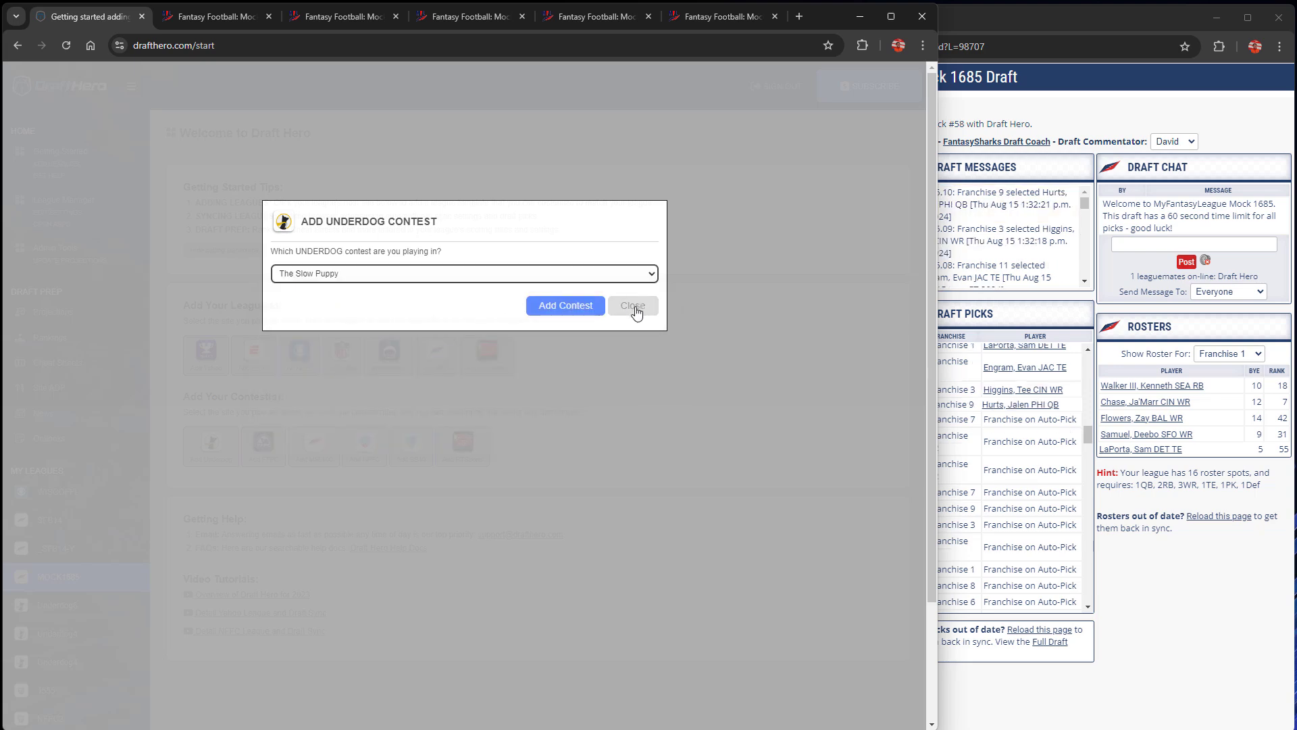
{"action": "left_click", "coordinate": [585, 307]}
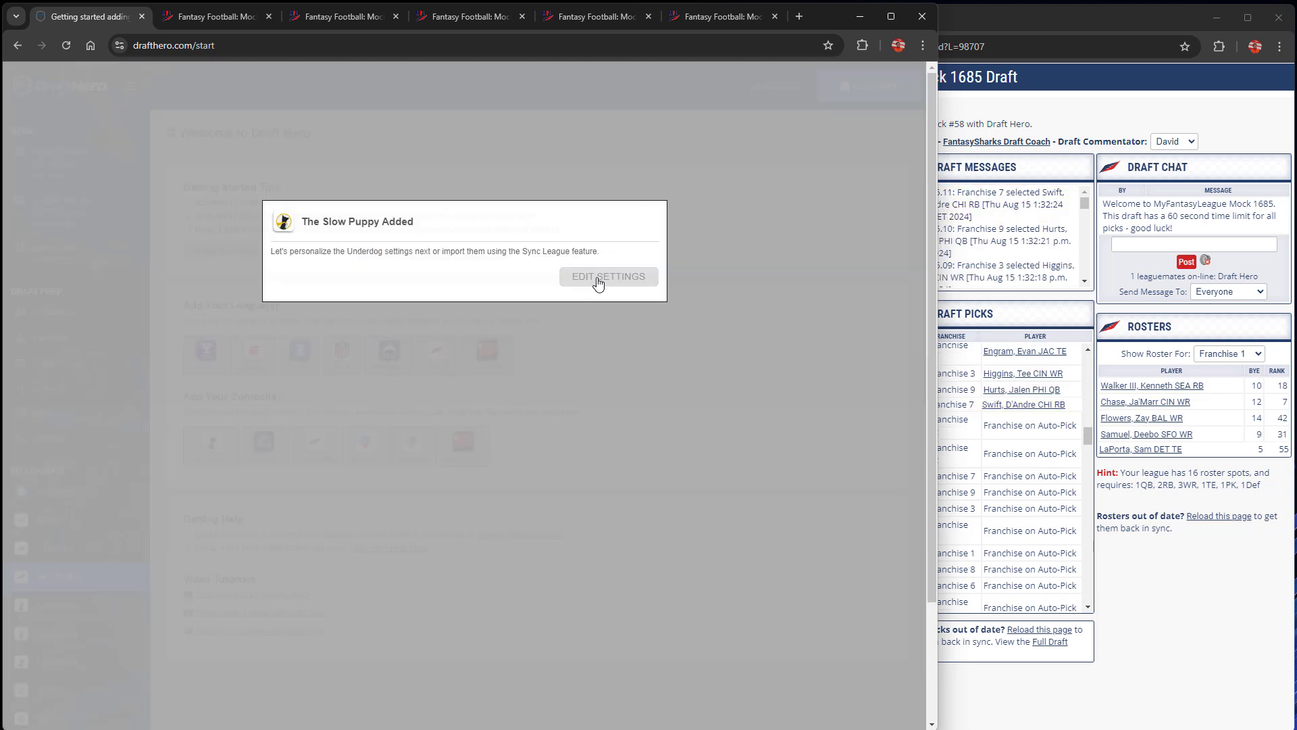
Look through The Slow Puppy's settings and the subscription page, then go back to League Manager showing Underdog6.
{"action": "left_click", "coordinate": [599, 278]}
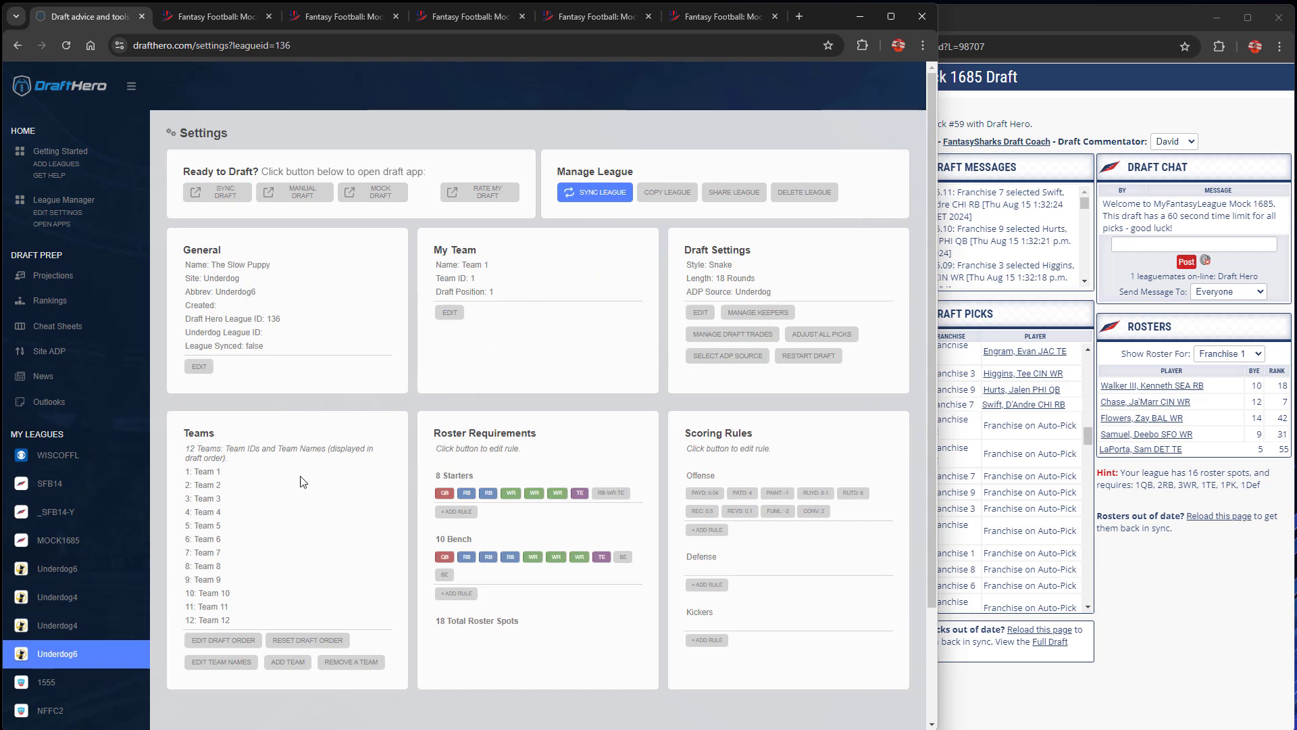
{"action": "scroll", "coordinate": [311, 530], "scroll_direction": "down", "scroll_amount": 2}
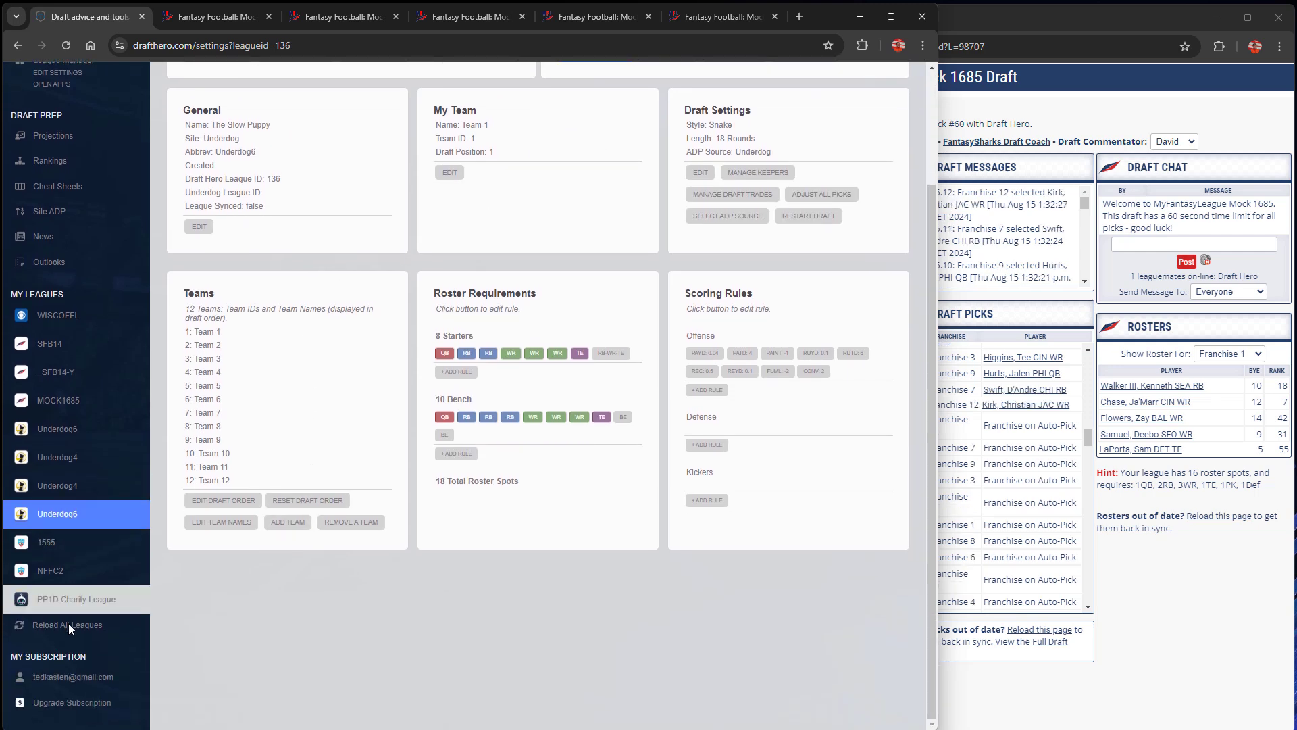
{"action": "left_click", "coordinate": [66, 679]}
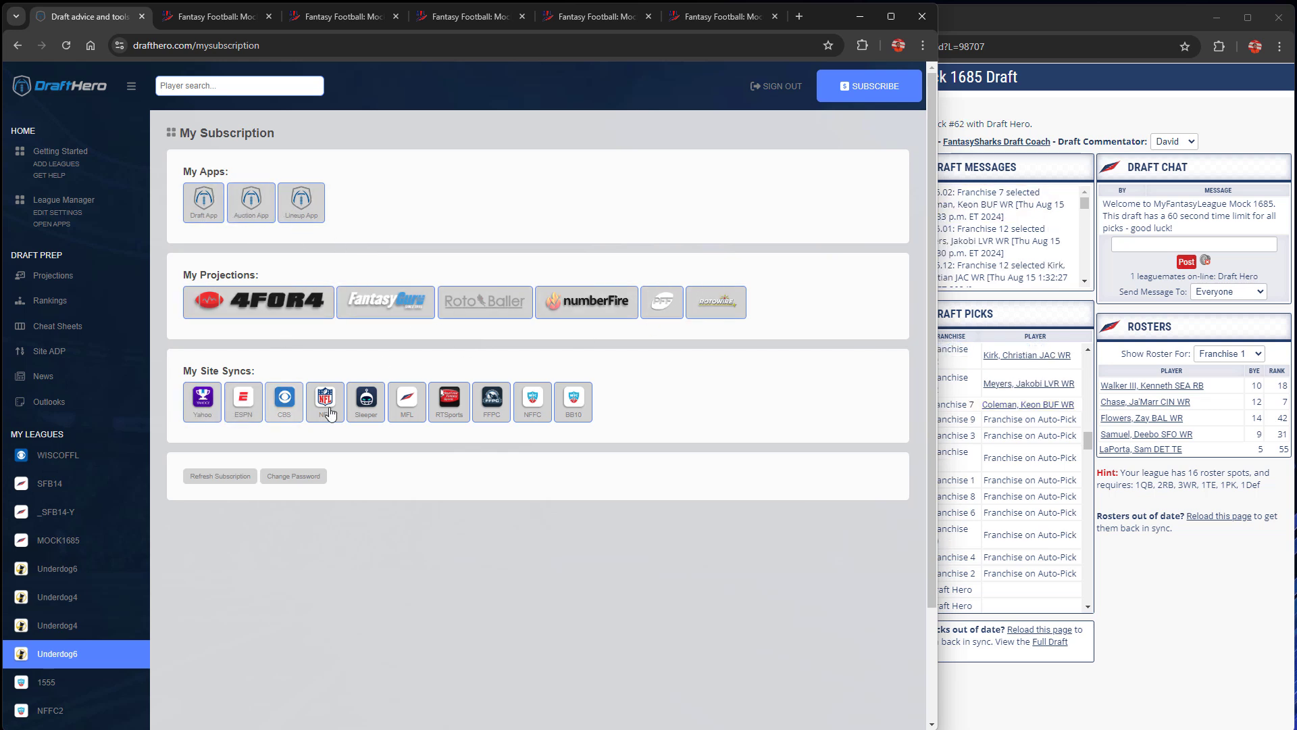
{"action": "left_click", "coordinate": [93, 196]}
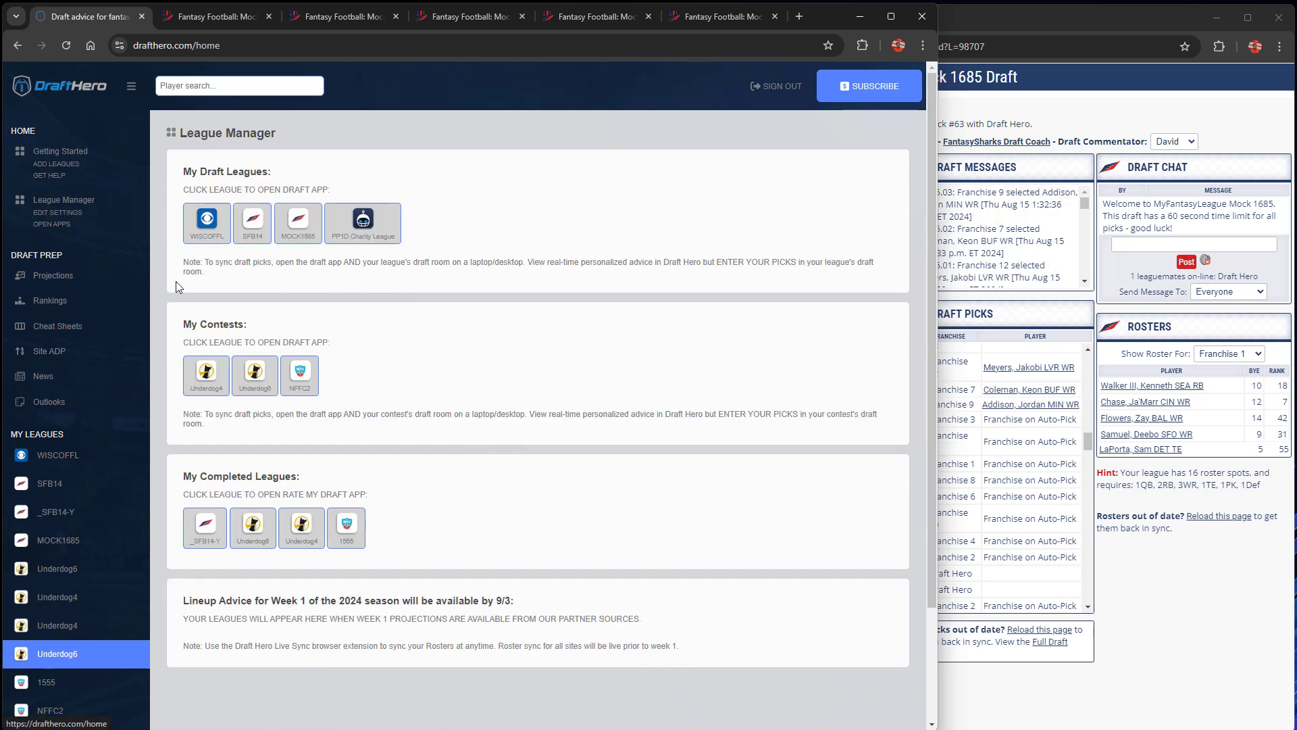